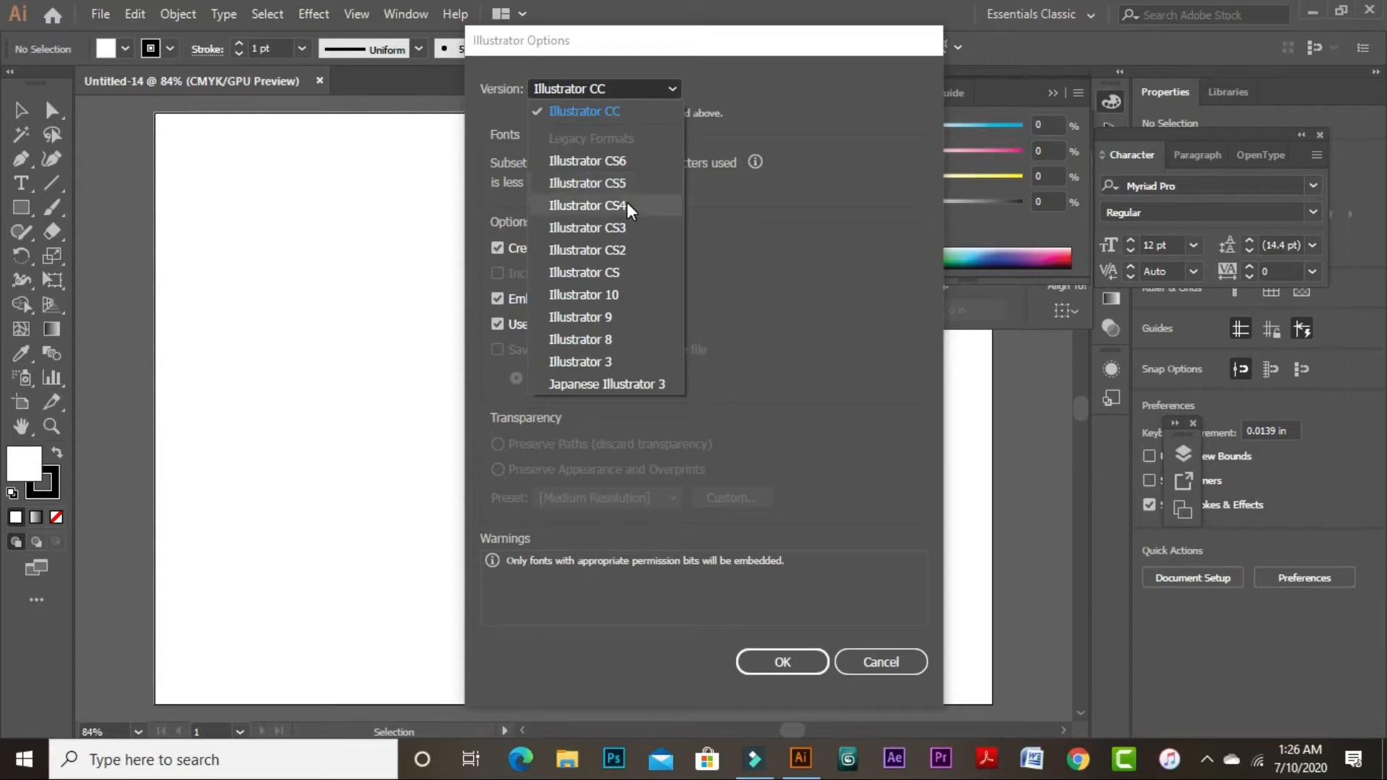
Save the document in the Illustrator CC version, keeping the remaining save options as they are
left_click(617, 108)
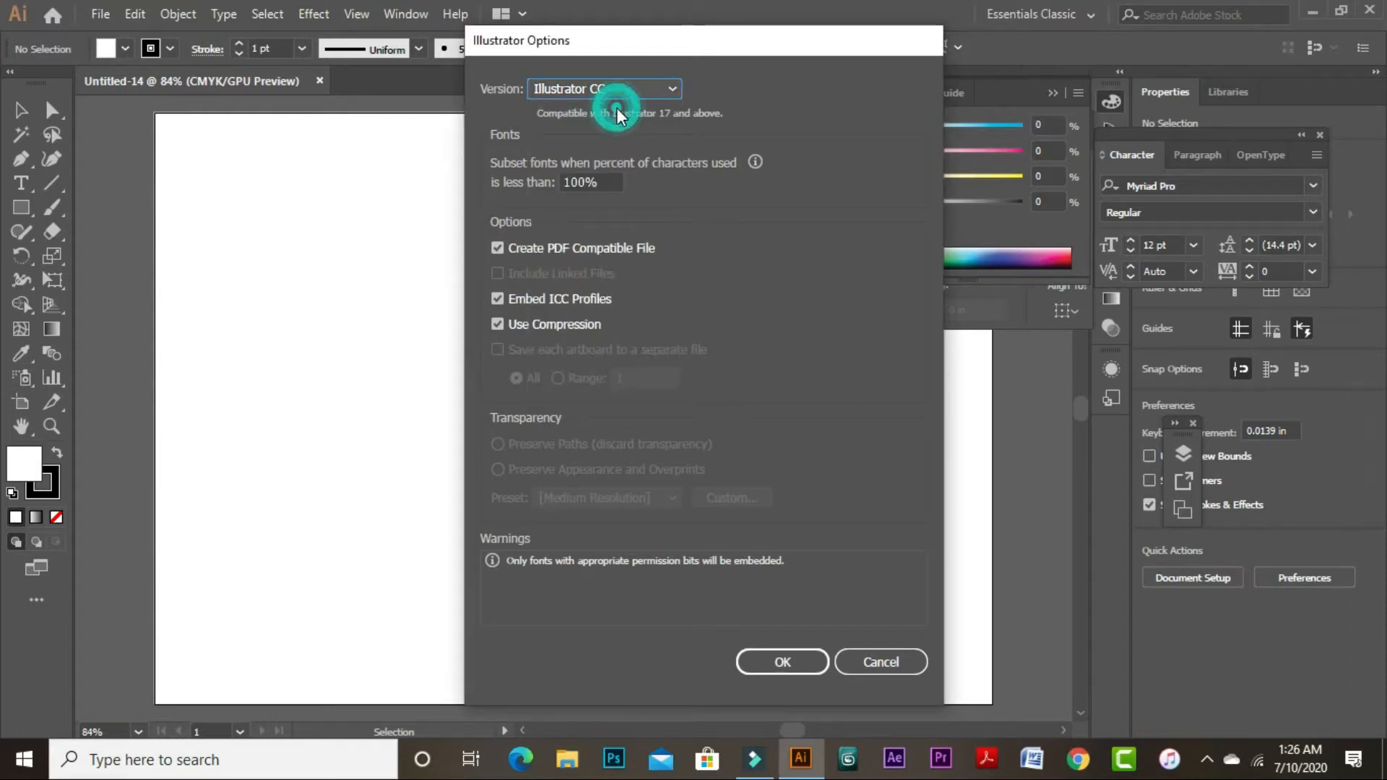
left_click(783, 661)
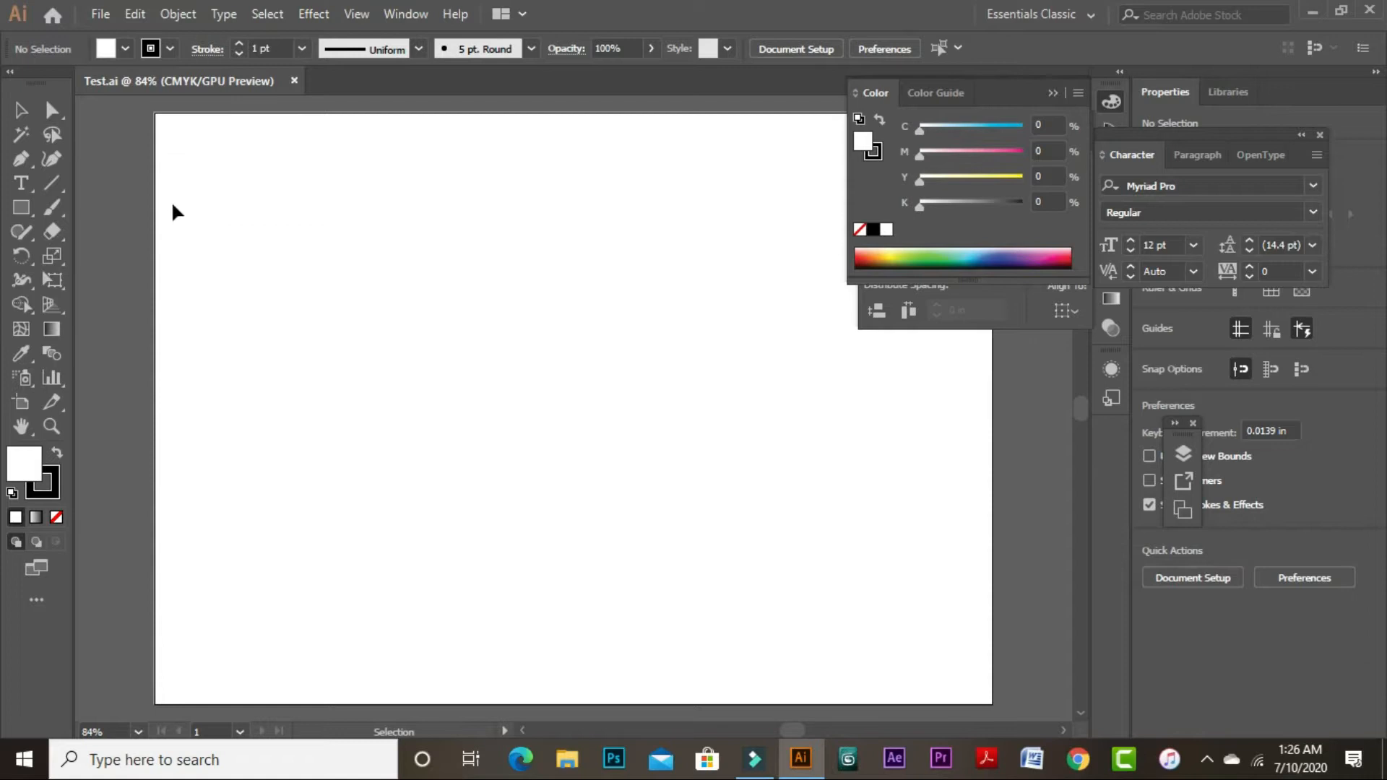
Open the red abstract image 3rEZzM.jpg from the Online folder on the Desktop
left_click(101, 14)
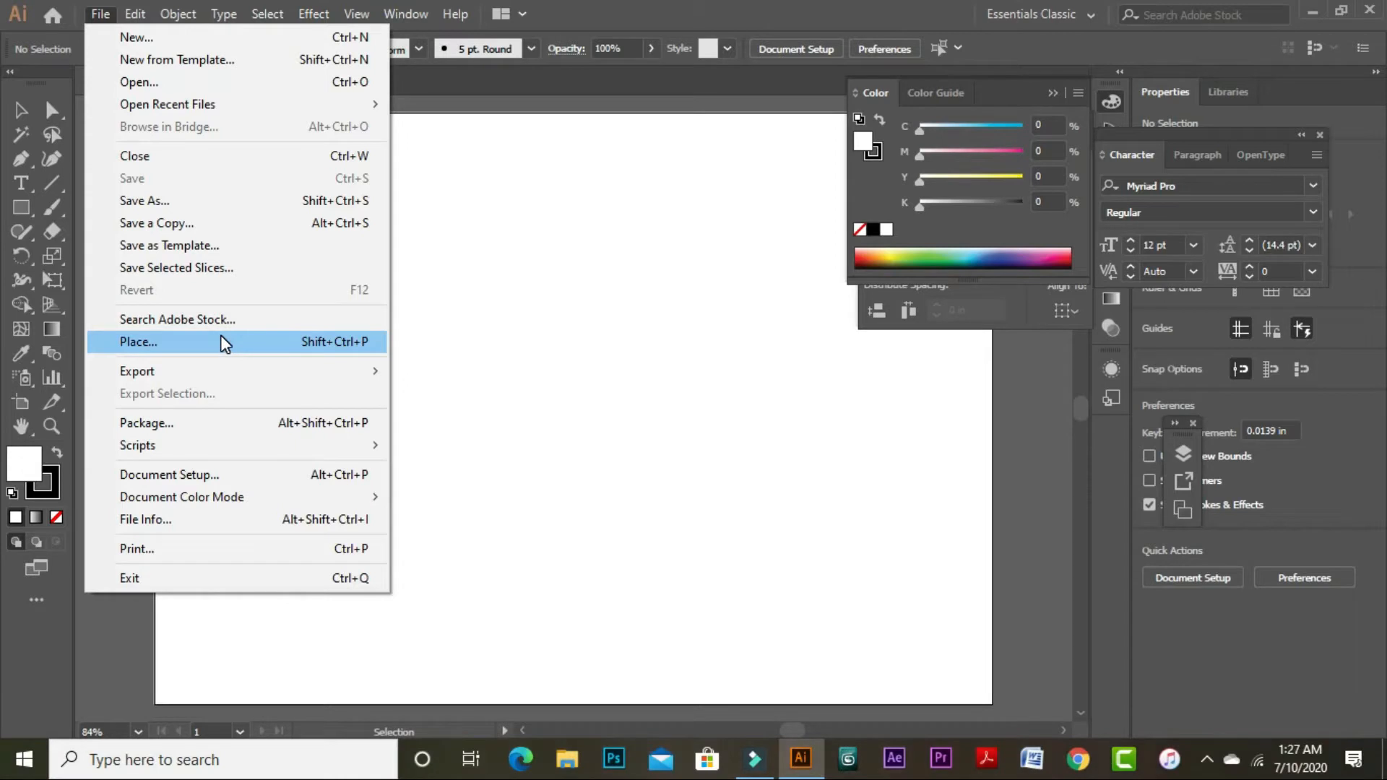
left_click(542, 309)
key("a")
key("ctrl+o")
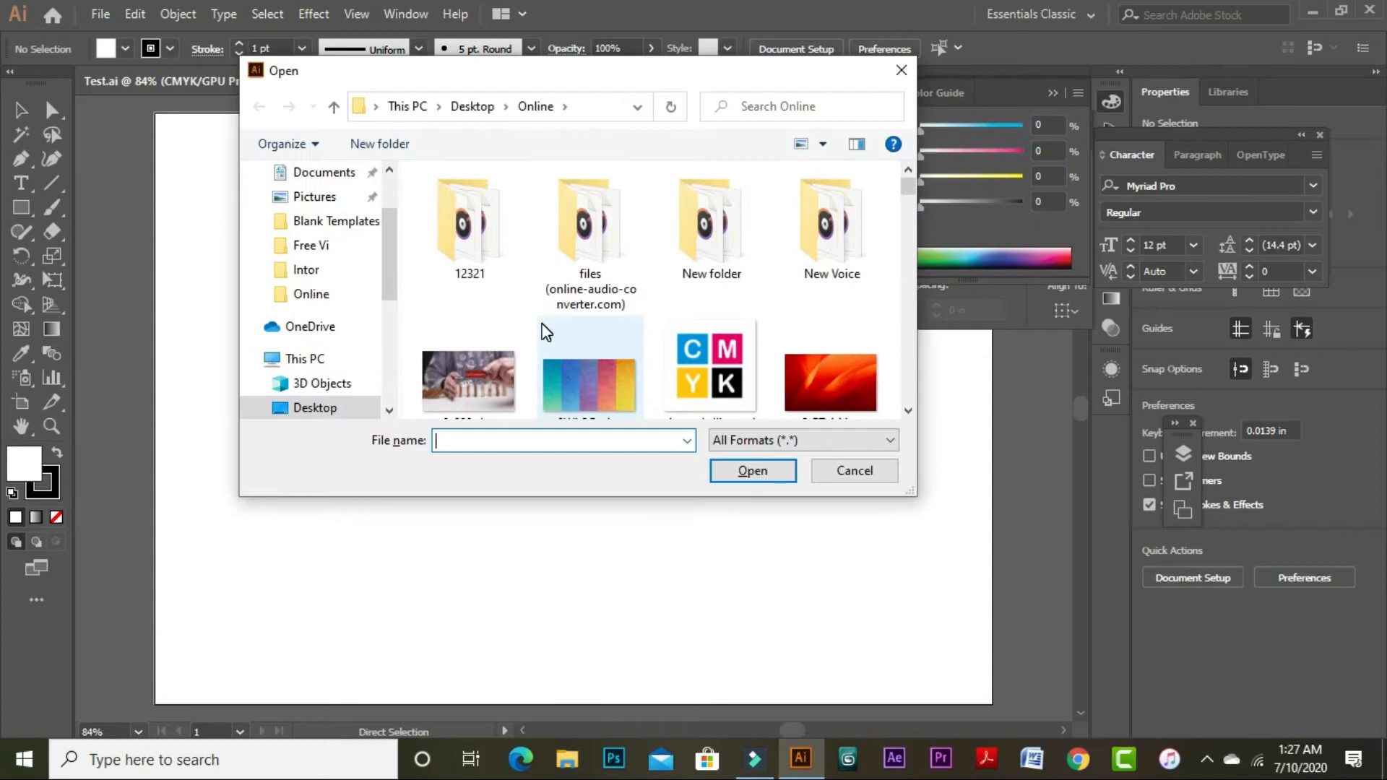
left_click(808, 386)
left_click(753, 473)
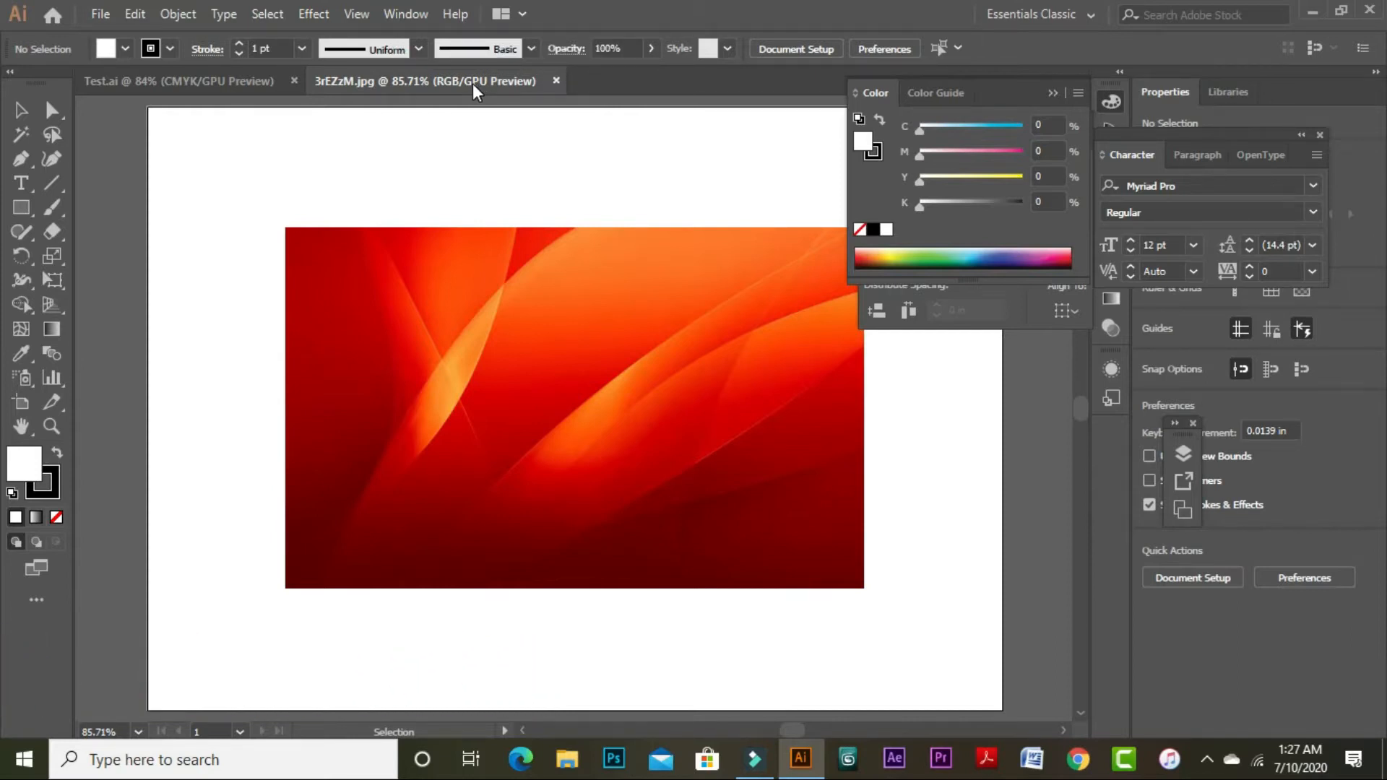
Move the red image slightly down and to the left on its own artboard, leaving it deselected
left_click(513, 313)
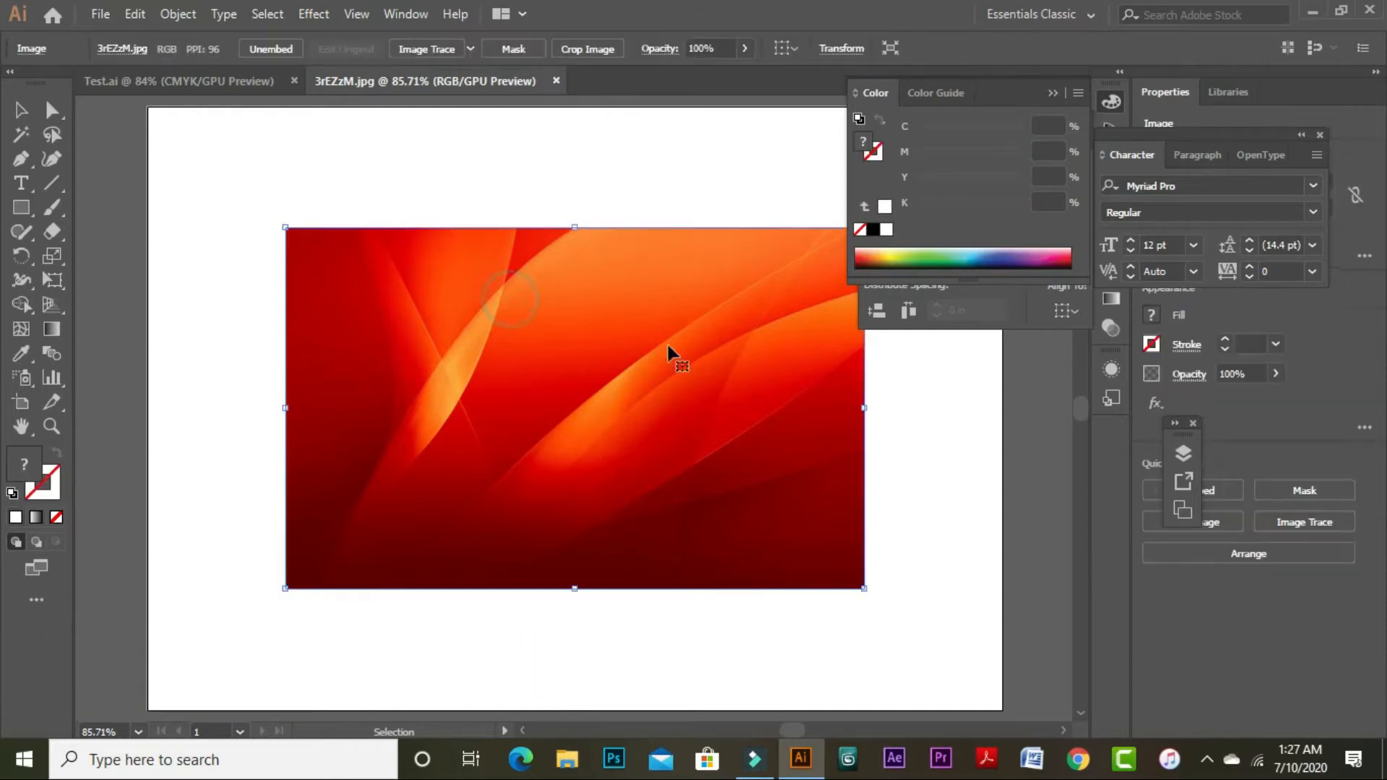
left_click(444, 154)
left_click(510, 294)
left_click(517, 147)
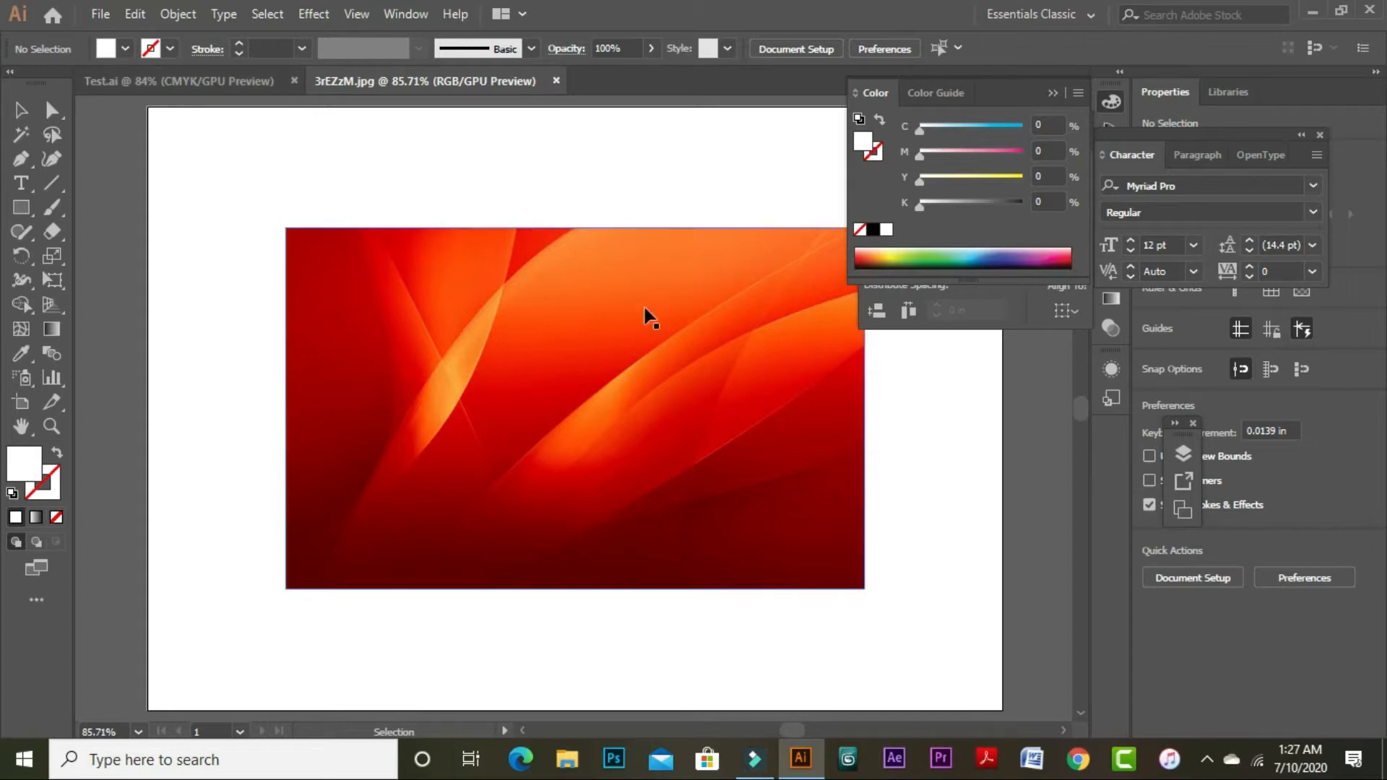
left_click(634, 186)
left_click(545, 320)
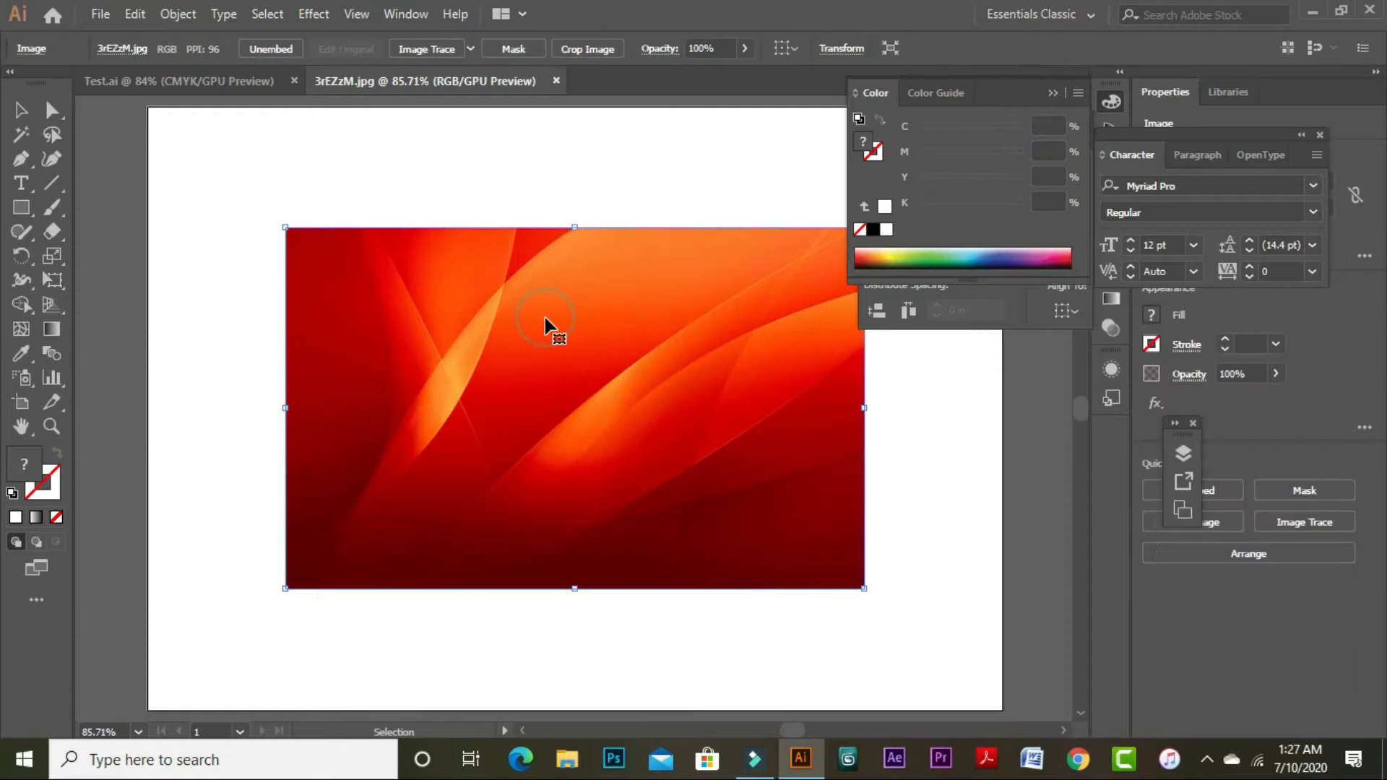
left_click(494, 164)
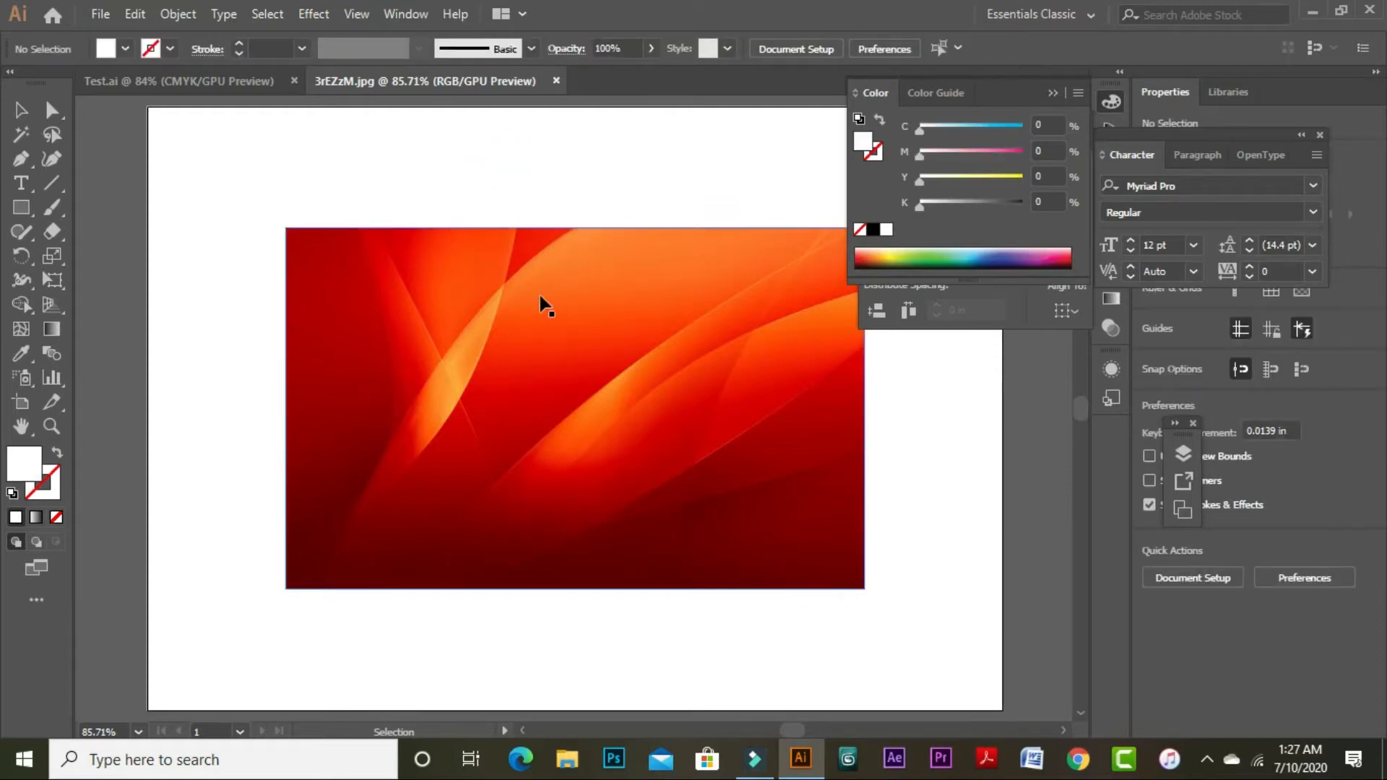
left_click(518, 341)
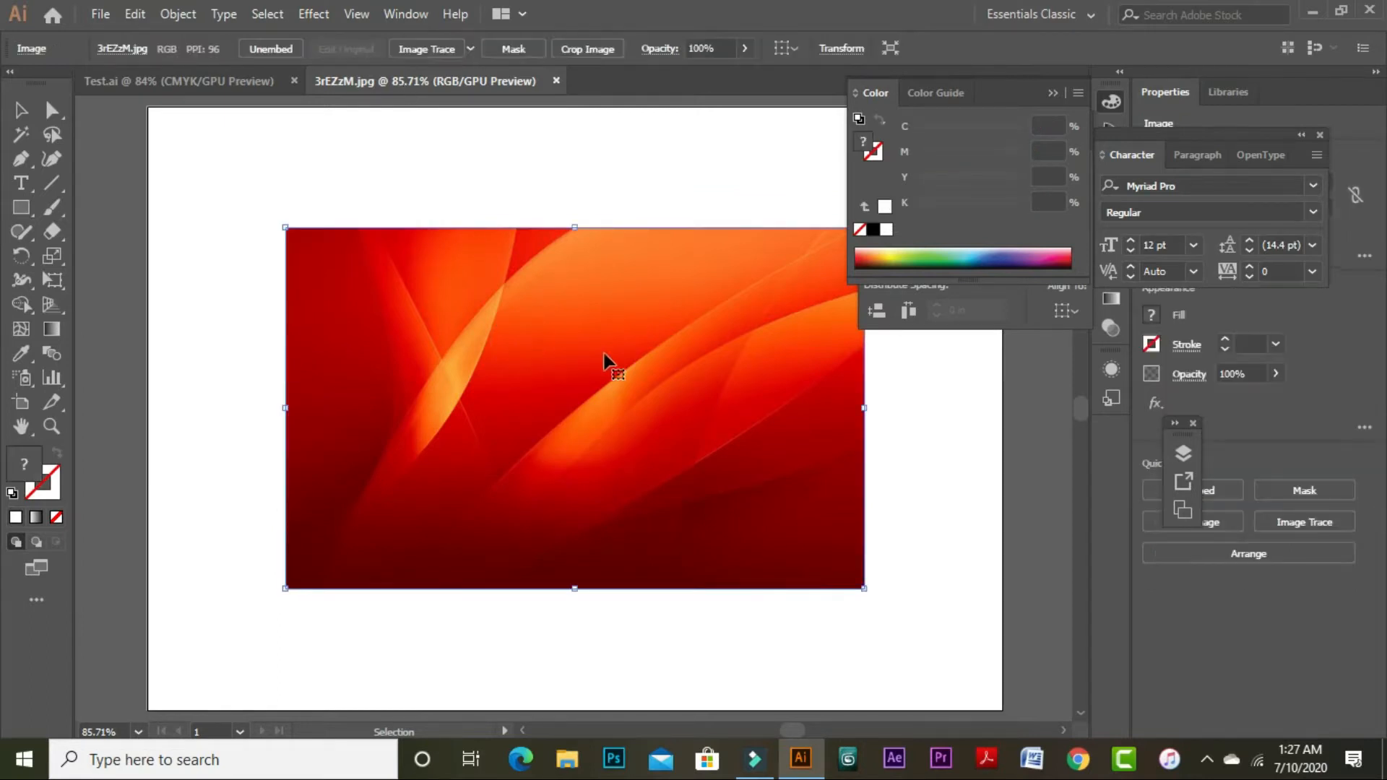
left_click(582, 169)
left_click_drag(574, 411, 562, 468)
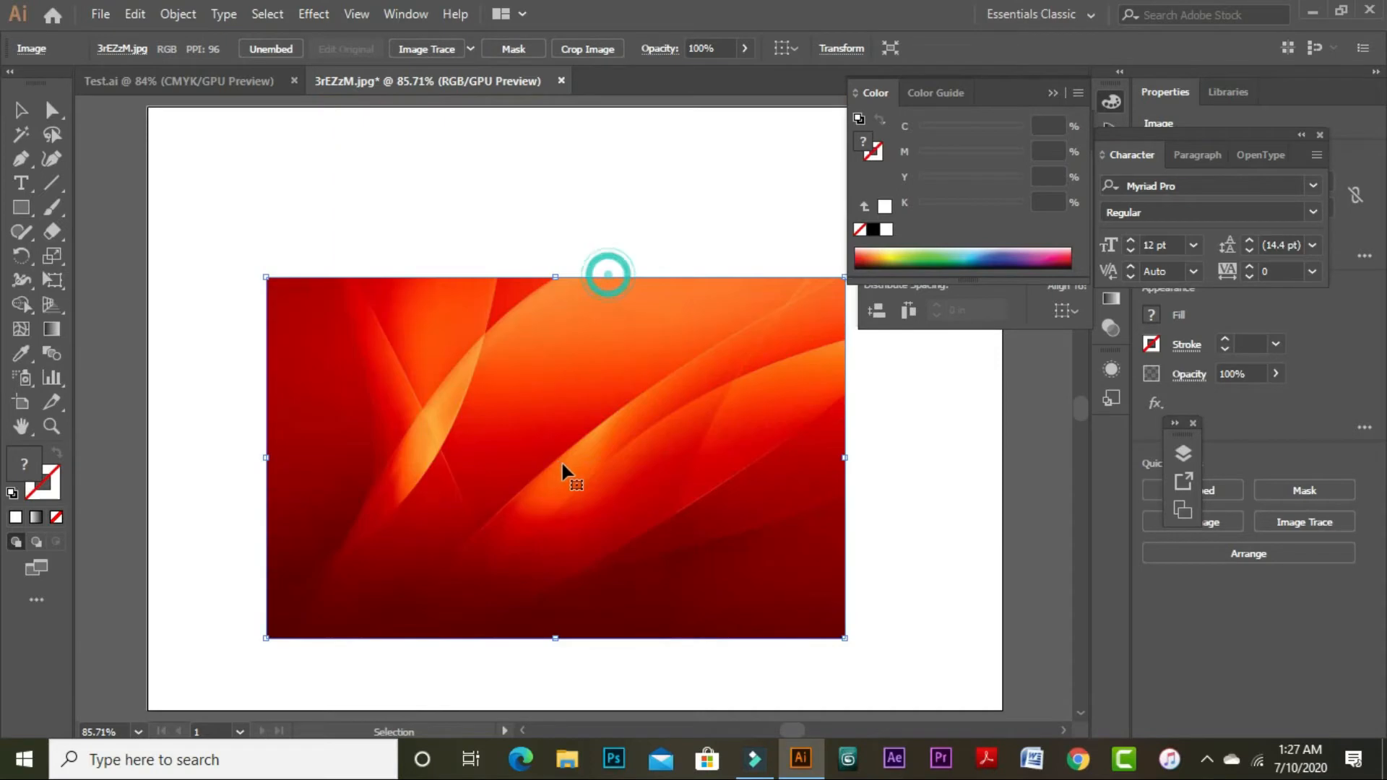
left_click(503, 186)
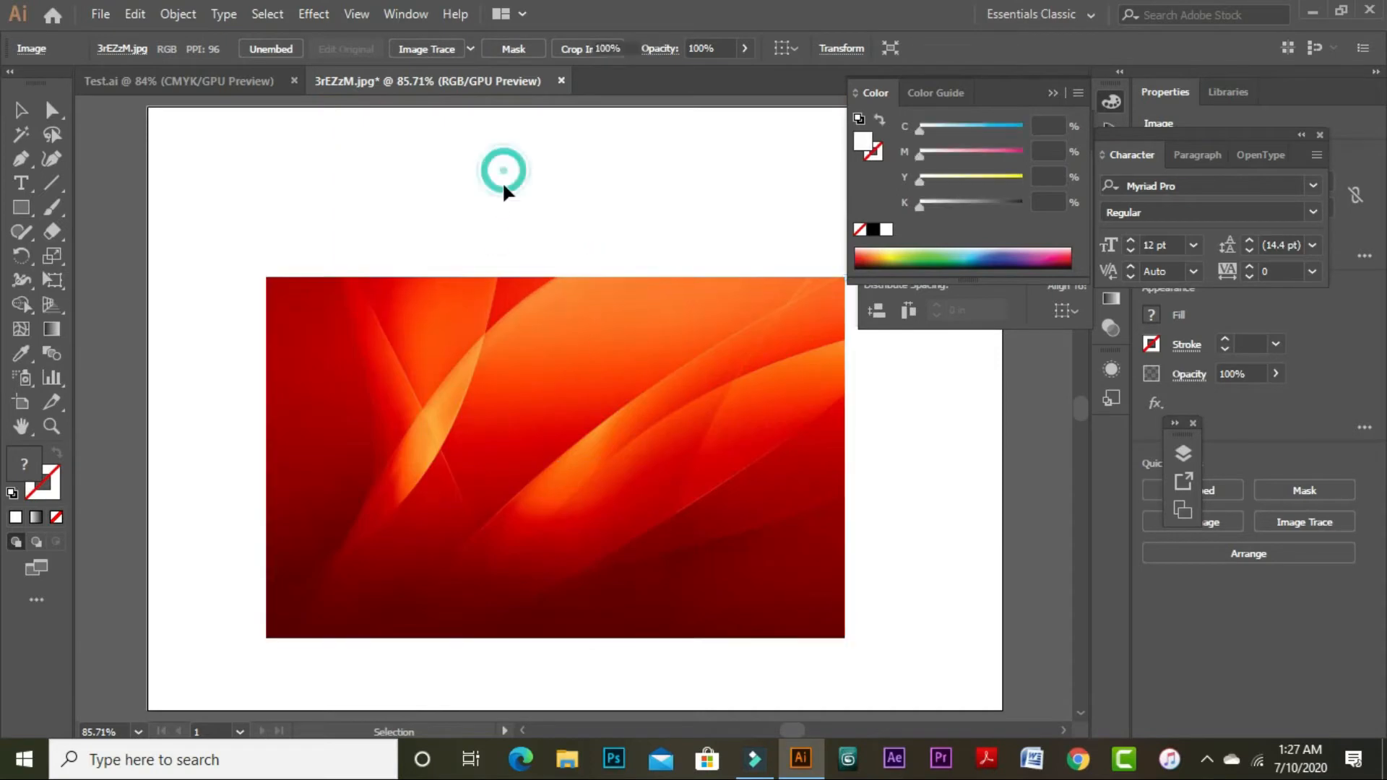
Cut the red image out of 3rEZzM.jpg, closing that file without saving, and paste it into Test.ai
left_click(510, 344)
key("a")
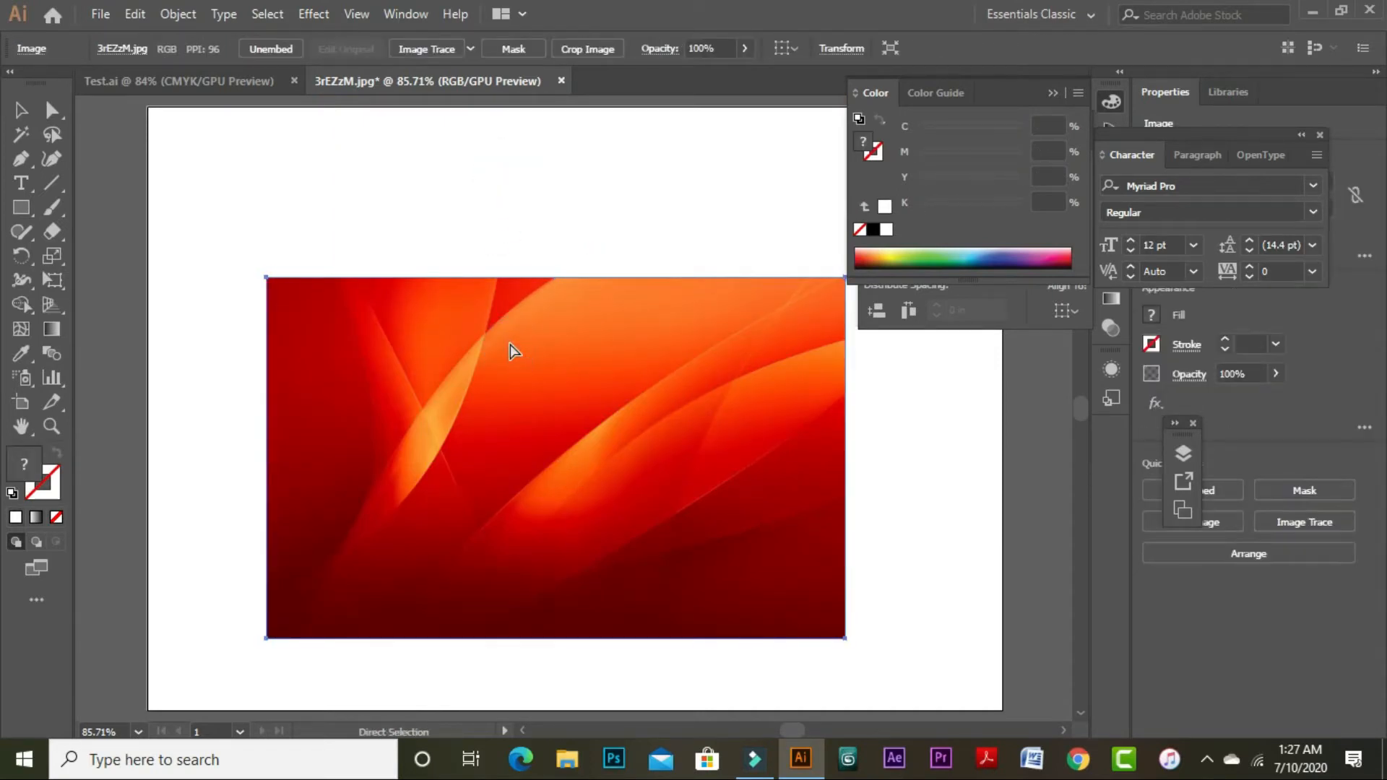
key("v")
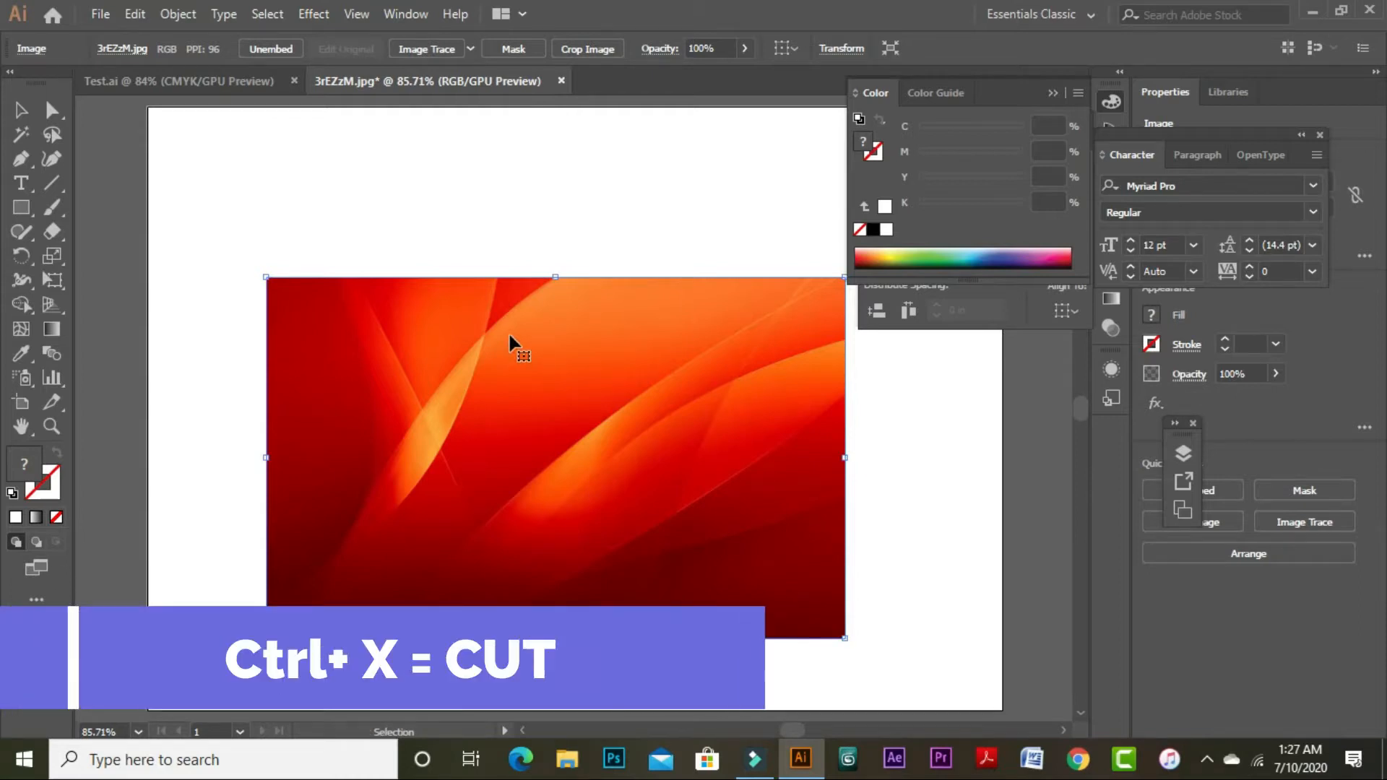
key("a")
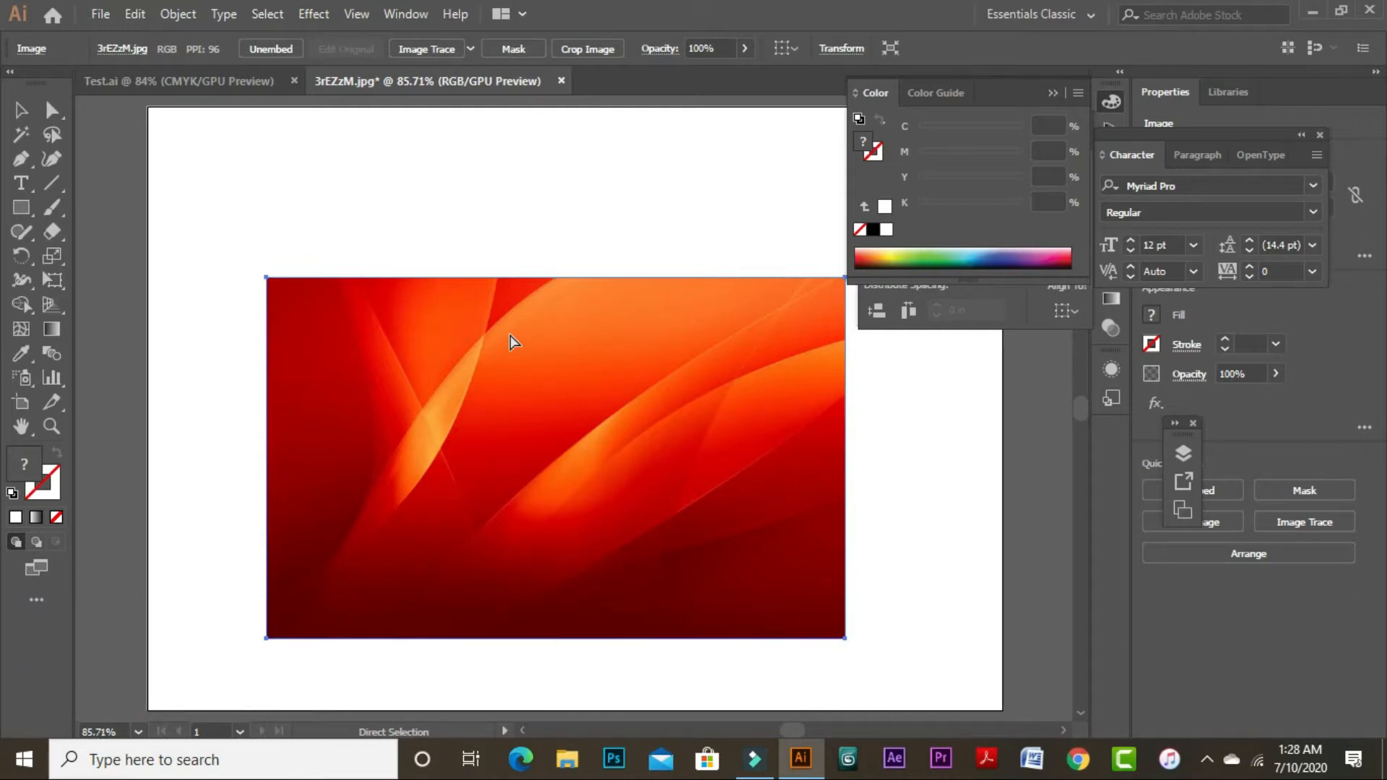
key("ctrl+x")
left_click(561, 81)
left_click(787, 411)
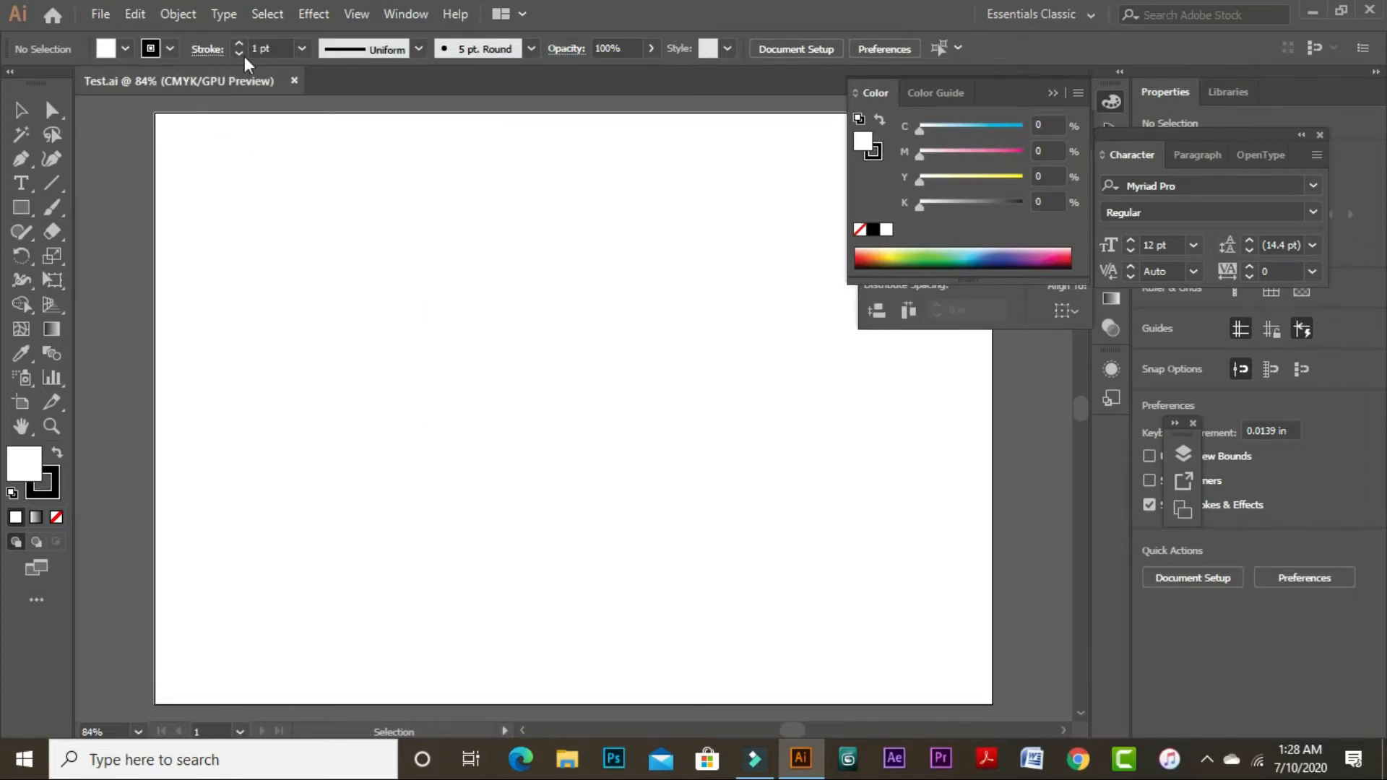
key("ctrl+v")
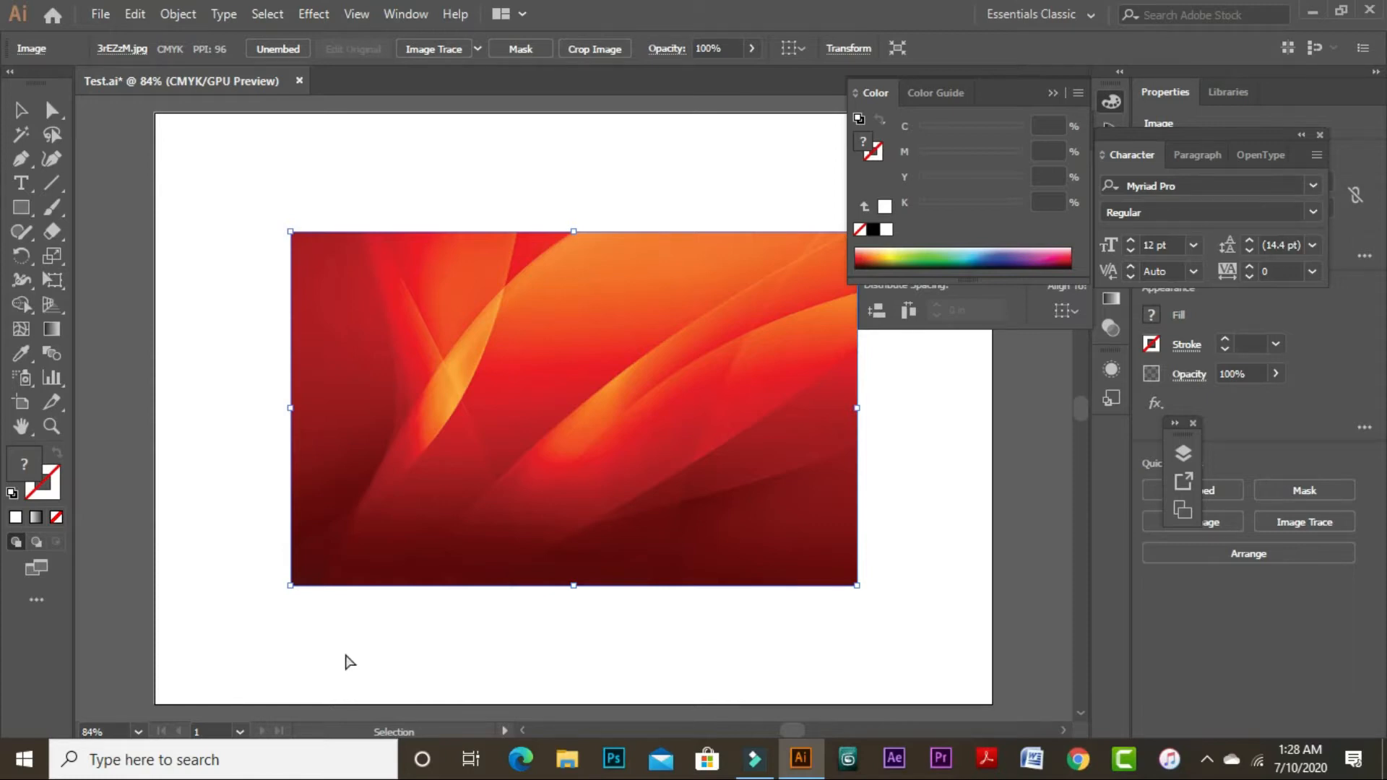
Reopen 3rEZzM.jpg to compare its RGB colours with the CMYK image in Test.ai, closing it when done
key("ctrl+o")
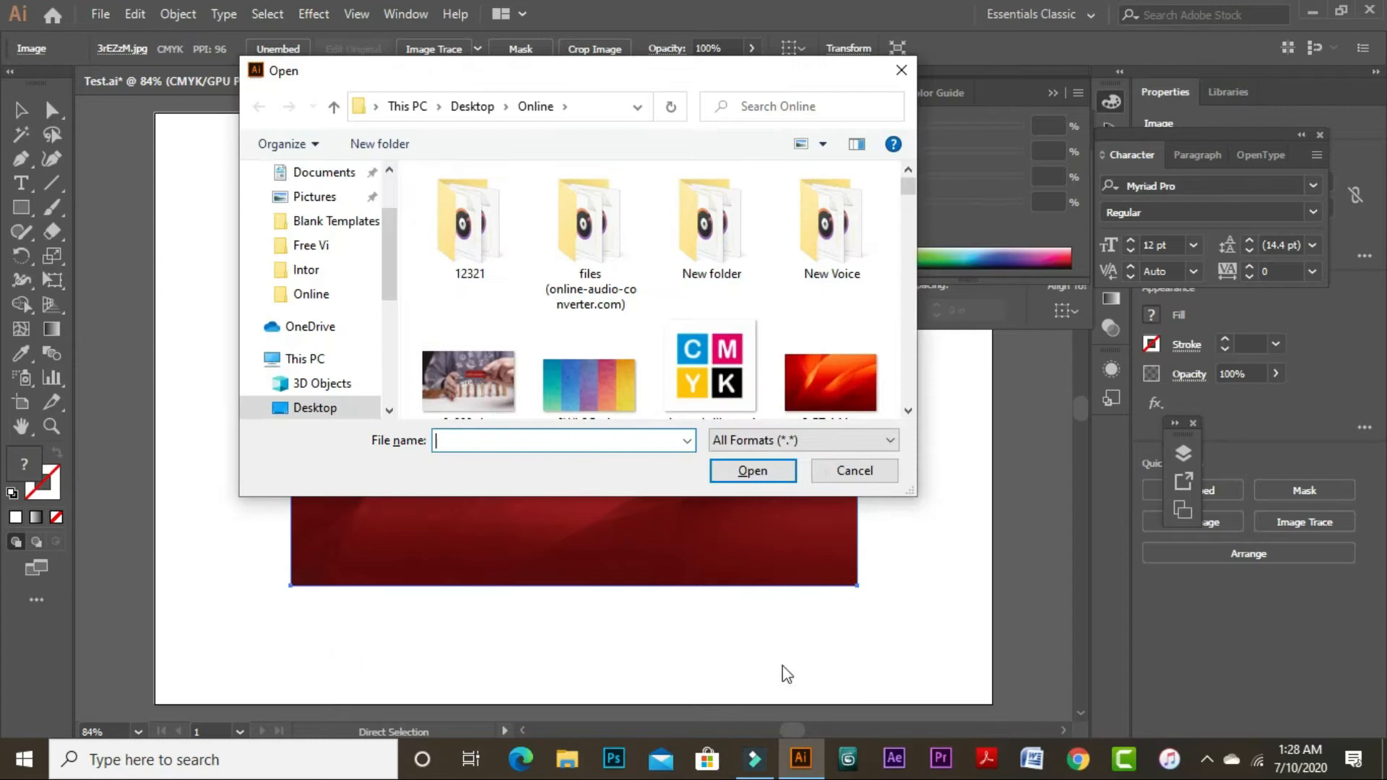
left_click(828, 369)
left_click(753, 470)
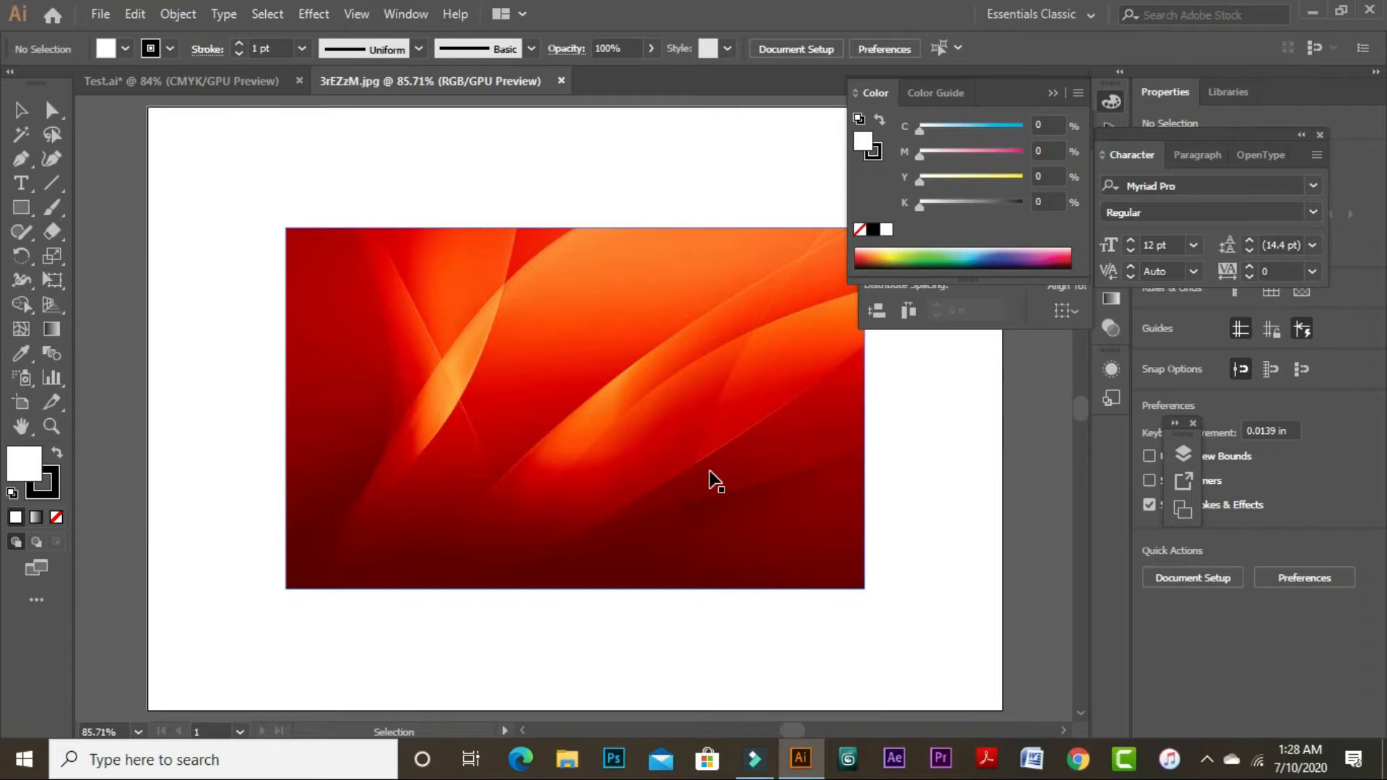
left_click(216, 83)
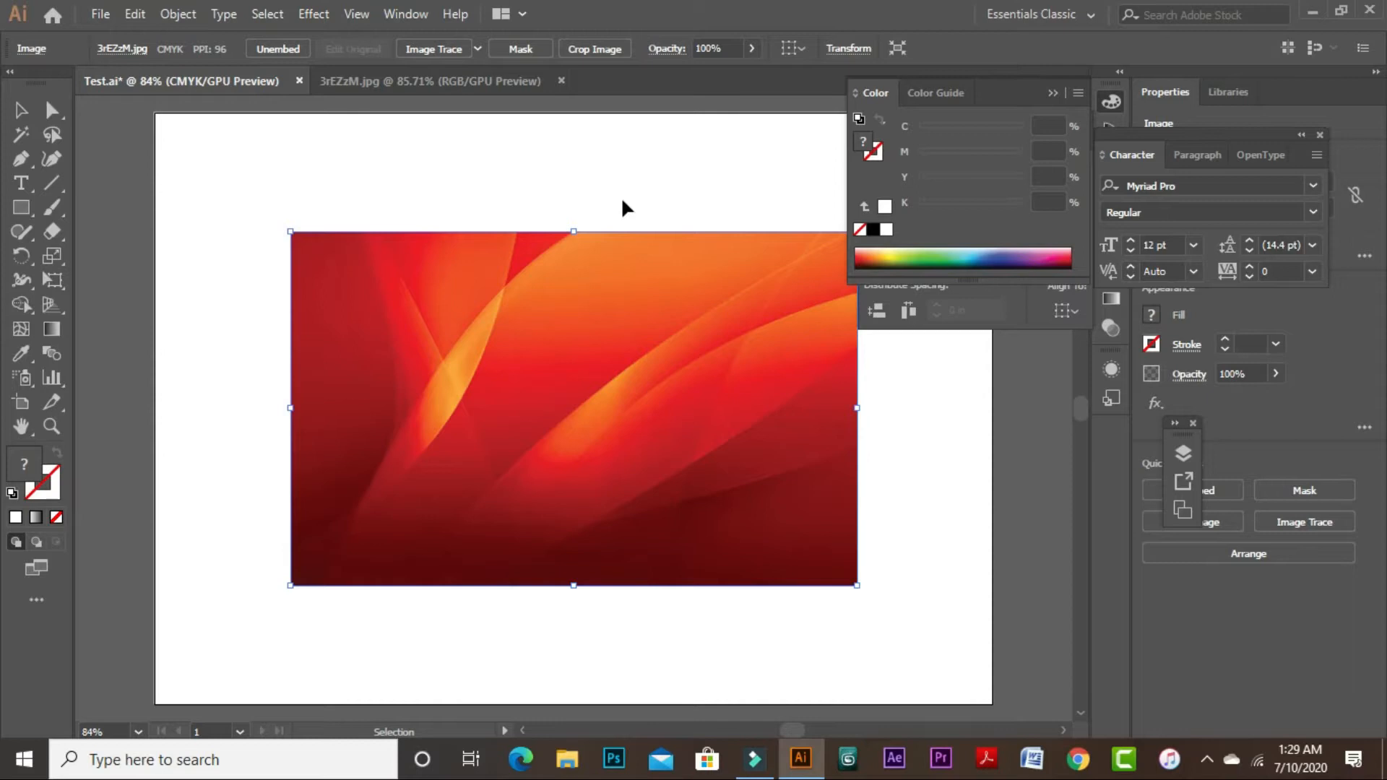
left_click(439, 87)
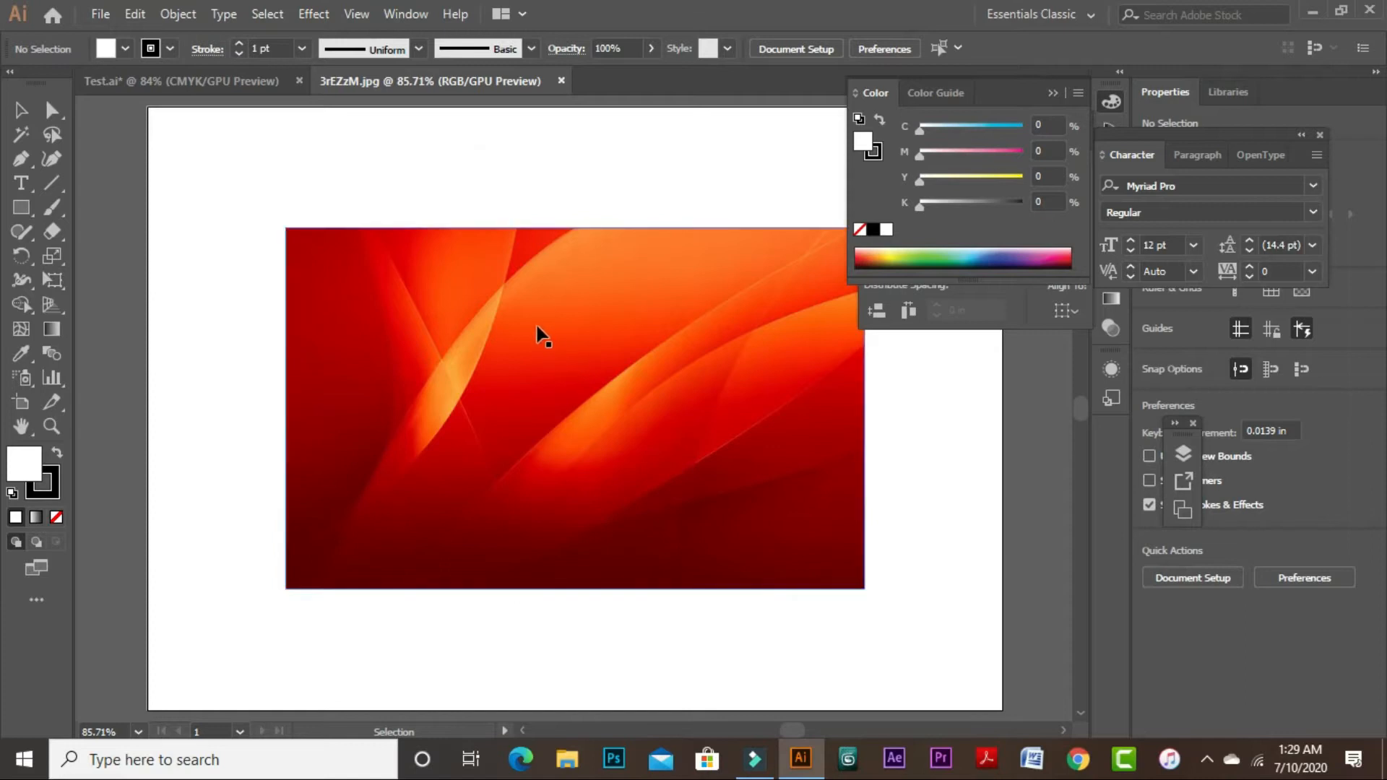
left_click(497, 305)
left_click(592, 166)
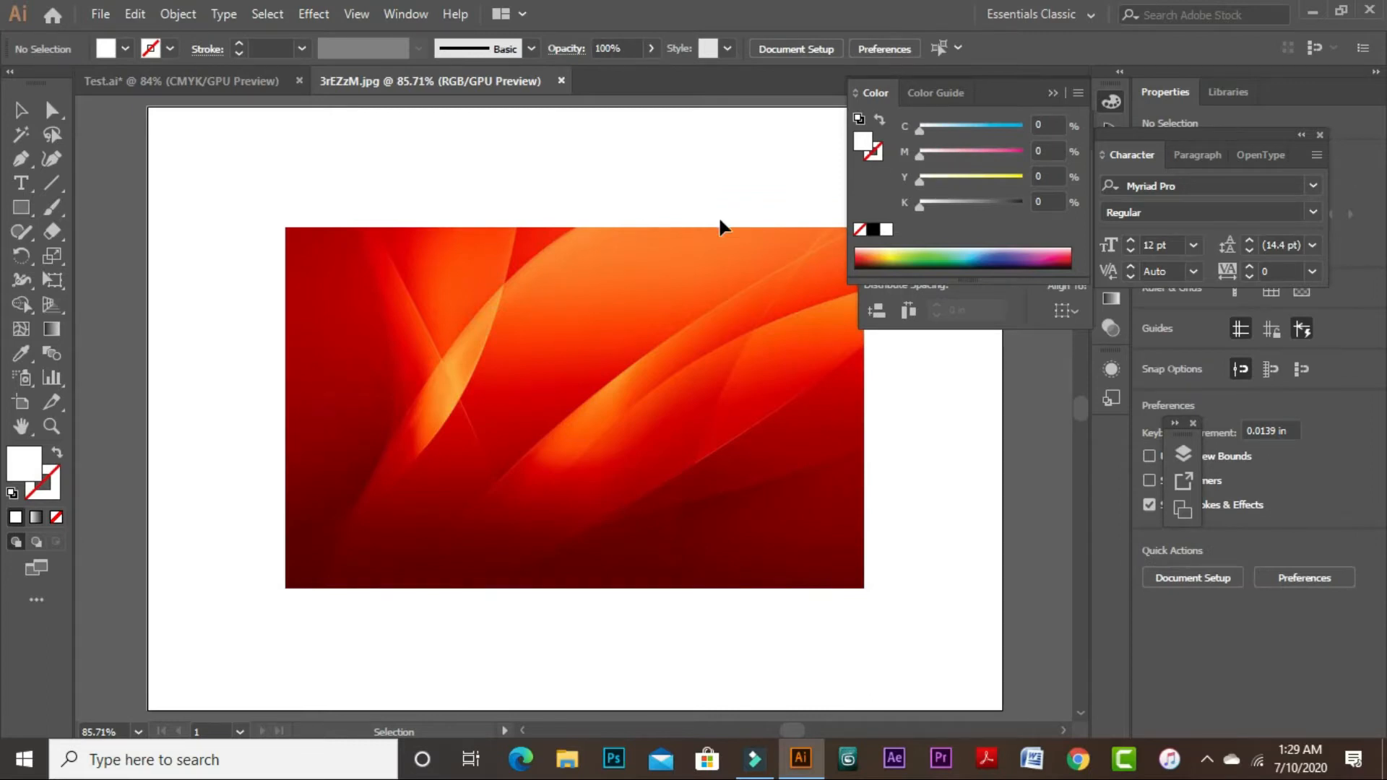
left_click(547, 296)
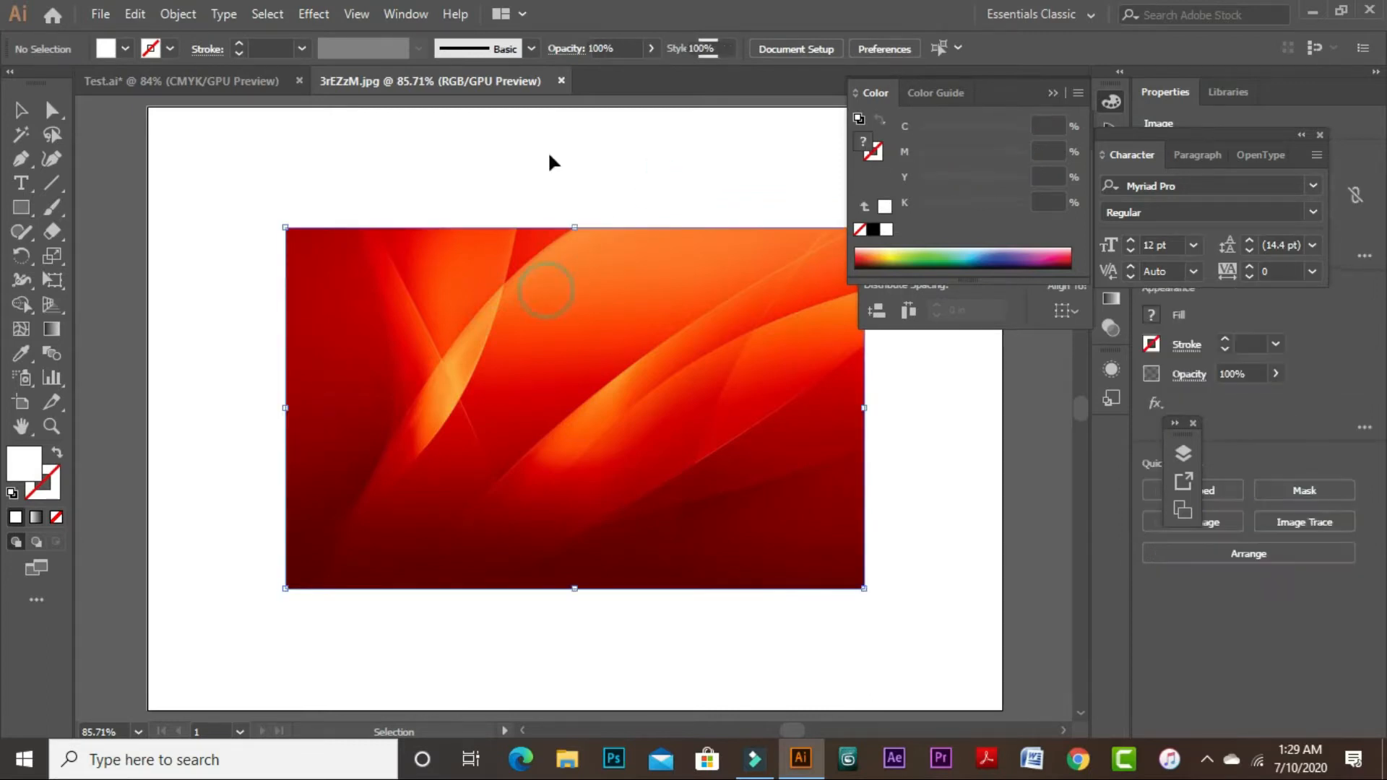
left_click(561, 80)
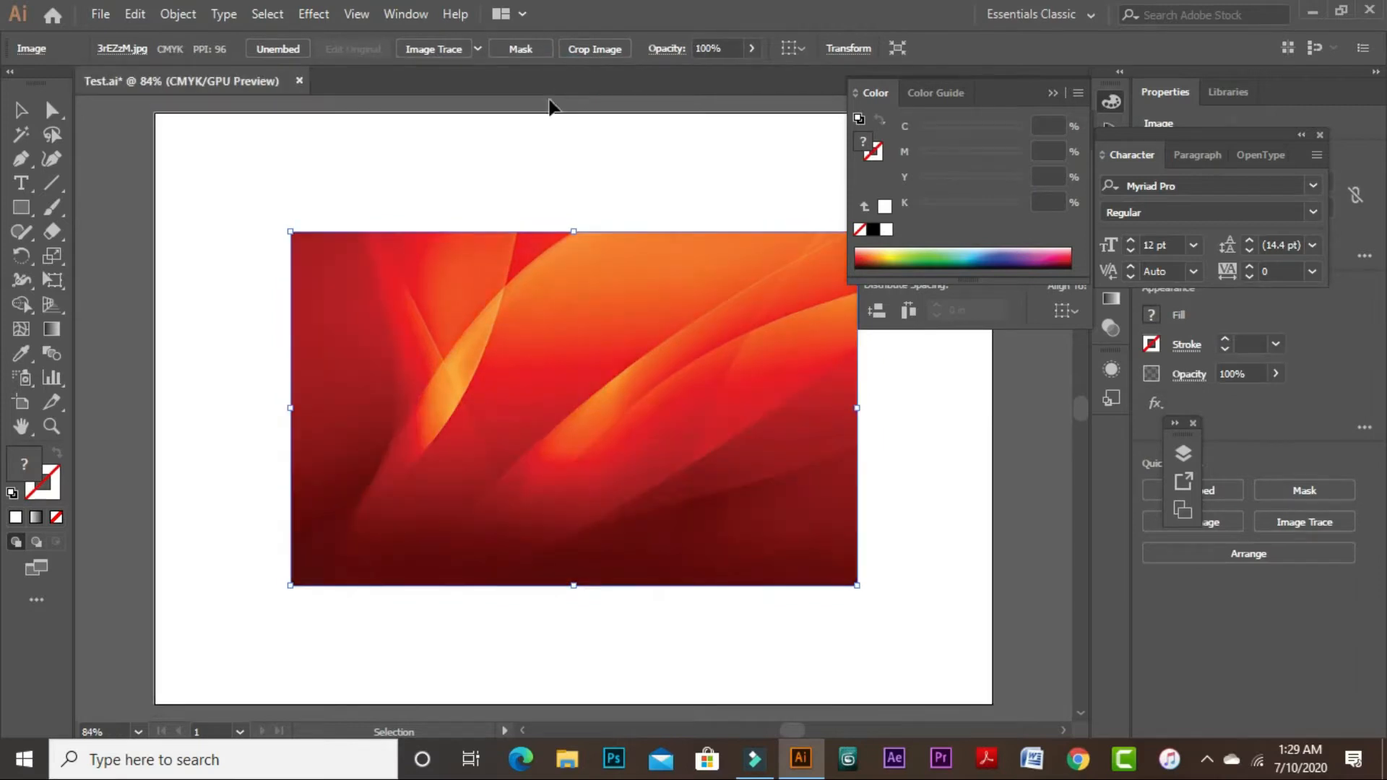
Enlarge the pasted red image proportionally around its centre so it covers most of the Test.ai artboard
left_click(637, 157)
left_click_drag(660, 283, 617, 237)
left_click(653, 319)
left_click_drag(577, 365, 677, 441)
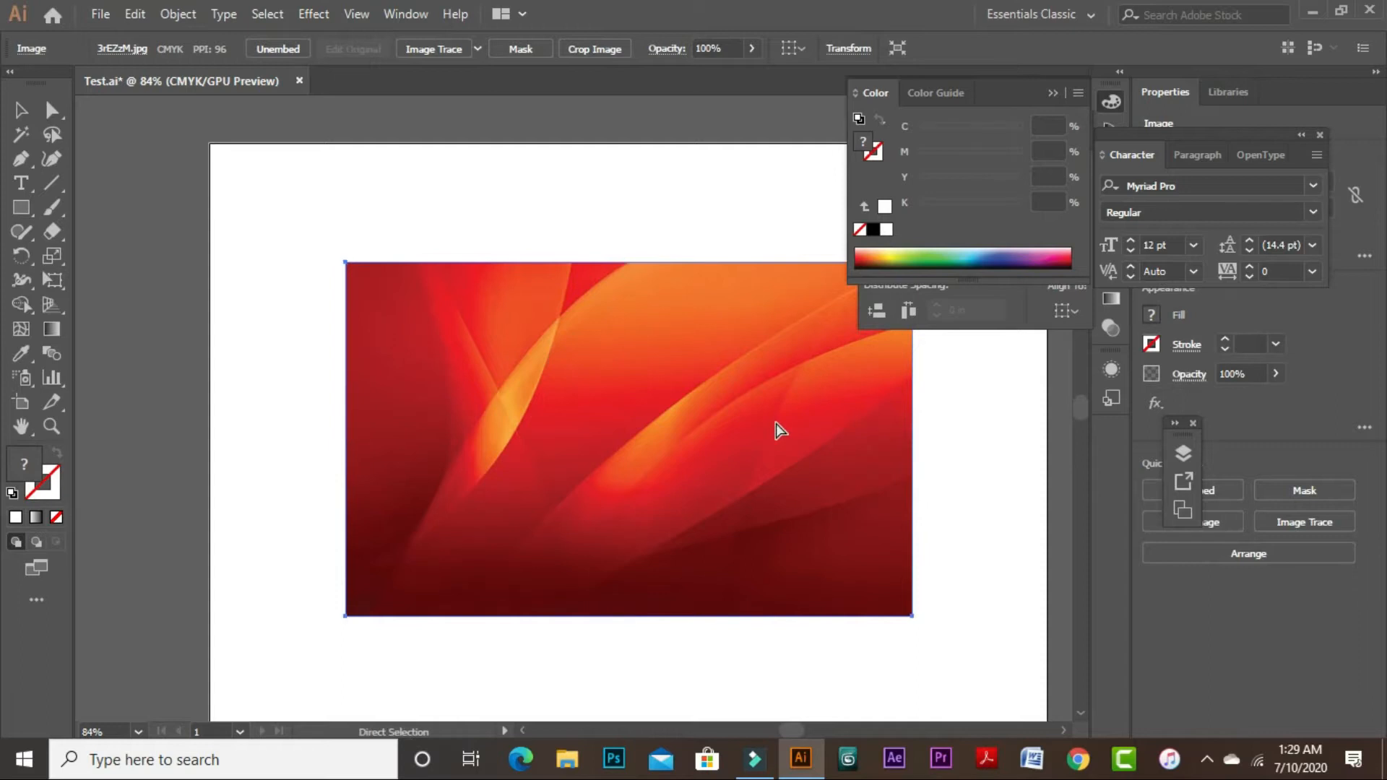
key("ctrl+minus")
left_click_drag(799, 268, 869, 222)
left_click(998, 405)
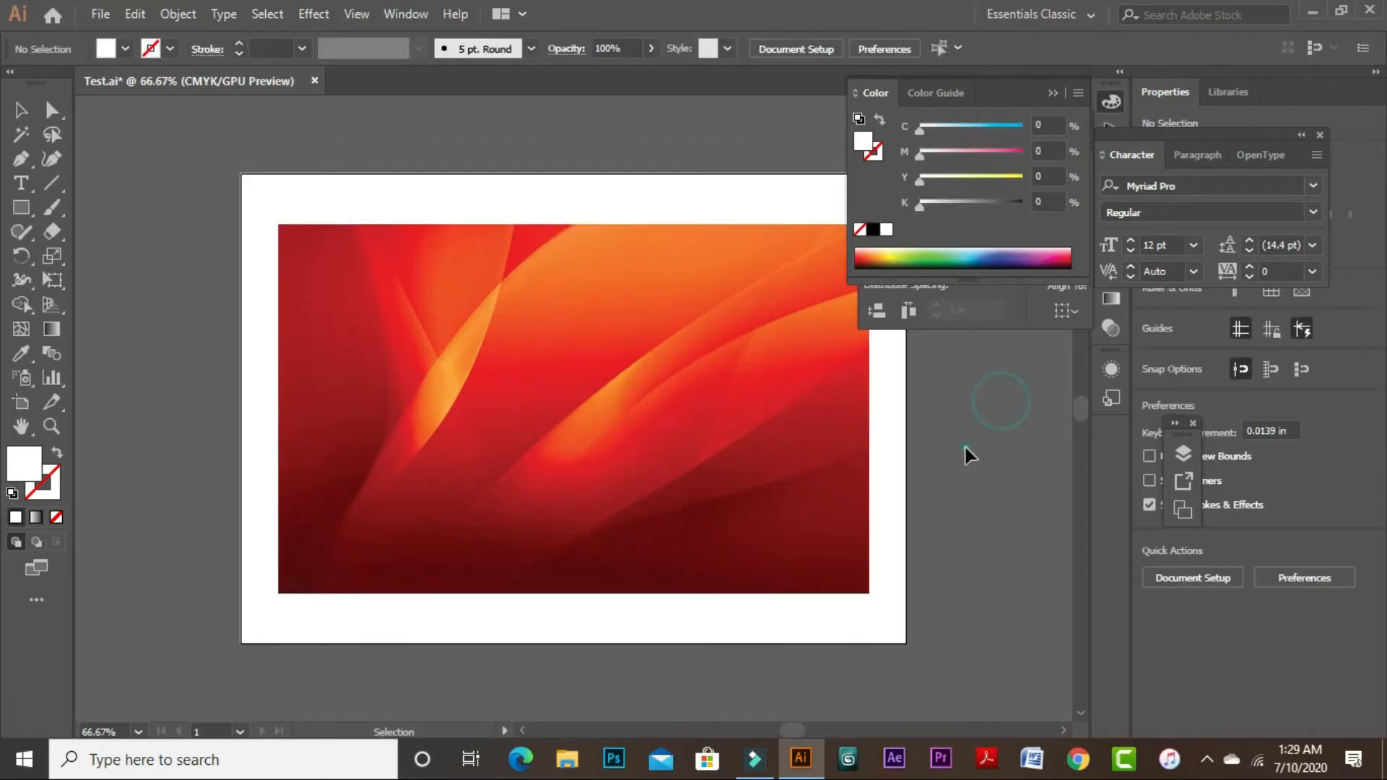
left_click(783, 405)
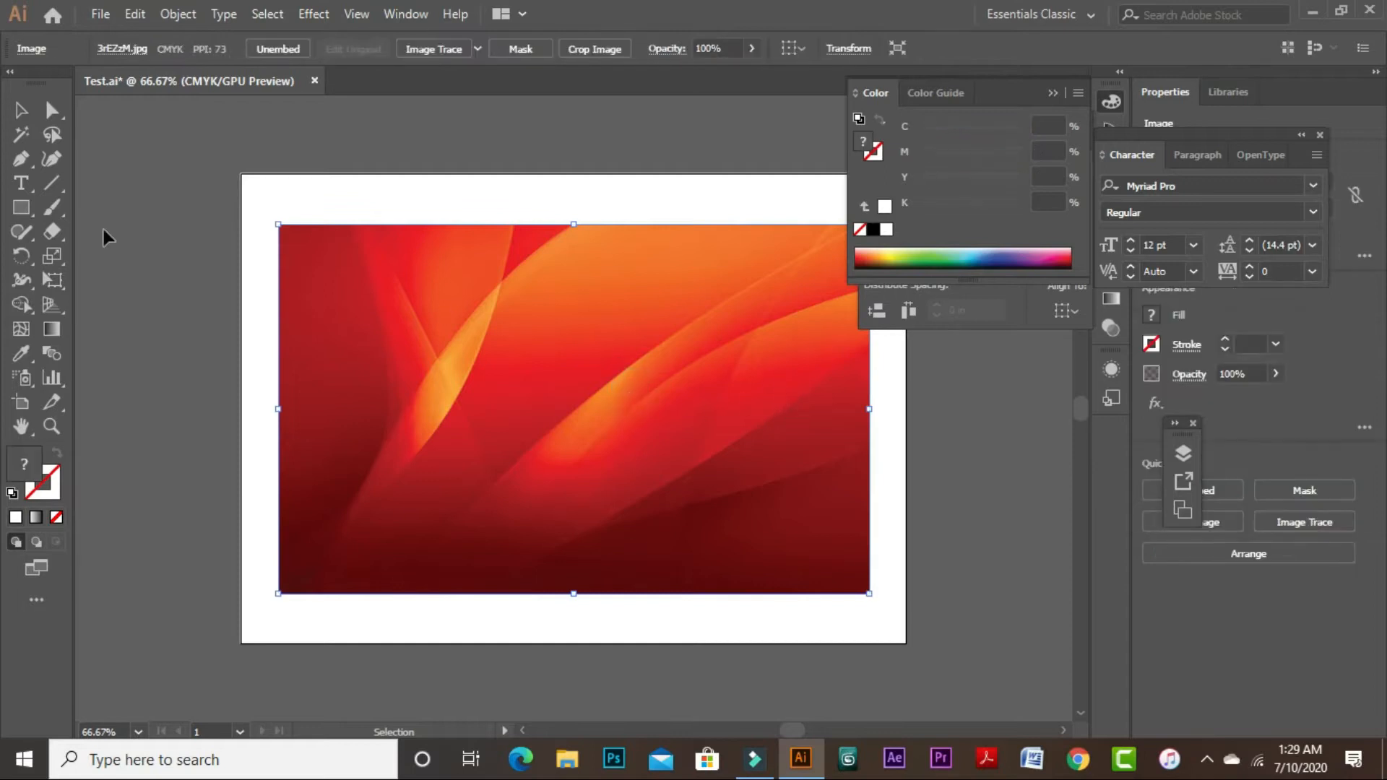
left_click(100, 14)
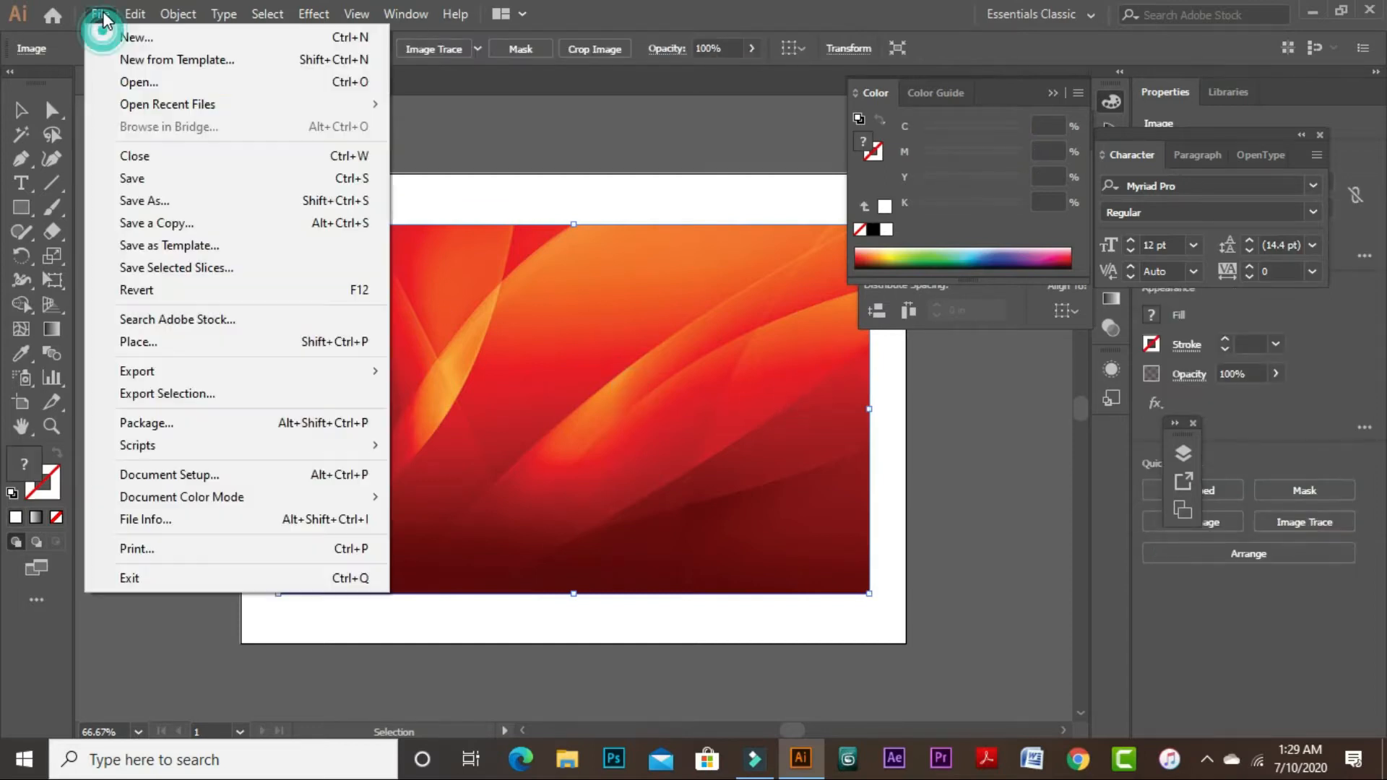
left_click(145, 344)
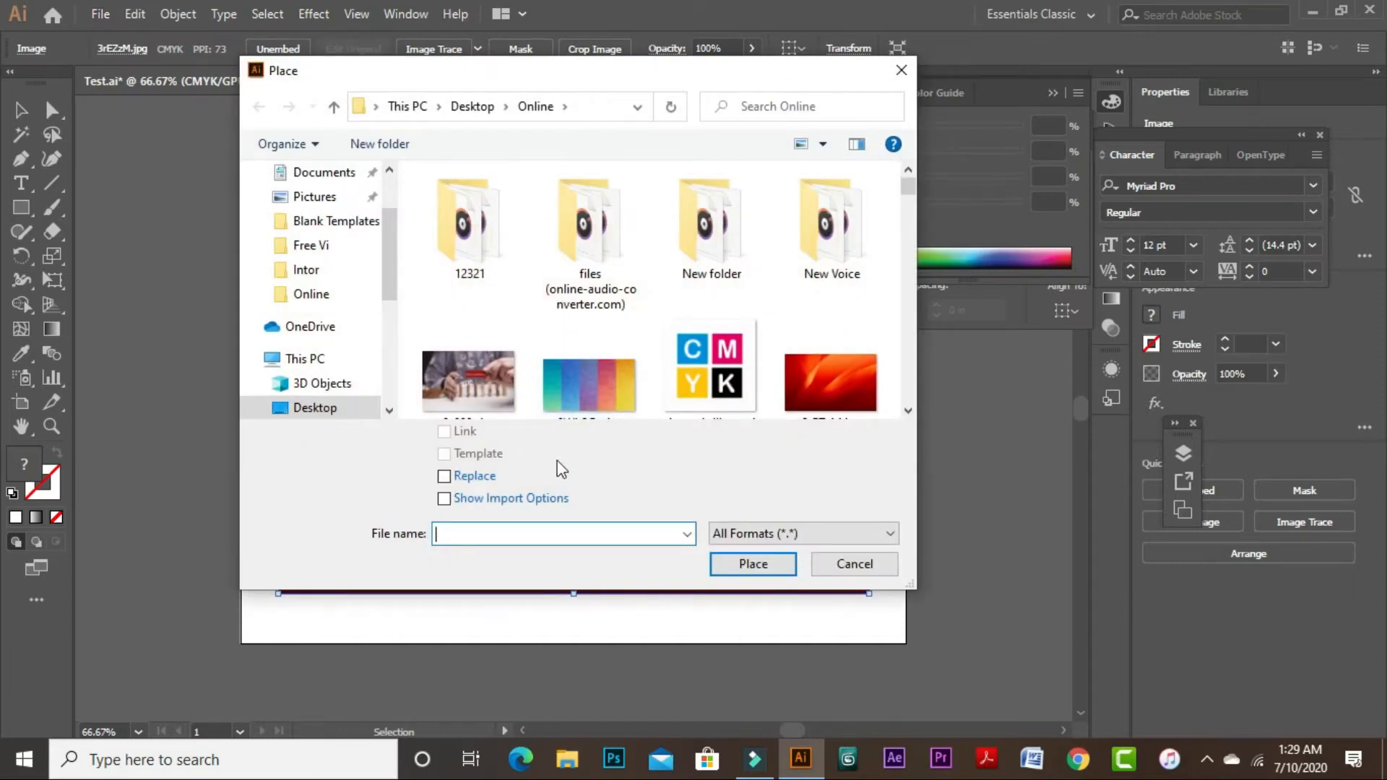
left_click(579, 403)
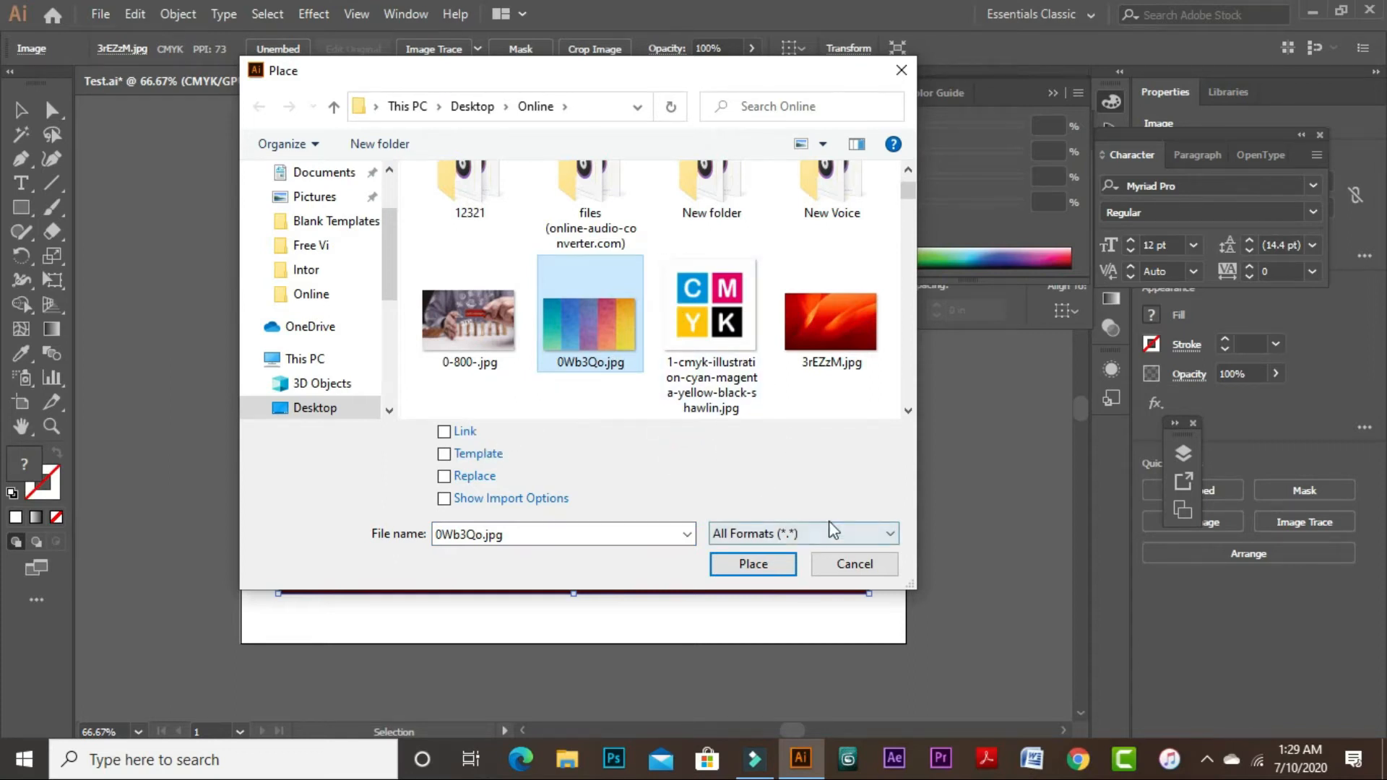
left_click(853, 408)
left_click(337, 470)
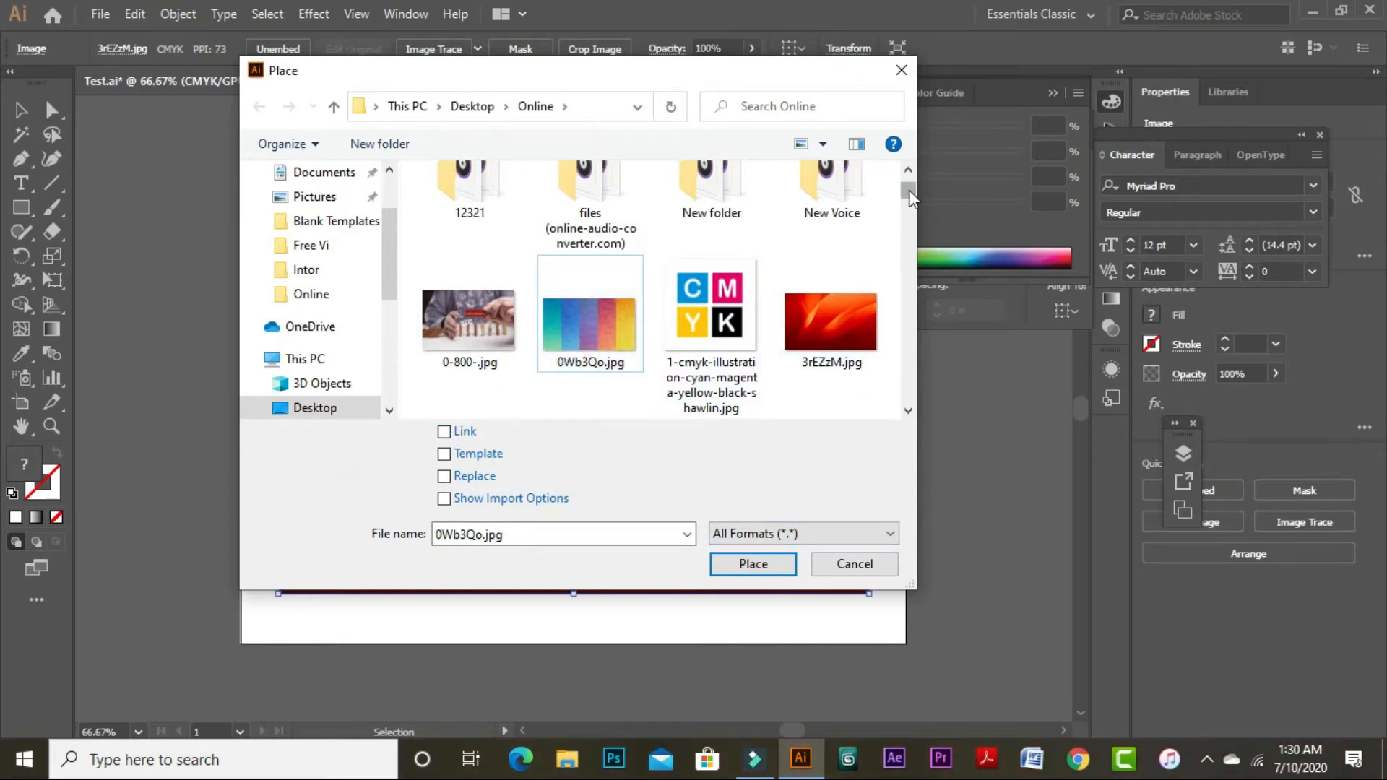
scroll(908, 194, "down", 5)
left_click(821, 389)
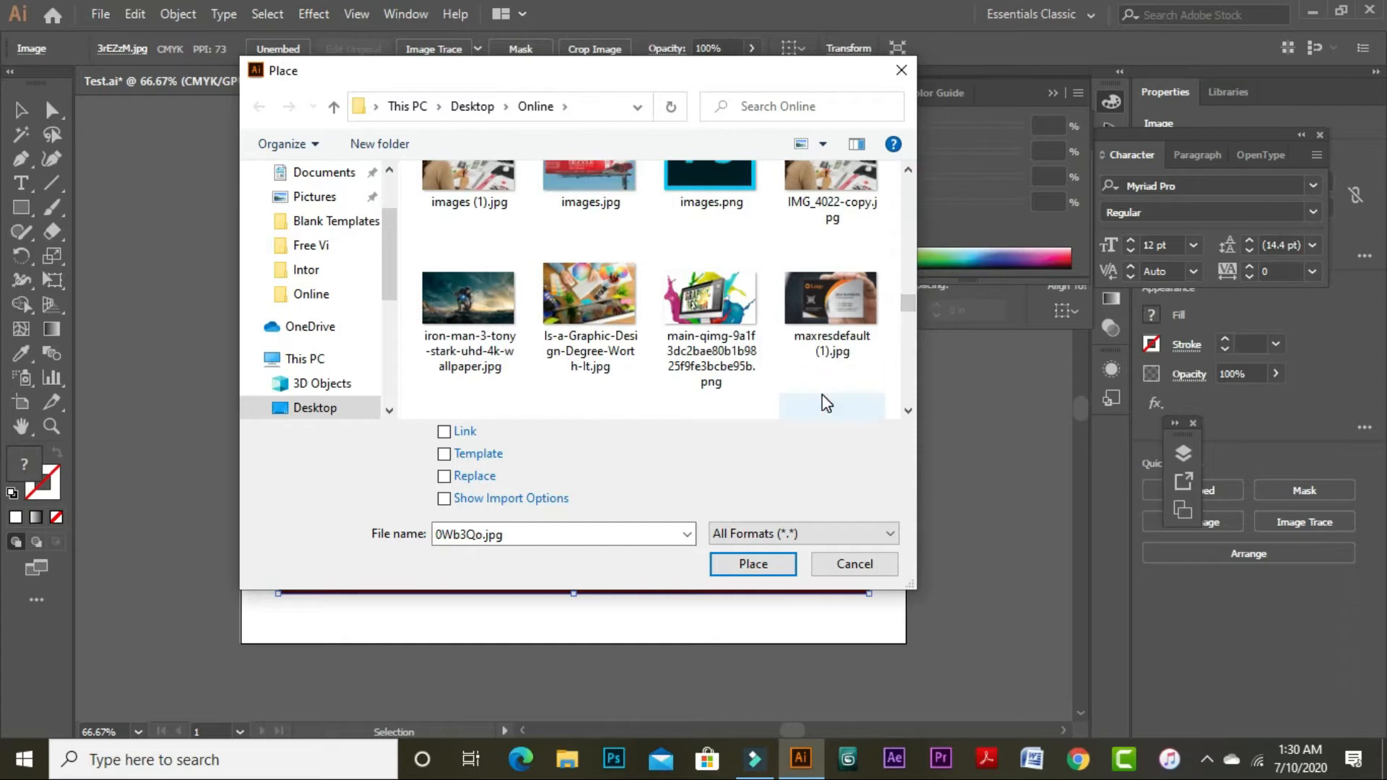
left_click(856, 562)
Place 0Wb3Qo.jpg with the Replace option so it takes the place of the selected red image
left_click(106, 16)
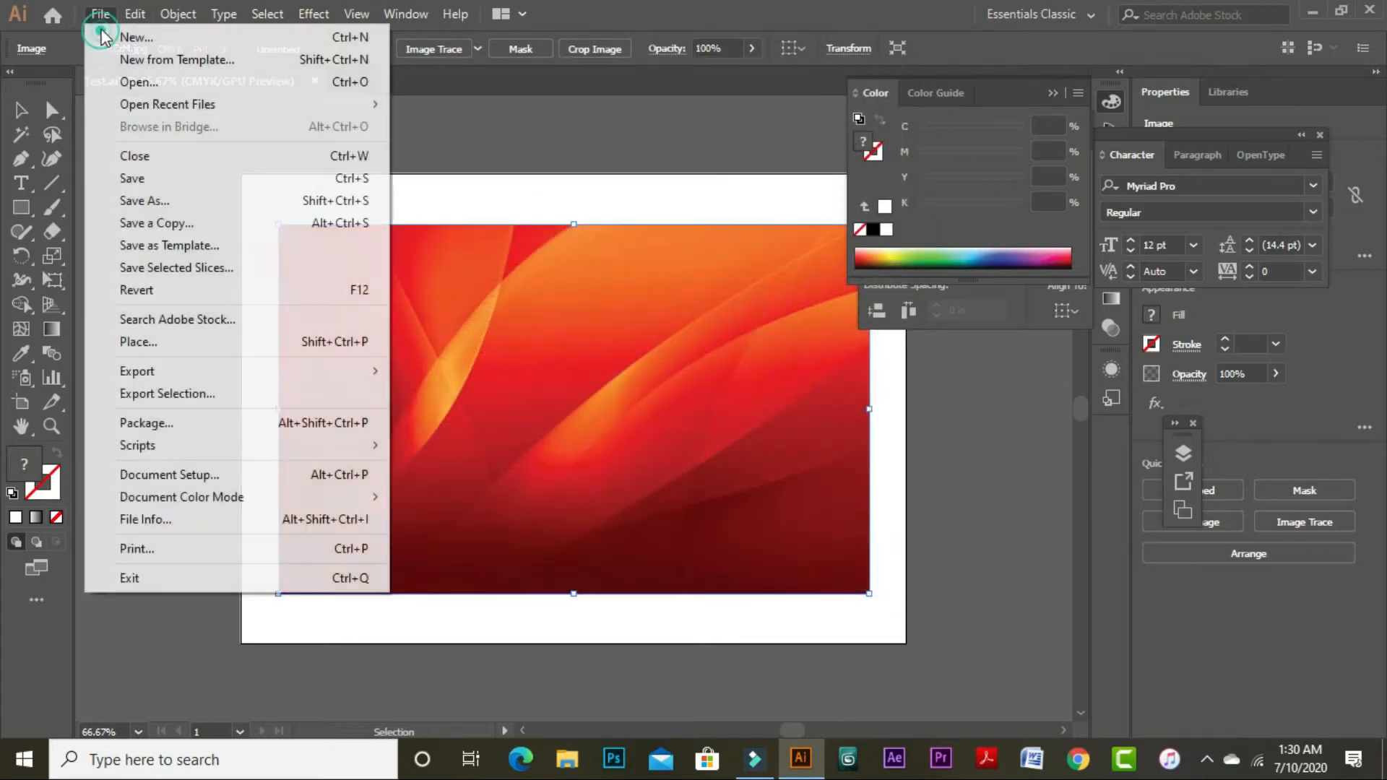
left_click(145, 341)
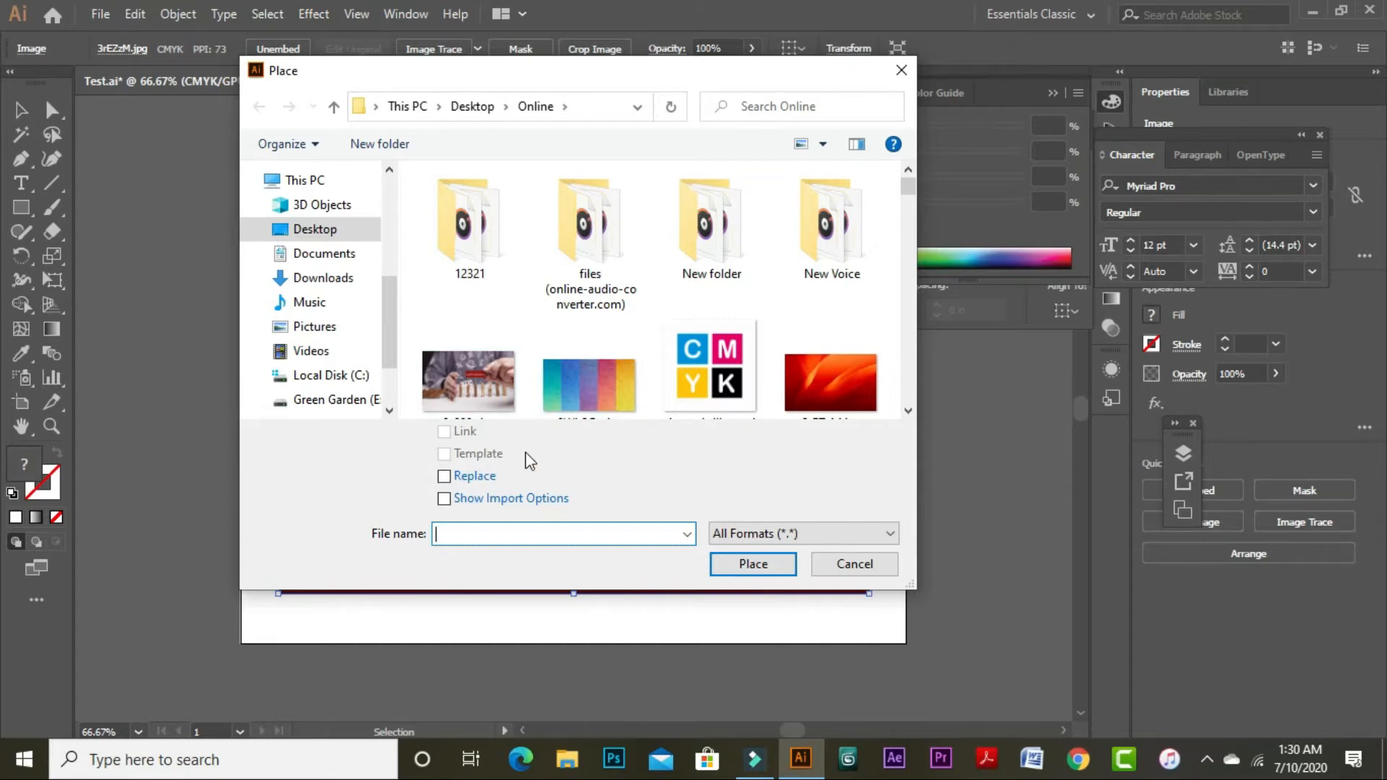
left_click(614, 392)
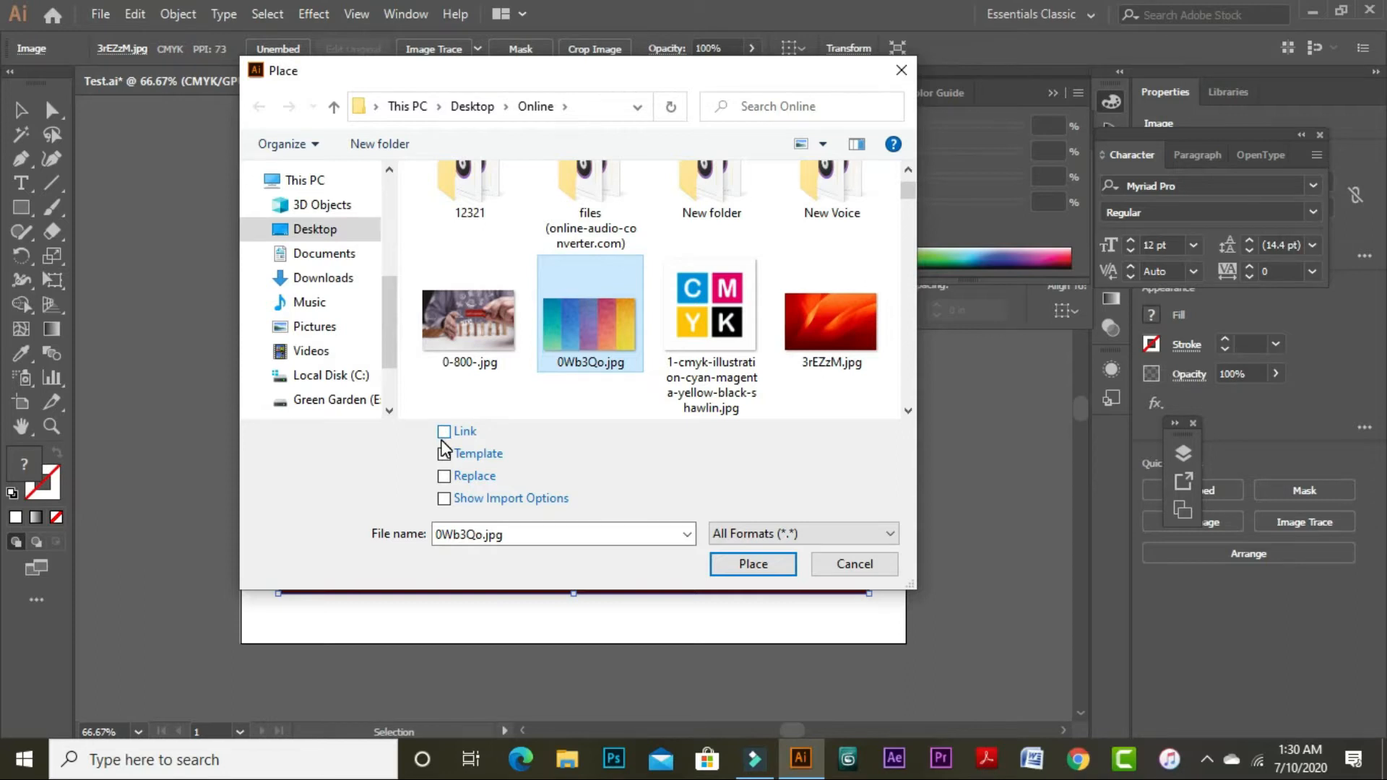
left_click(443, 477)
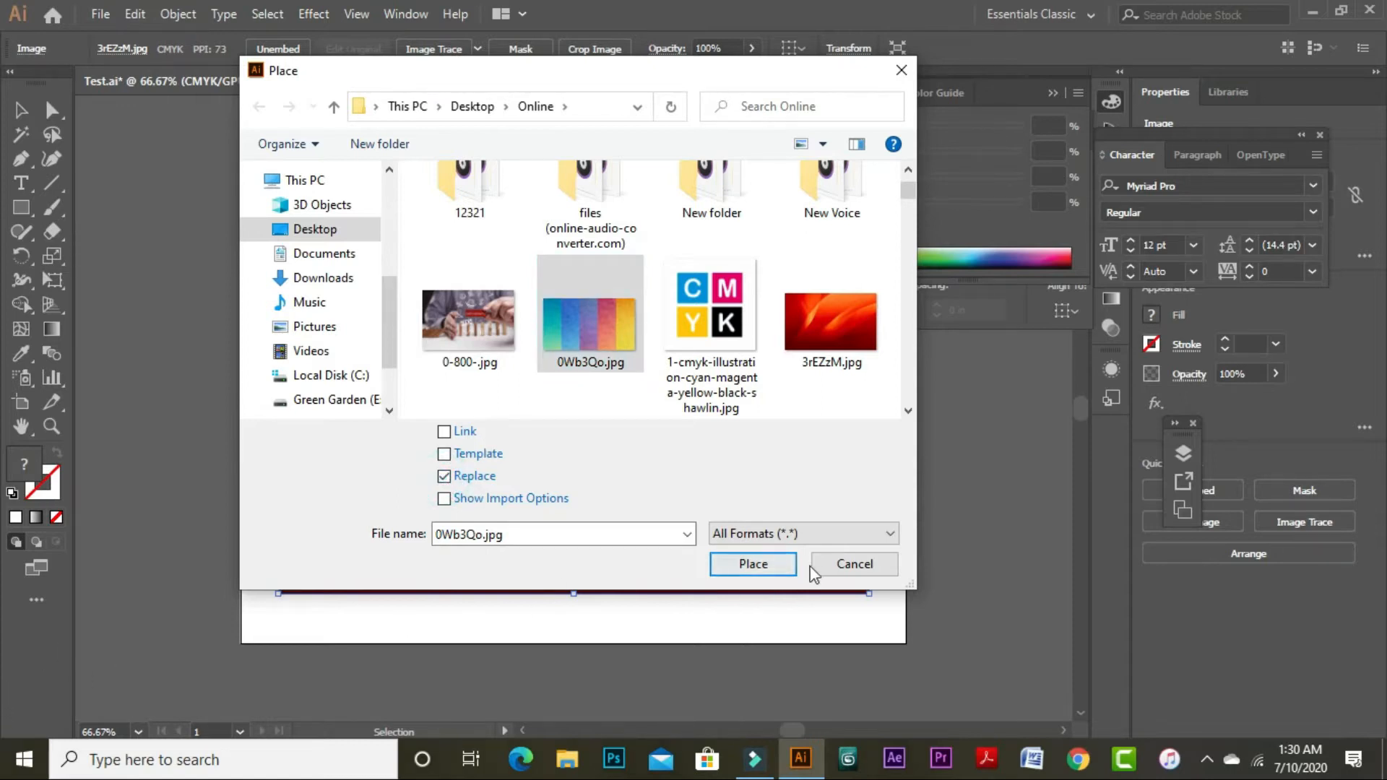
left_click(772, 563)
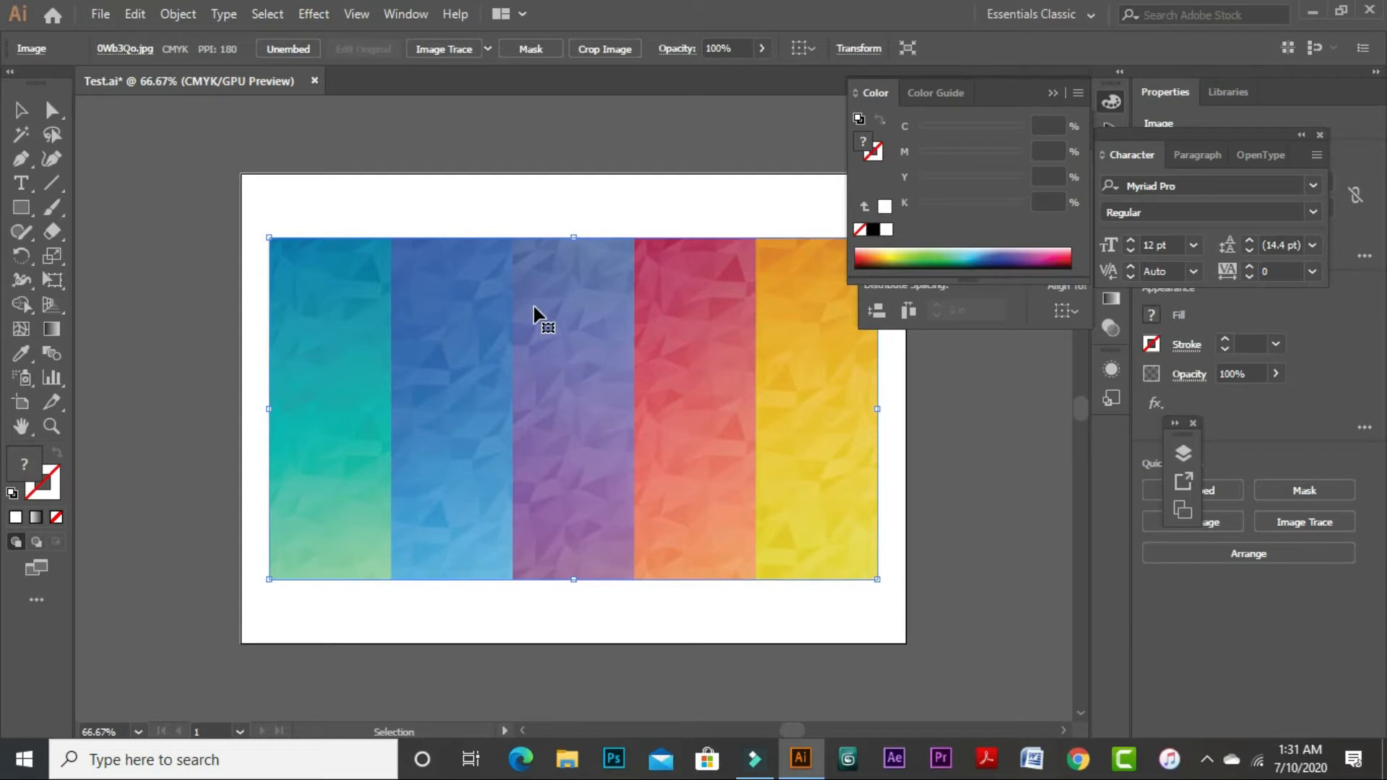
Shrink the striped image proportionally around its centre to about half its size, leaving it selected
key("space")
left_click_drag(761, 360, 661, 387)
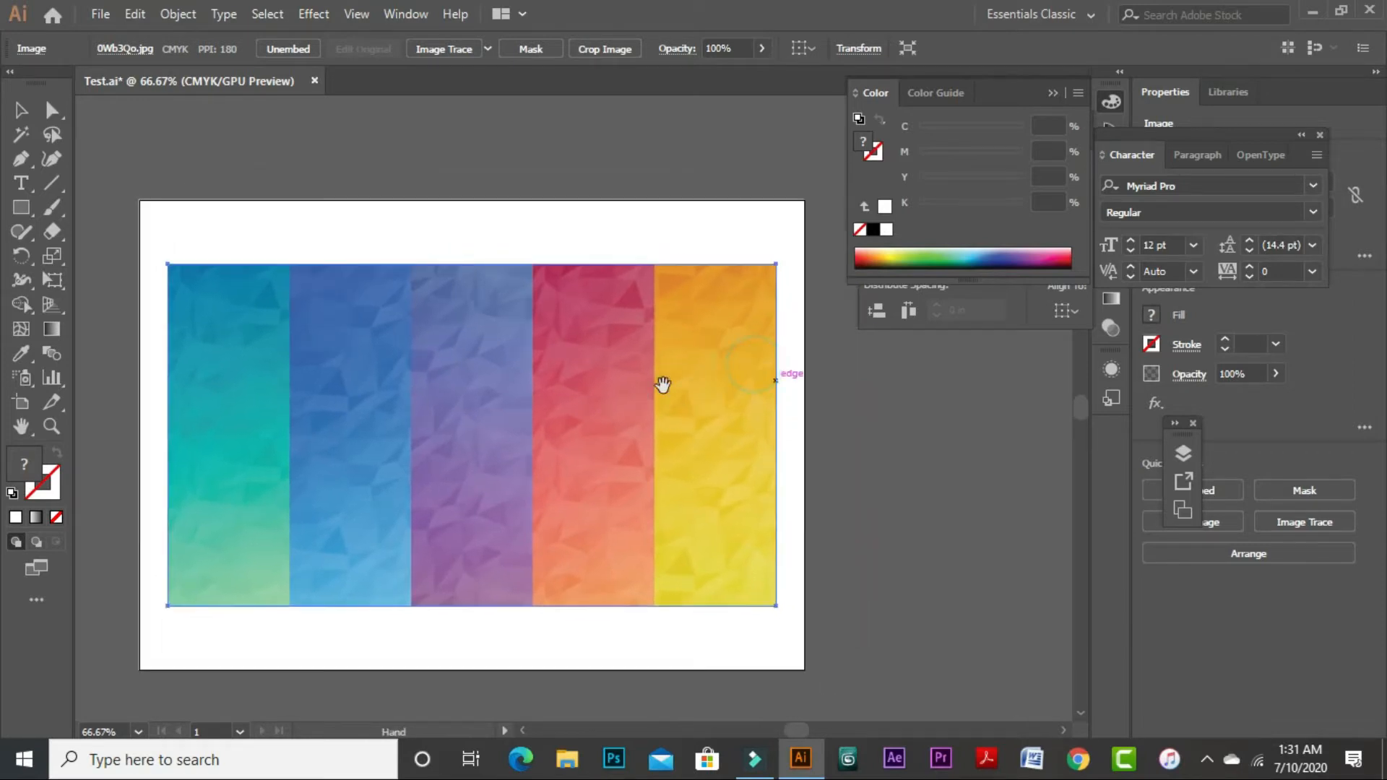
left_click_drag(776, 265, 665, 353)
left_click(727, 384)
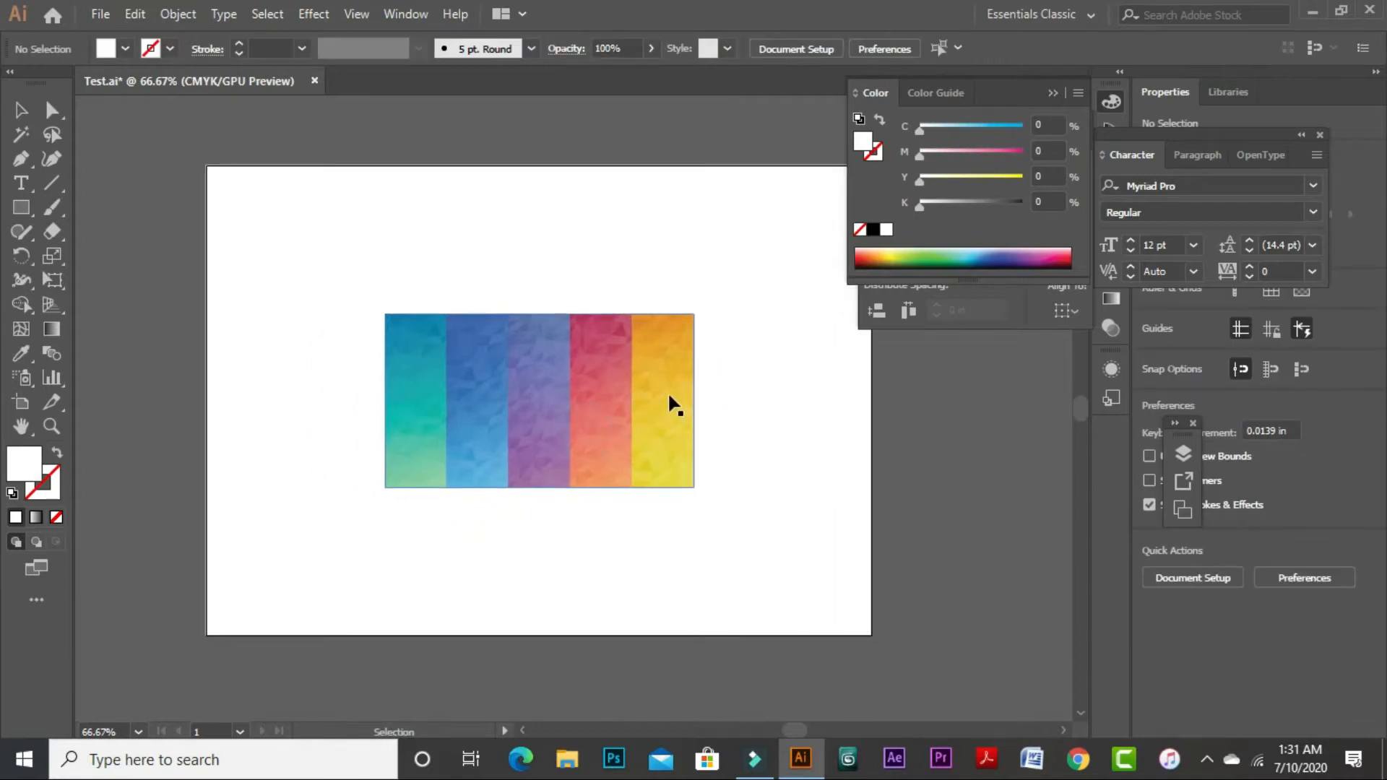
left_click(640, 393)
left_click(831, 414)
left_click(630, 381)
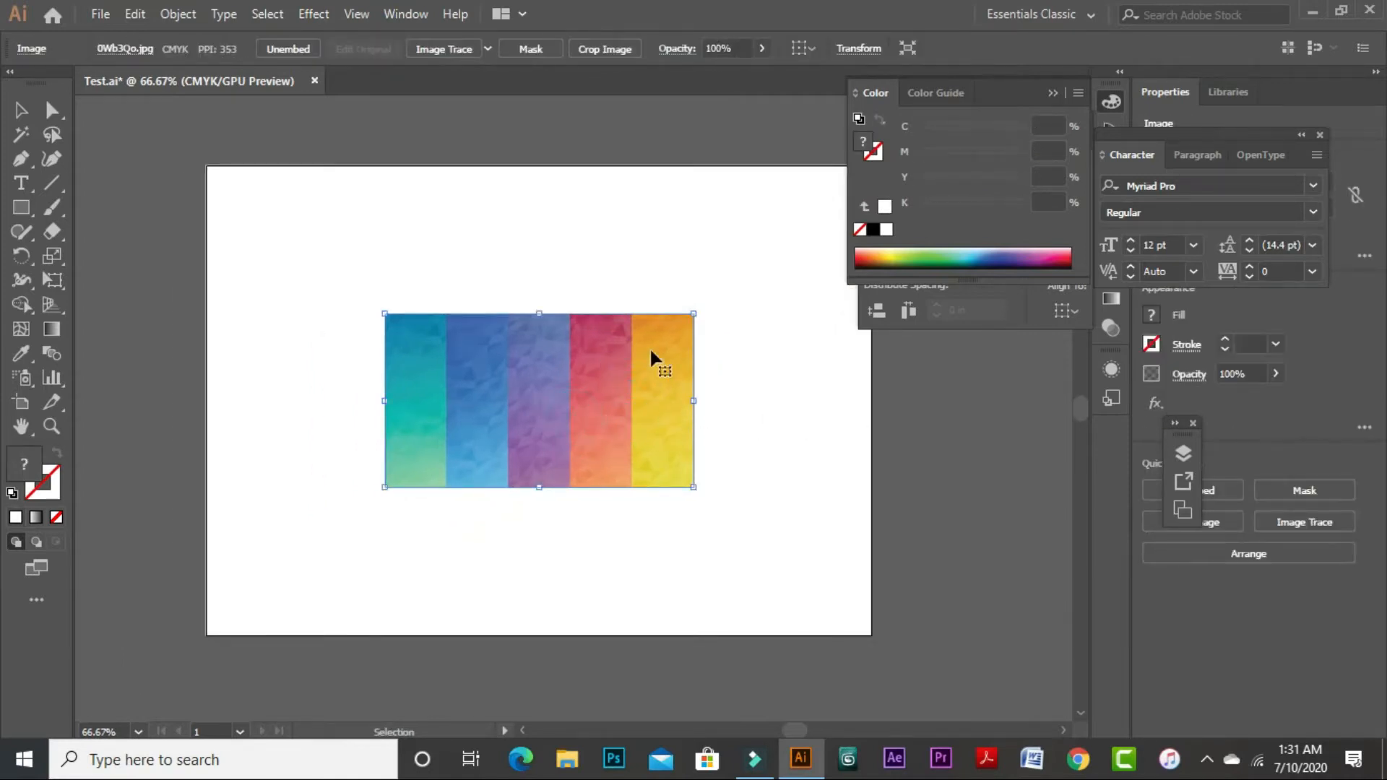
Place 0-800-.jpg as a replacement for the striped image, then deselect it
left_click(101, 14)
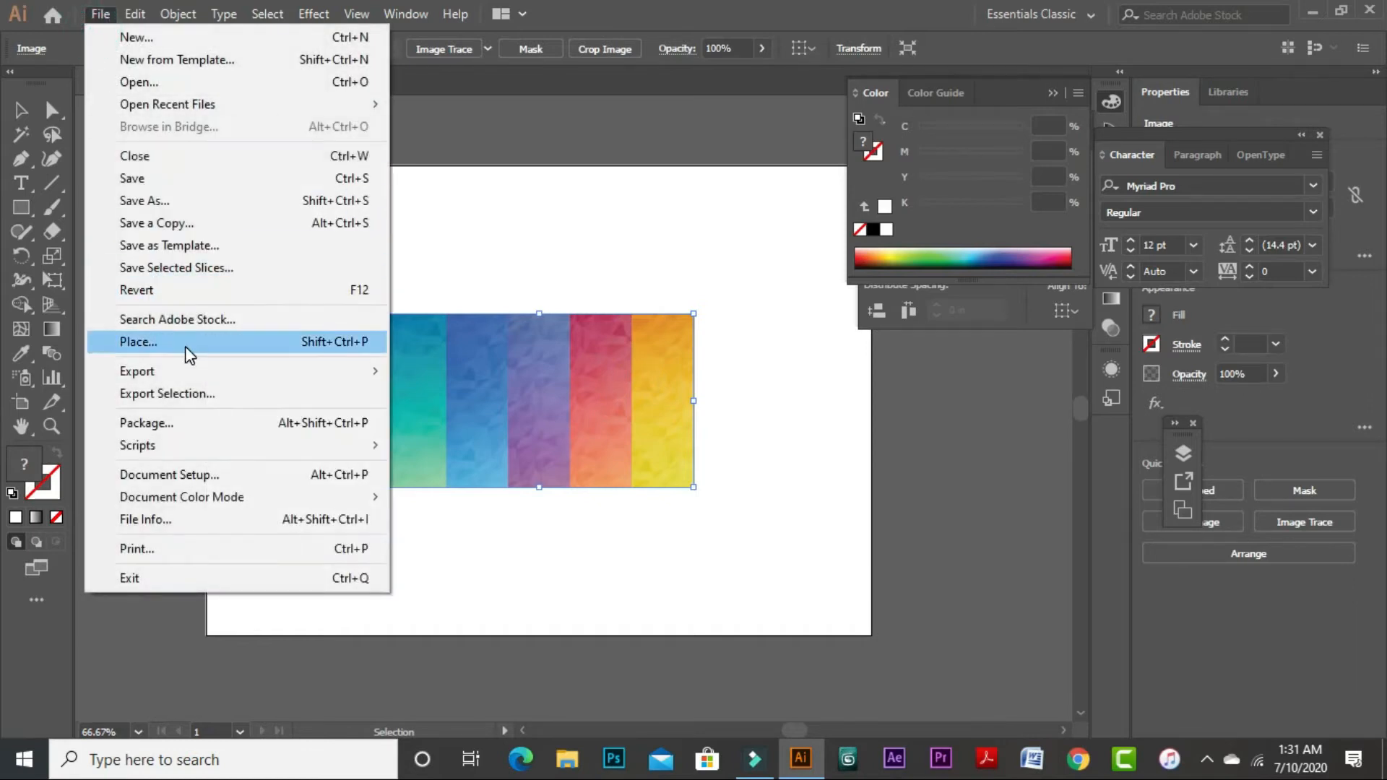
left_click(334, 344)
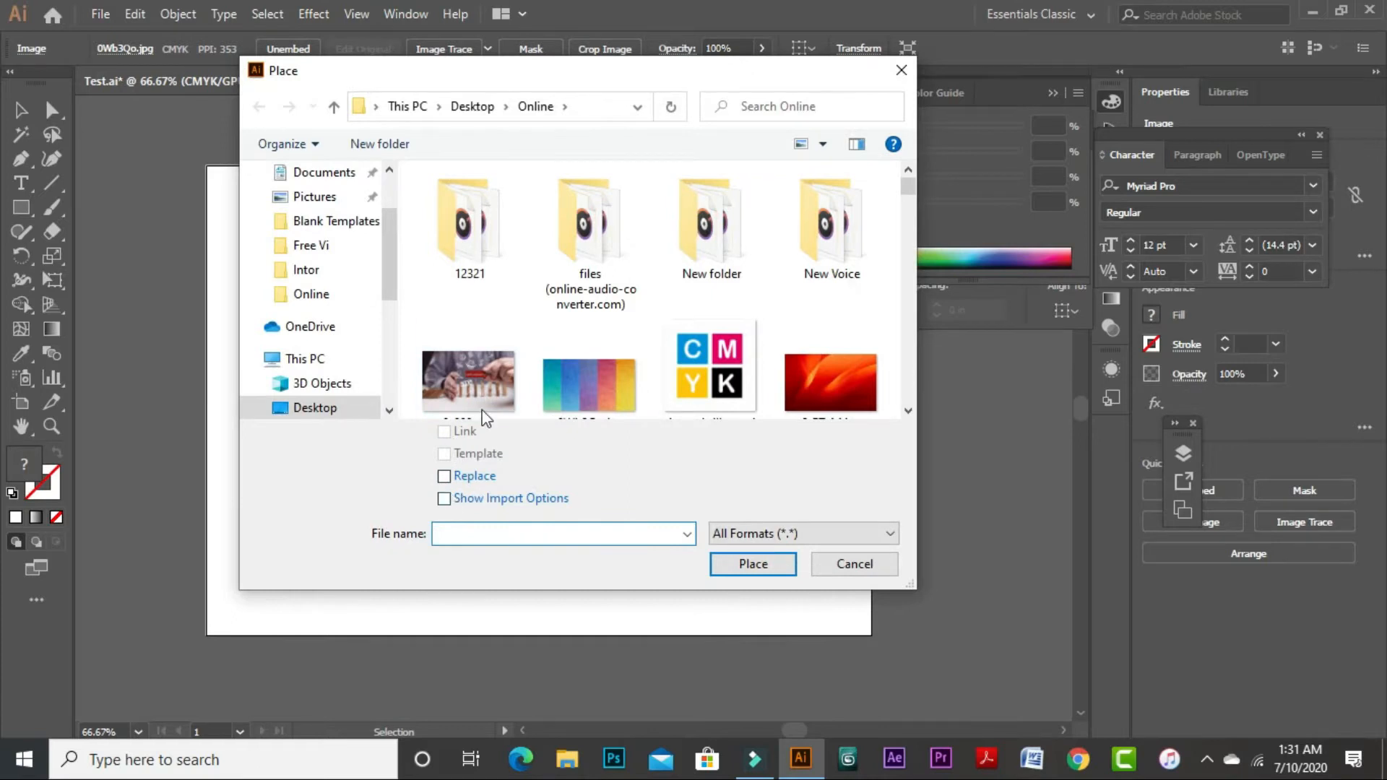
left_click(497, 381)
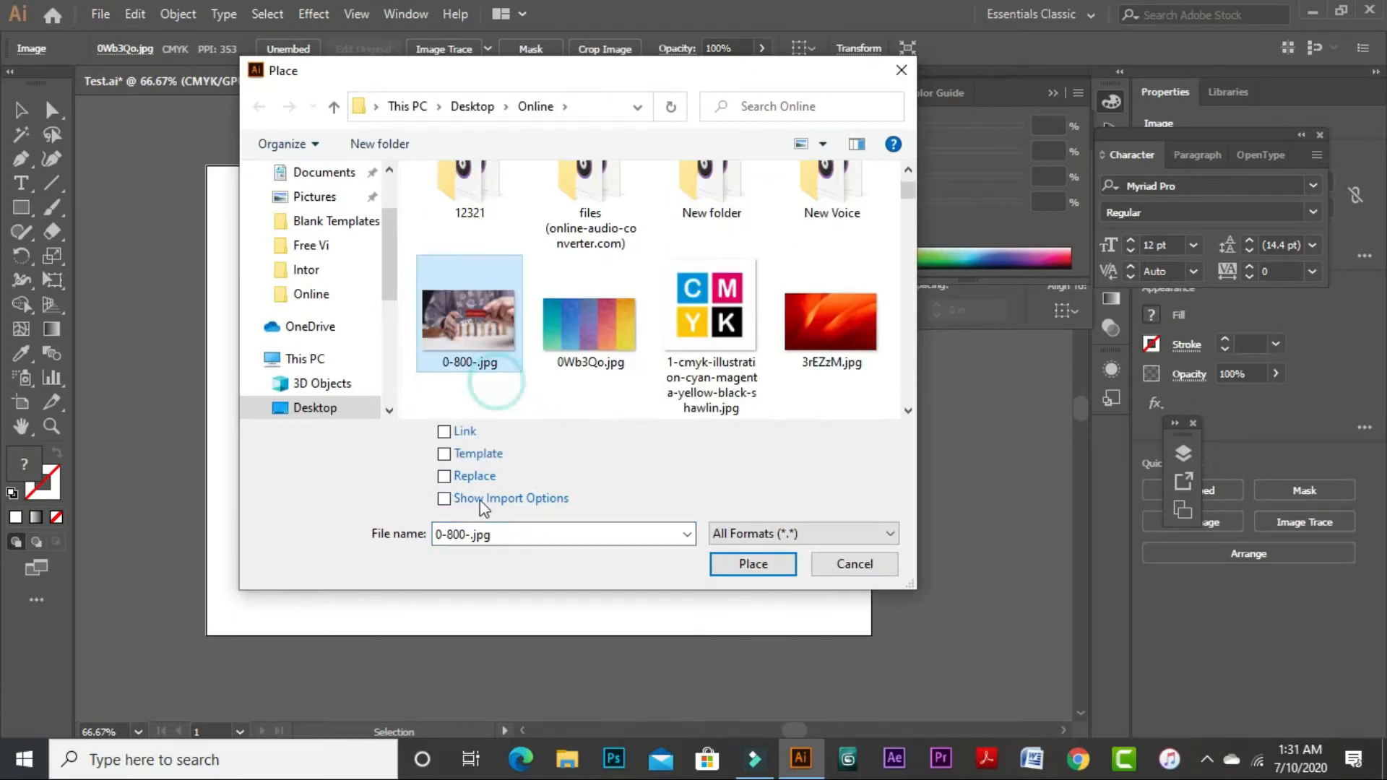
left_click(748, 565)
left_click(744, 487)
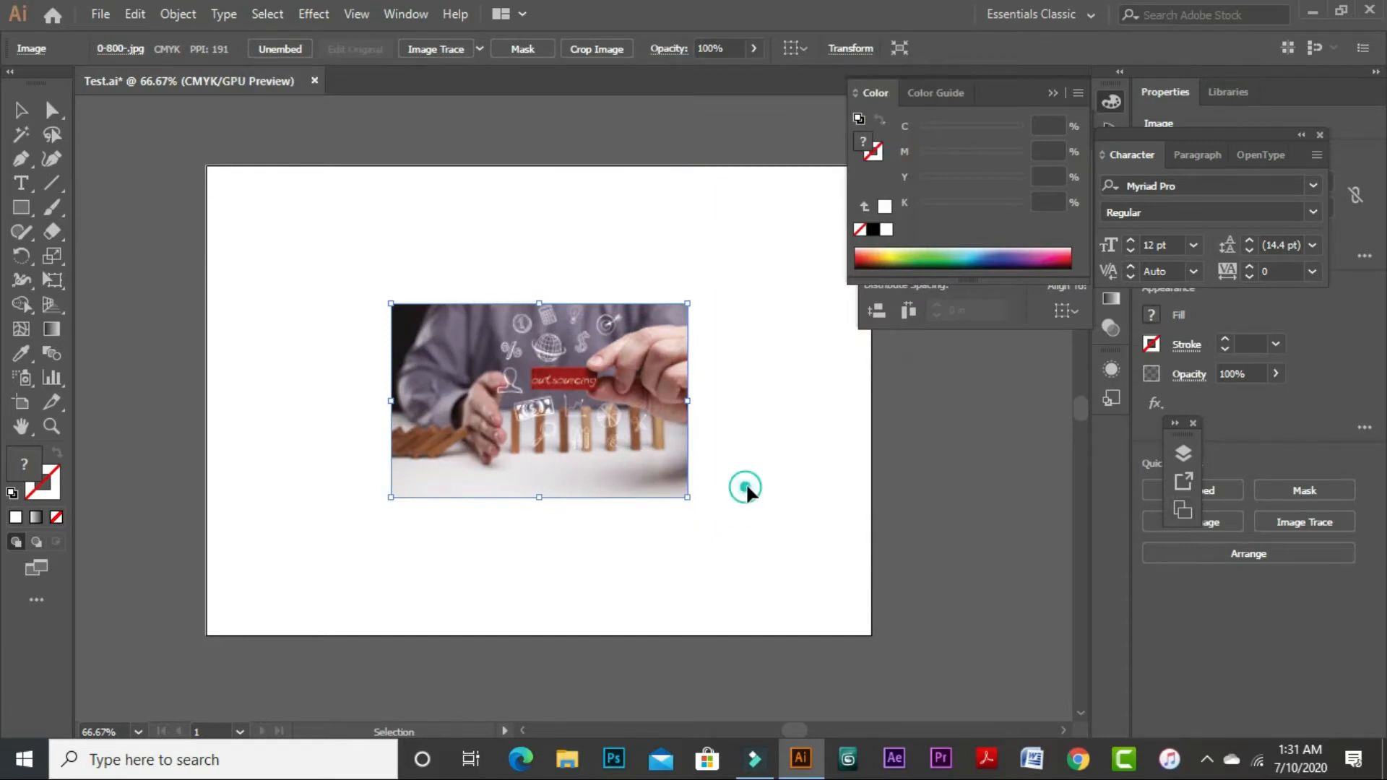
left_click(392, 366)
left_click(747, 339)
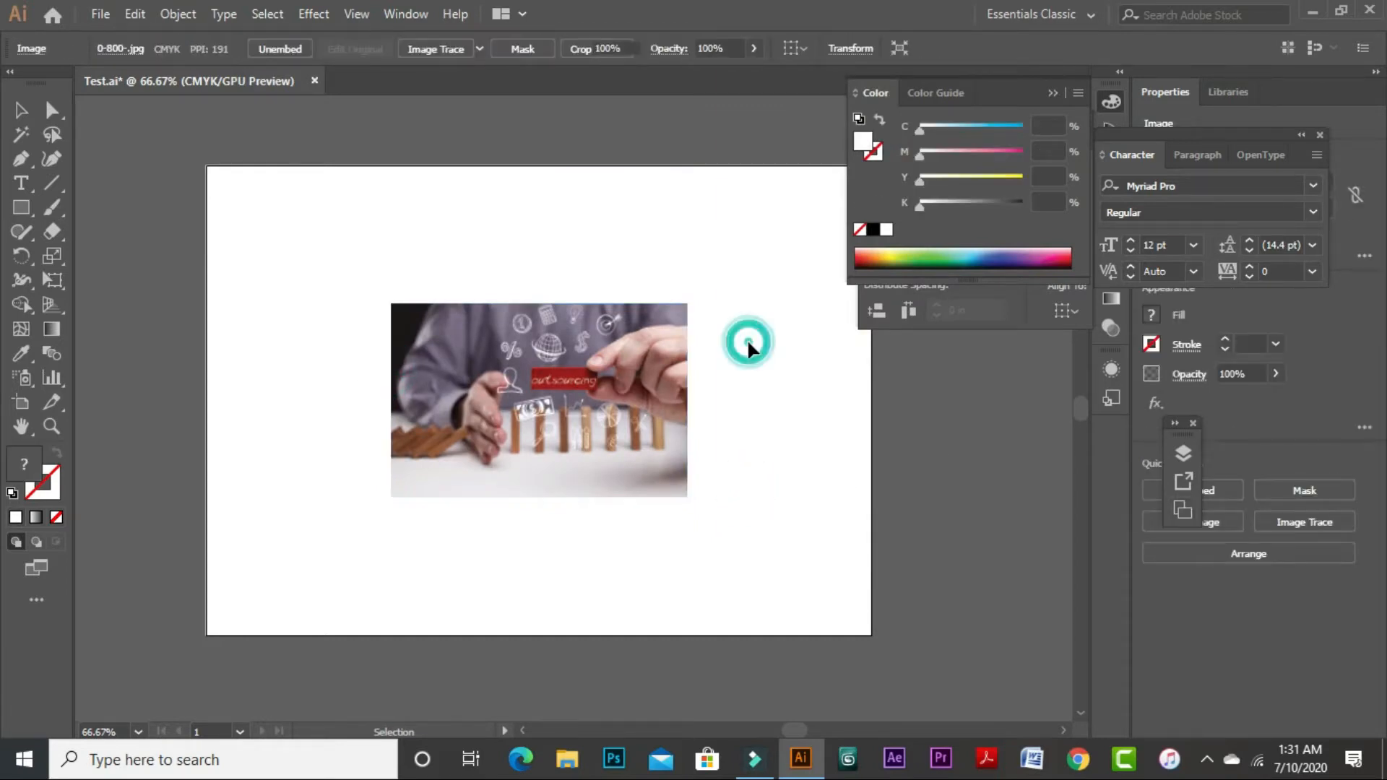
Open 0-800-.jpg and compare its RGB image with the CMYK copy in Test.ai, closing the file when done
key("ctrl+o")
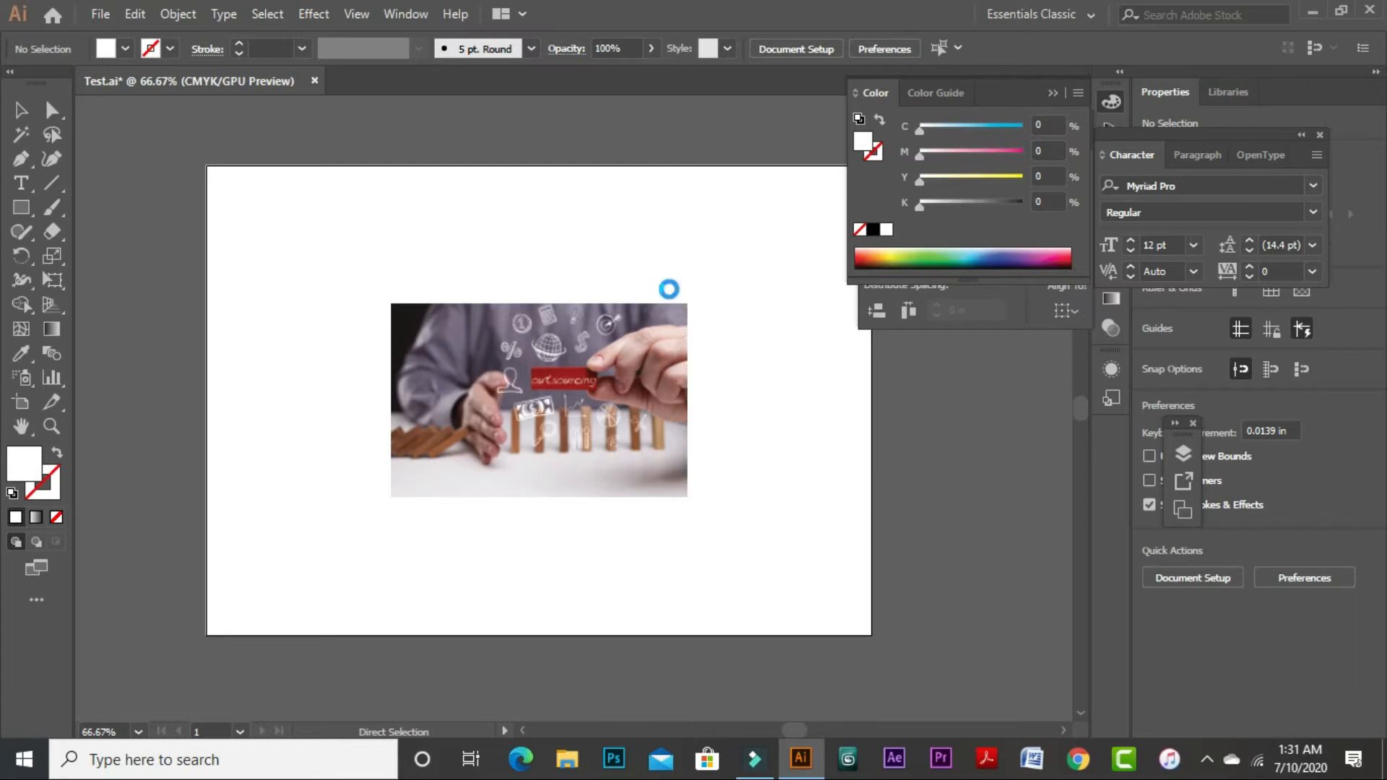
left_click(835, 366)
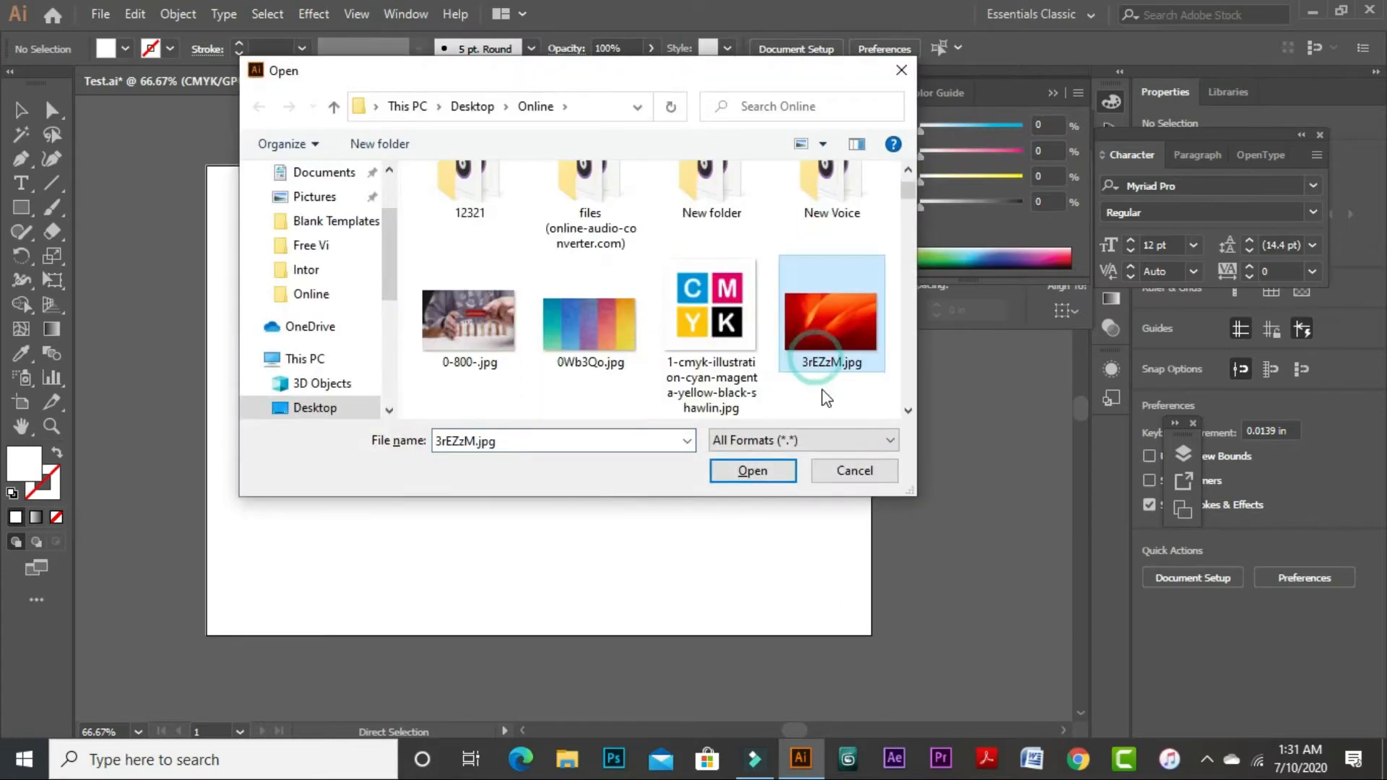
left_click(502, 319)
key("Return")
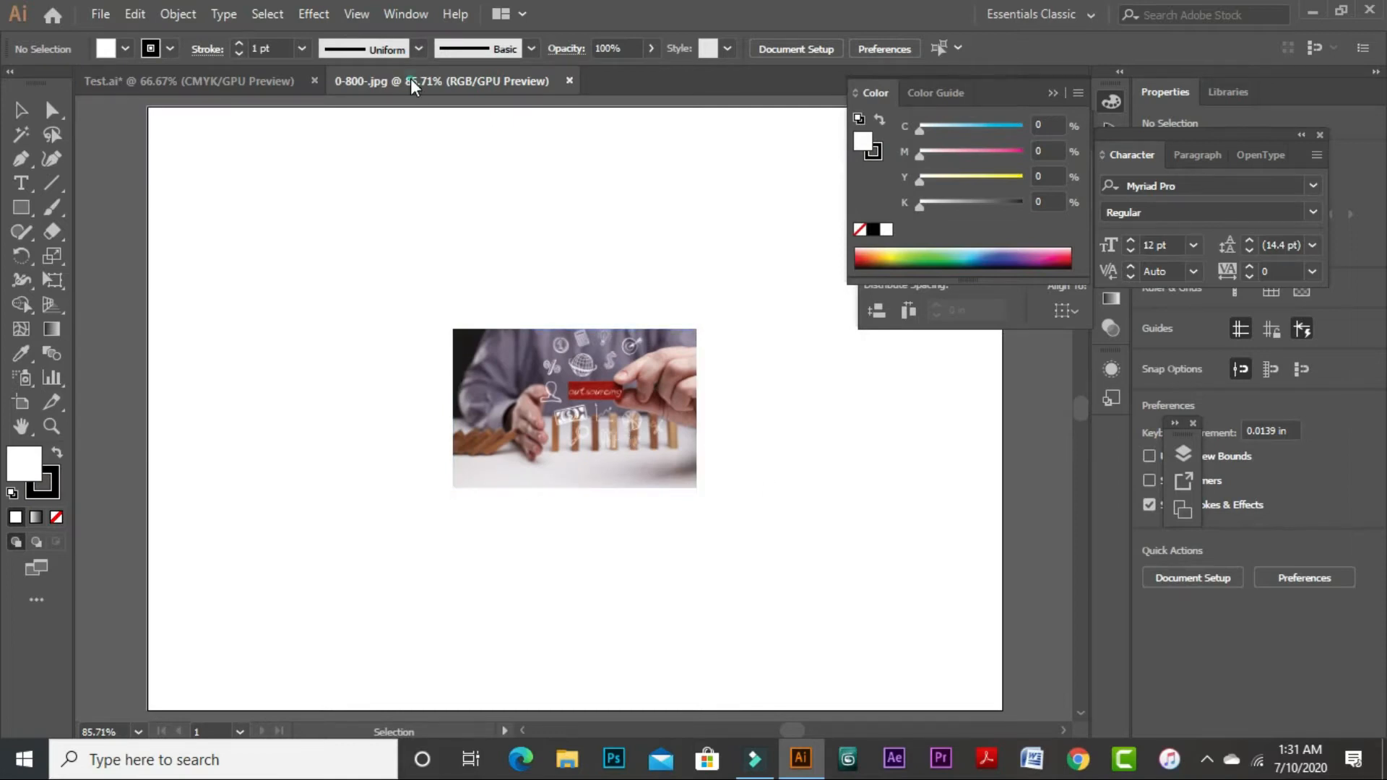
left_click(630, 363)
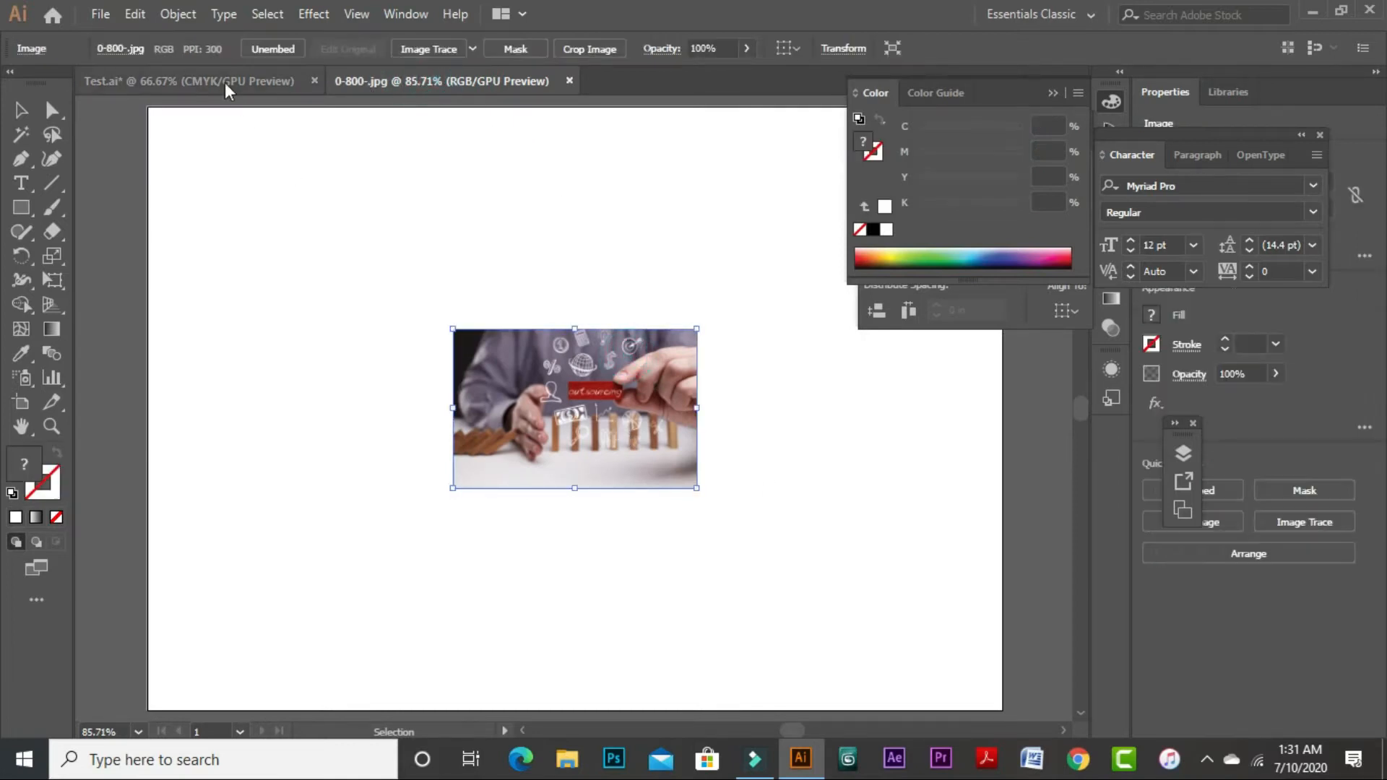
left_click(222, 79)
left_click(598, 324)
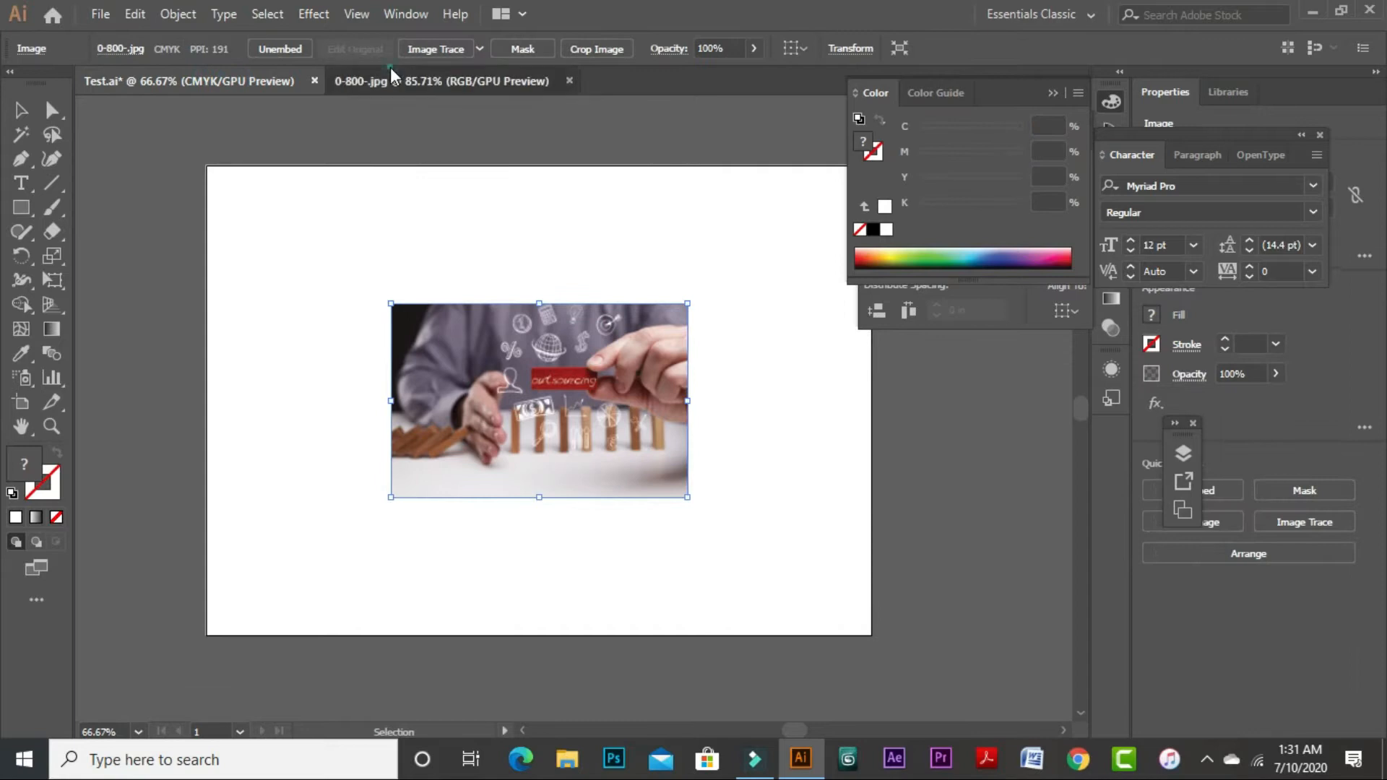
left_click(391, 78)
left_click(497, 76)
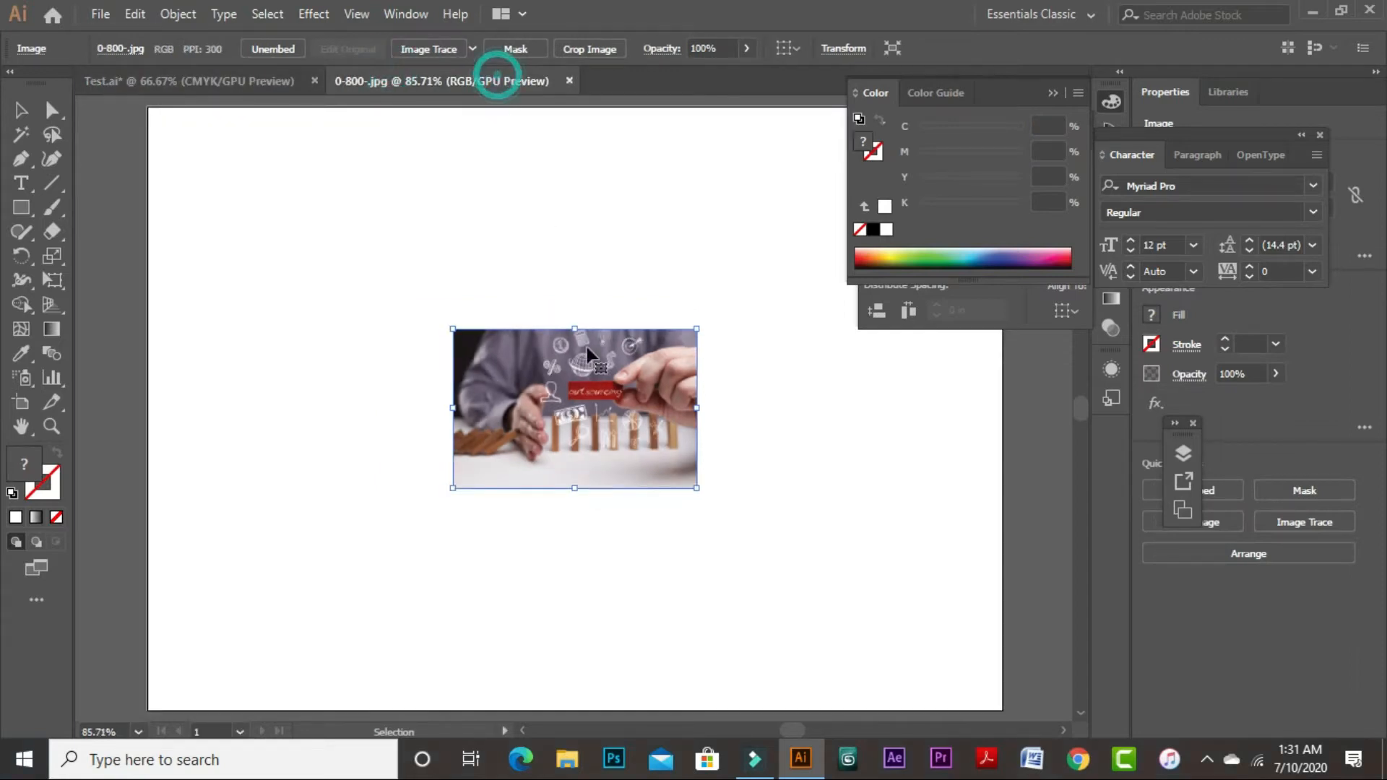
left_click(572, 81)
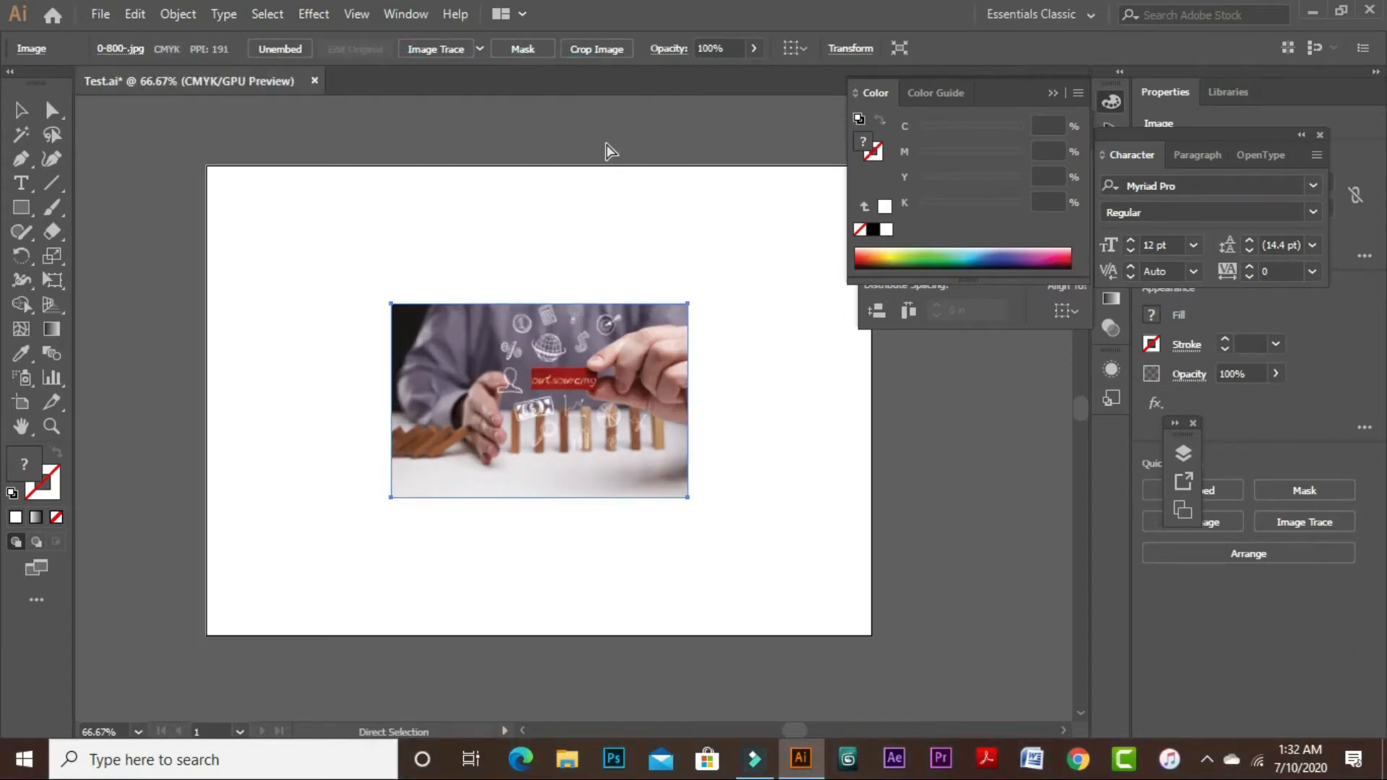
Open 3rEZzM.jpg, cut the red image out of it, and close that file without saving
key("ctrl+o")
left_click(813, 367)
left_click(749, 470)
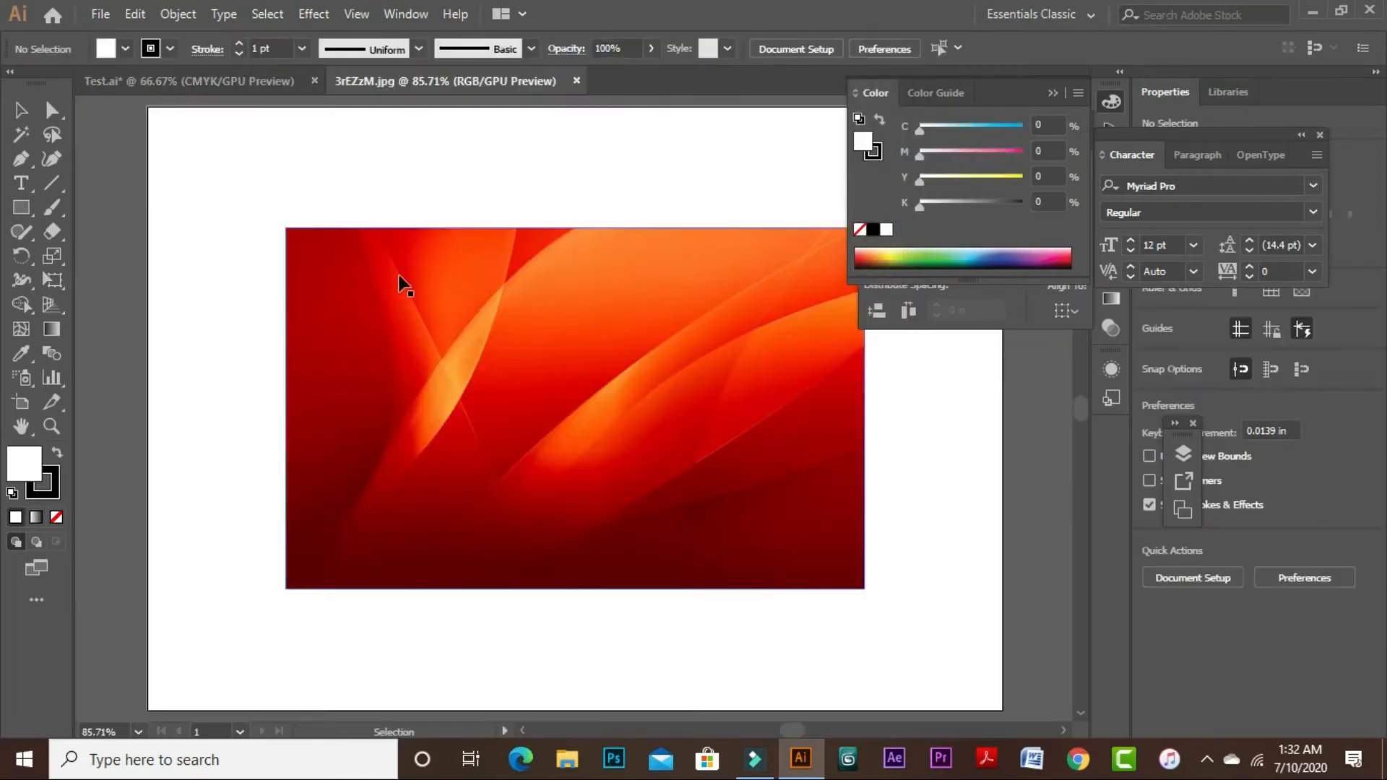
left_click(449, 287)
key("a")
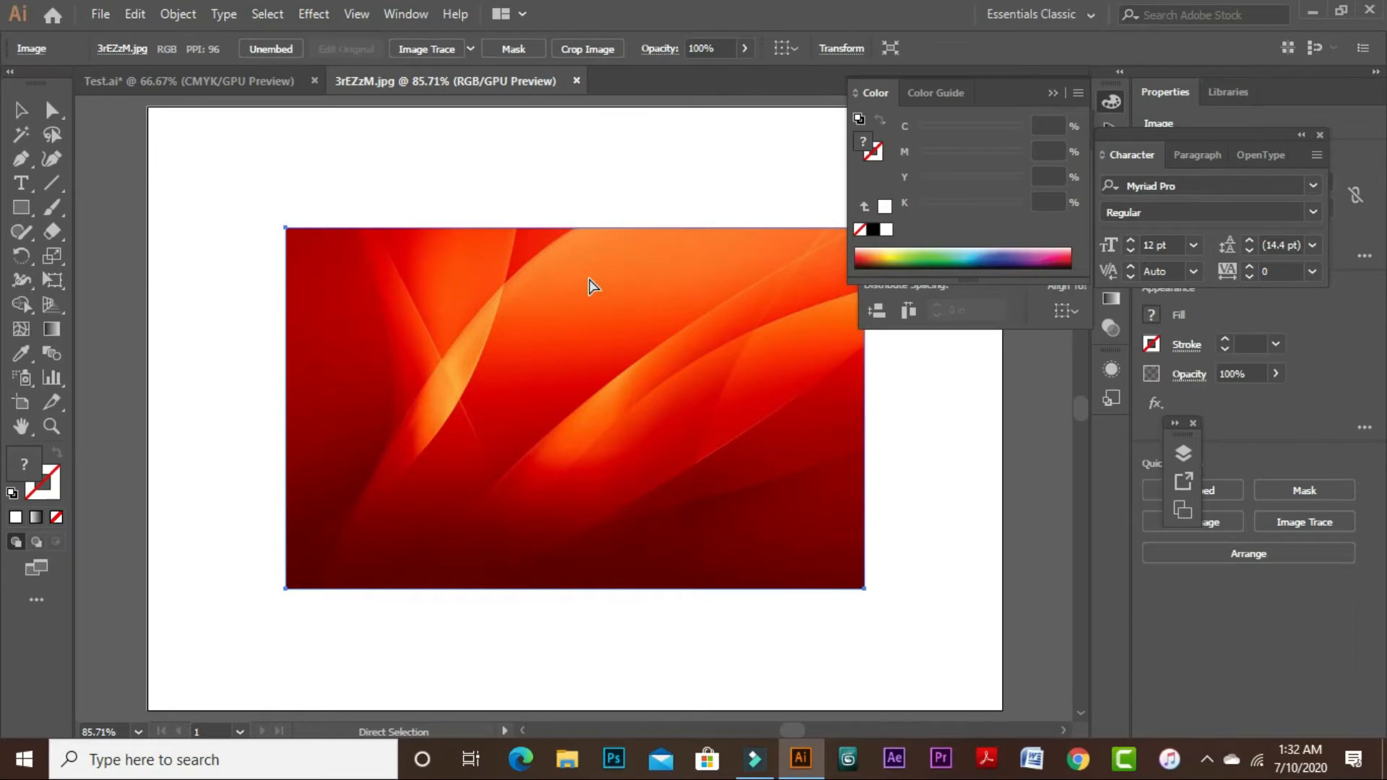
key("Delete")
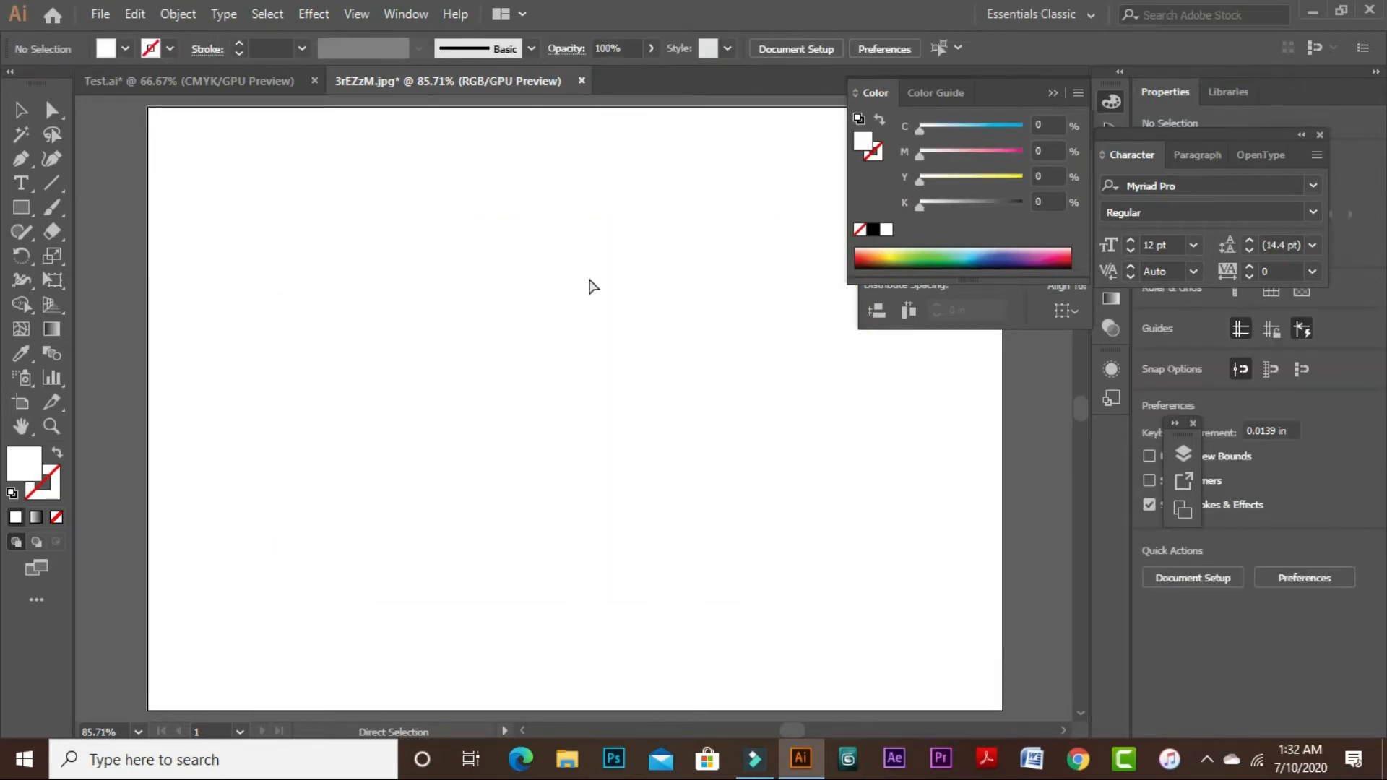
key("ctrl+w")
left_click(797, 402)
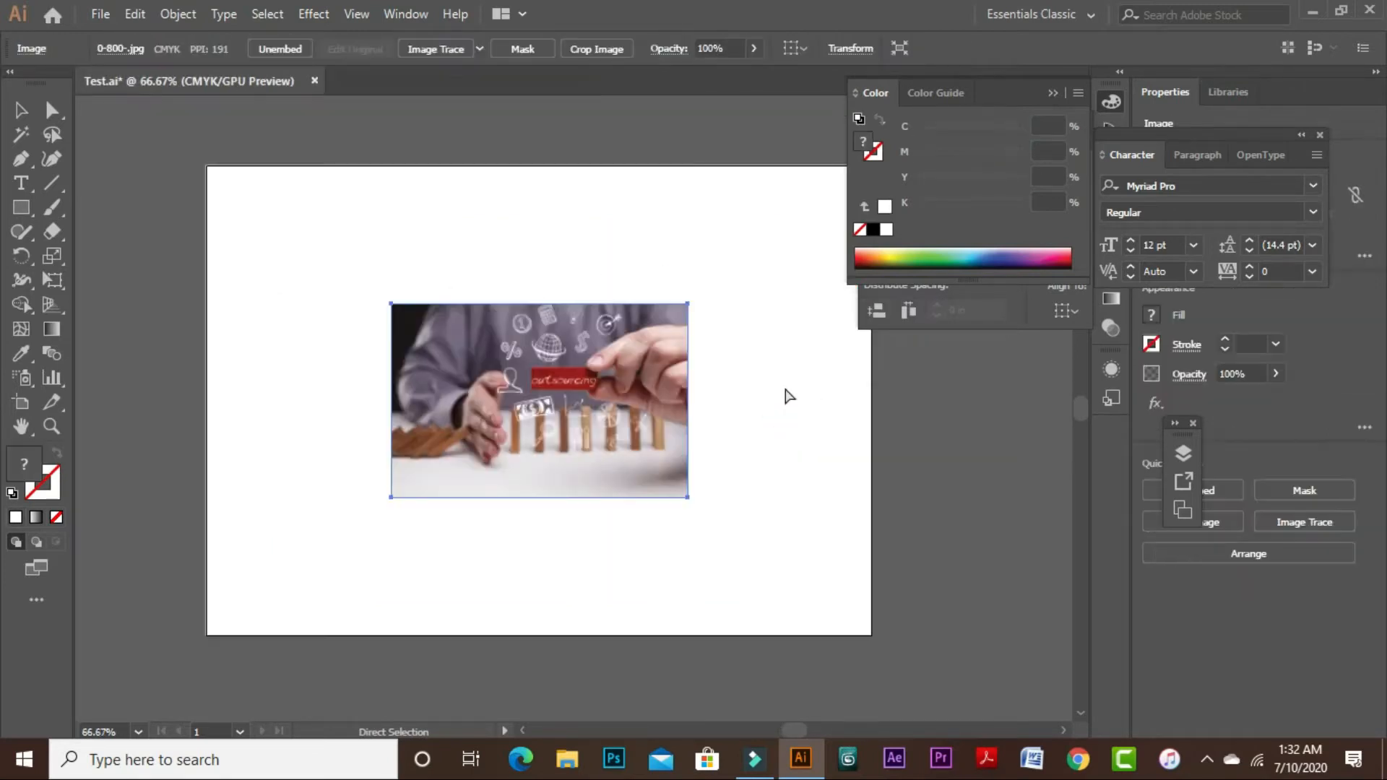
Try covering the outsourcing image in Test.ai with a pasted, scaled-down copy of the red image, and delete that copy
key("ctrl+v")
left_click_drag(798, 268, 693, 492)
left_click(952, 494)
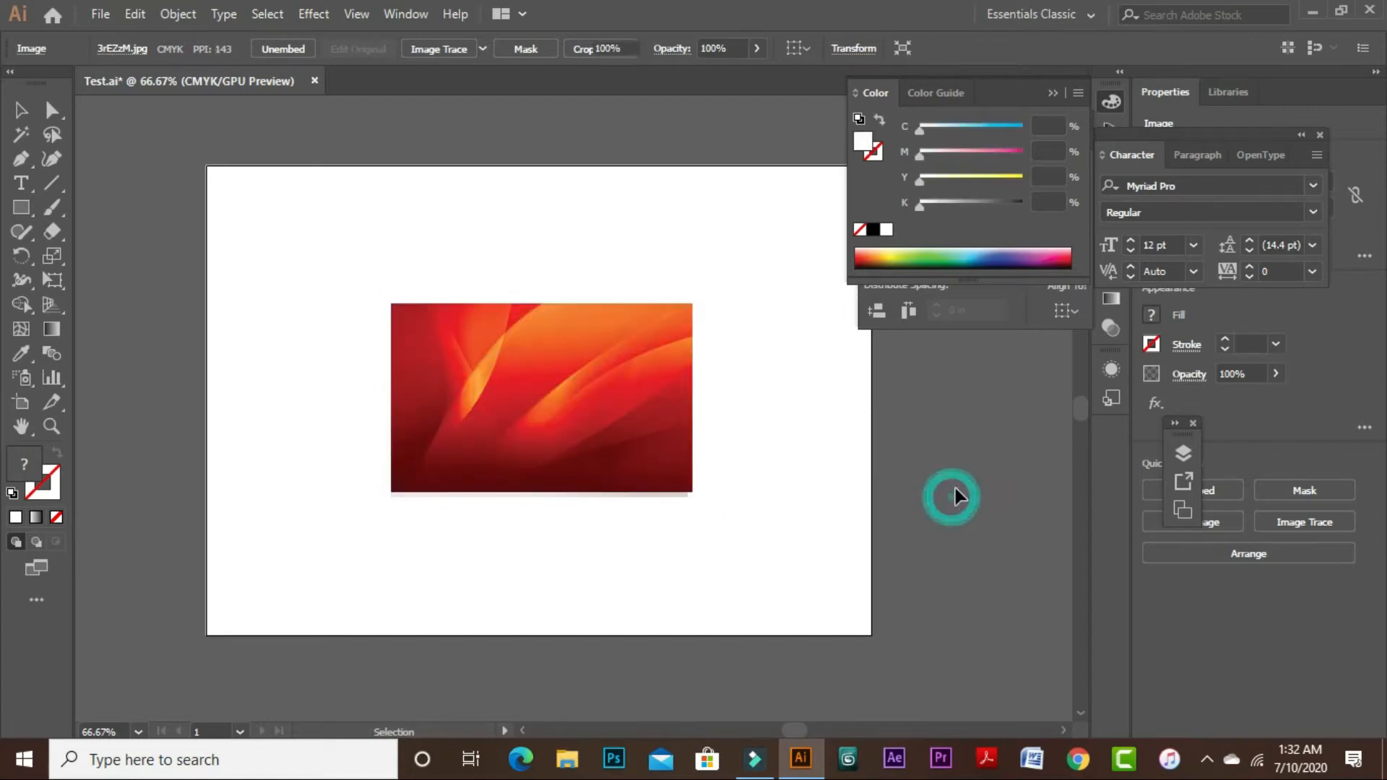
left_click(536, 382)
key("Delete")
Enlarge the outsourcing image proportionally around its centre until it extends past all edges of the artboard
left_click(544, 403)
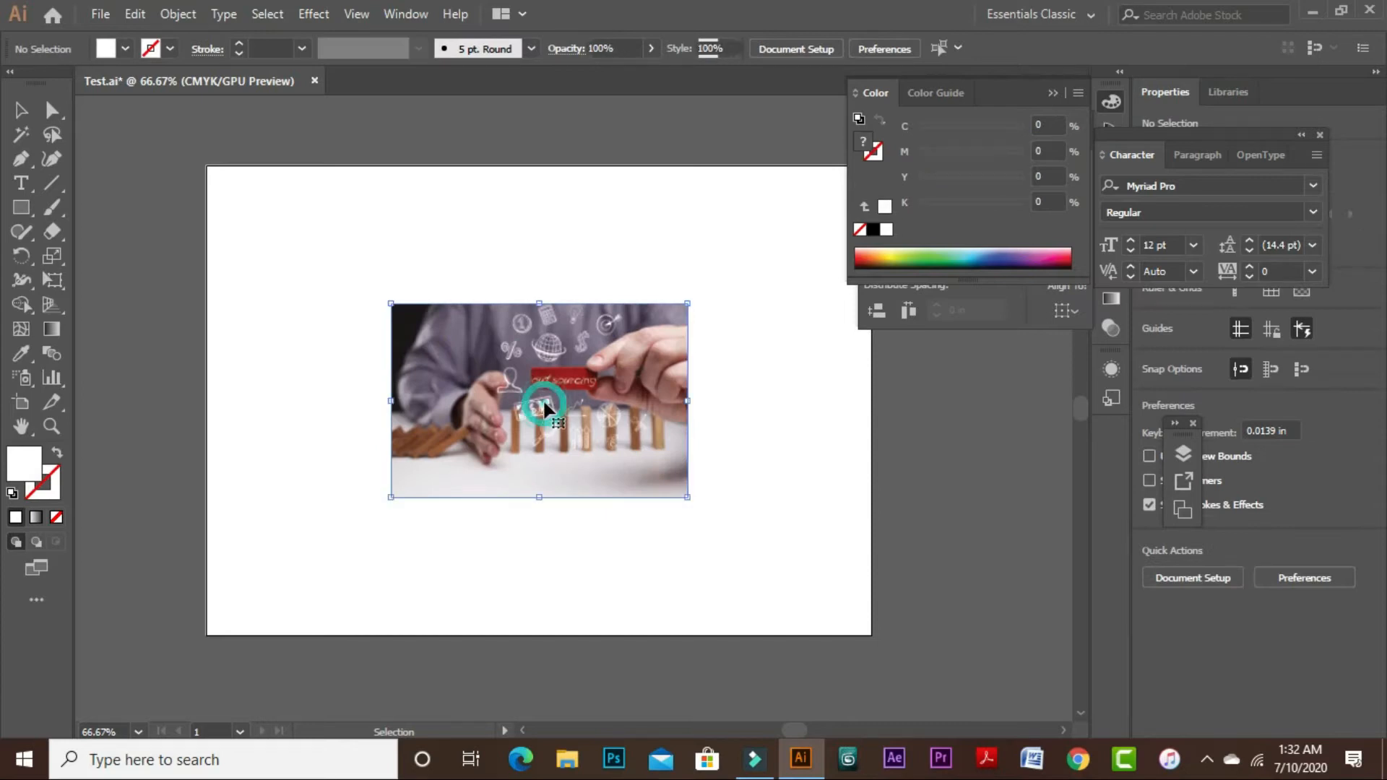
left_click_drag(695, 309, 877, 290)
key("ctrl+minus")
key("ctrl+minus")
key("ctrl+minus")
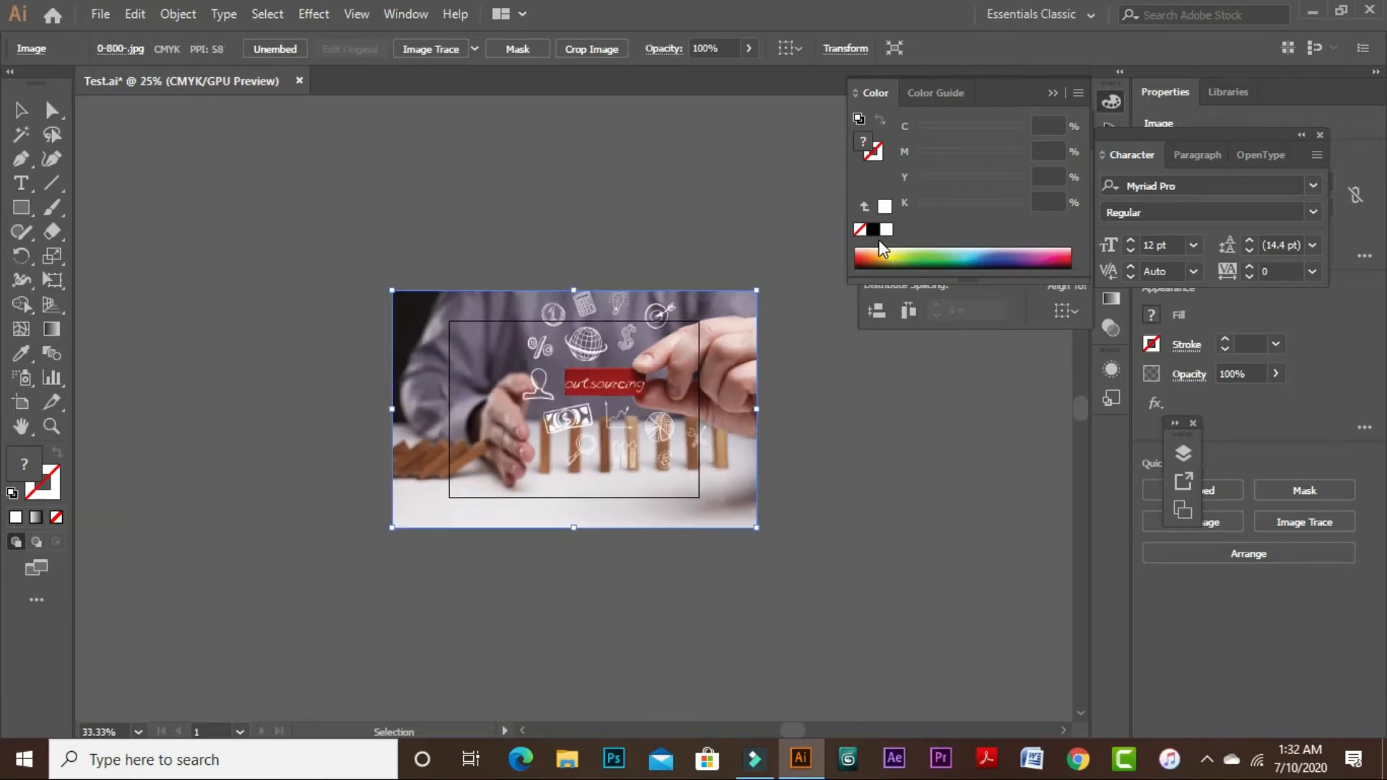
Place 3rEZzM.jpg with the Replace option so it takes the place of the enlarged outsourcing image
left_click(99, 14)
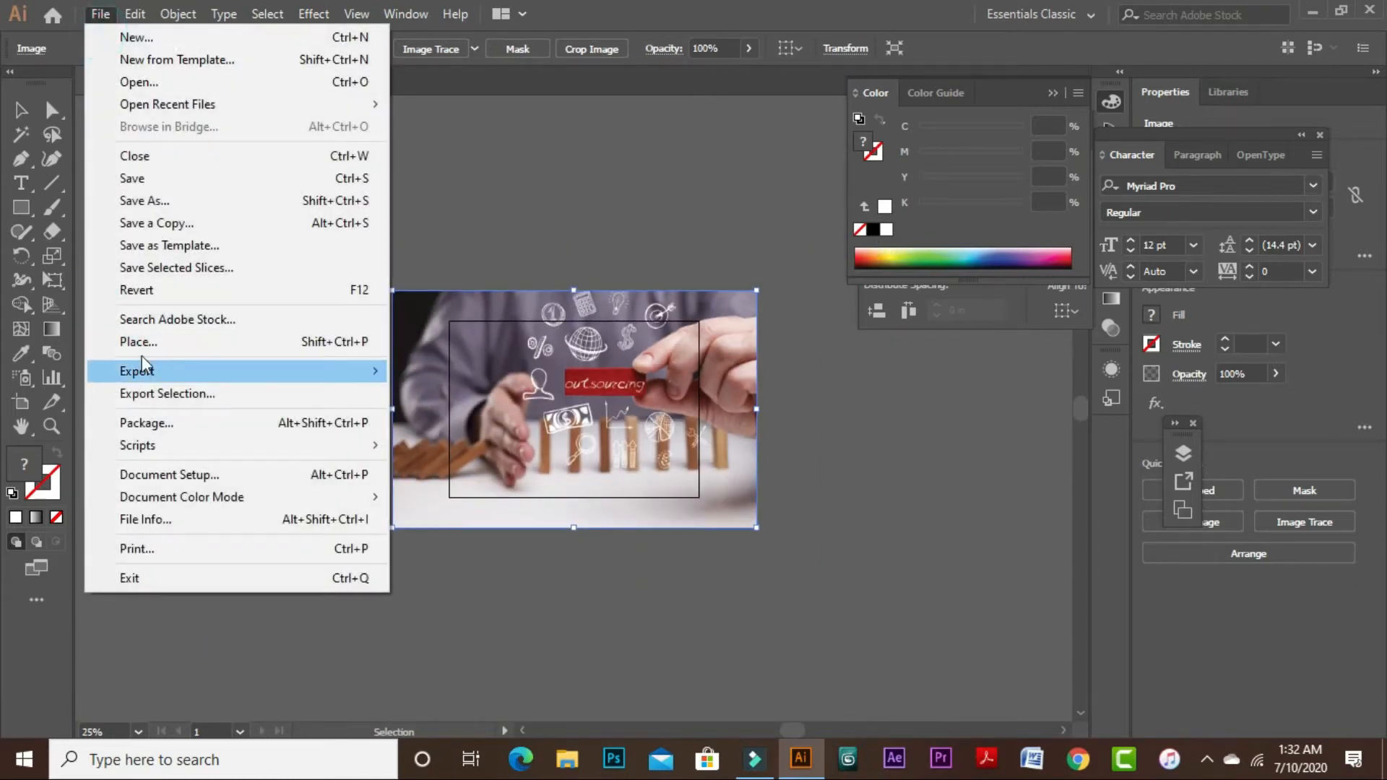
left_click(205, 343)
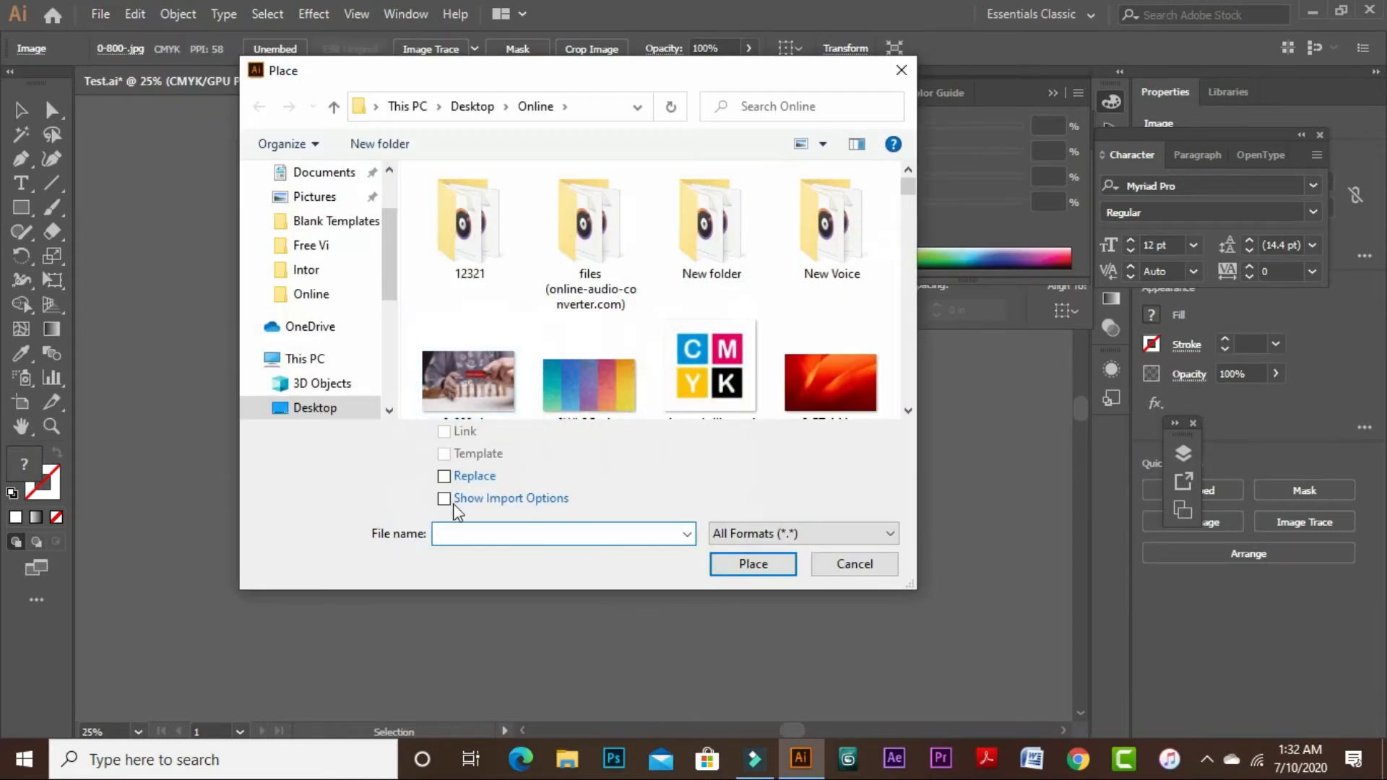
left_click(444, 476)
left_click(823, 383)
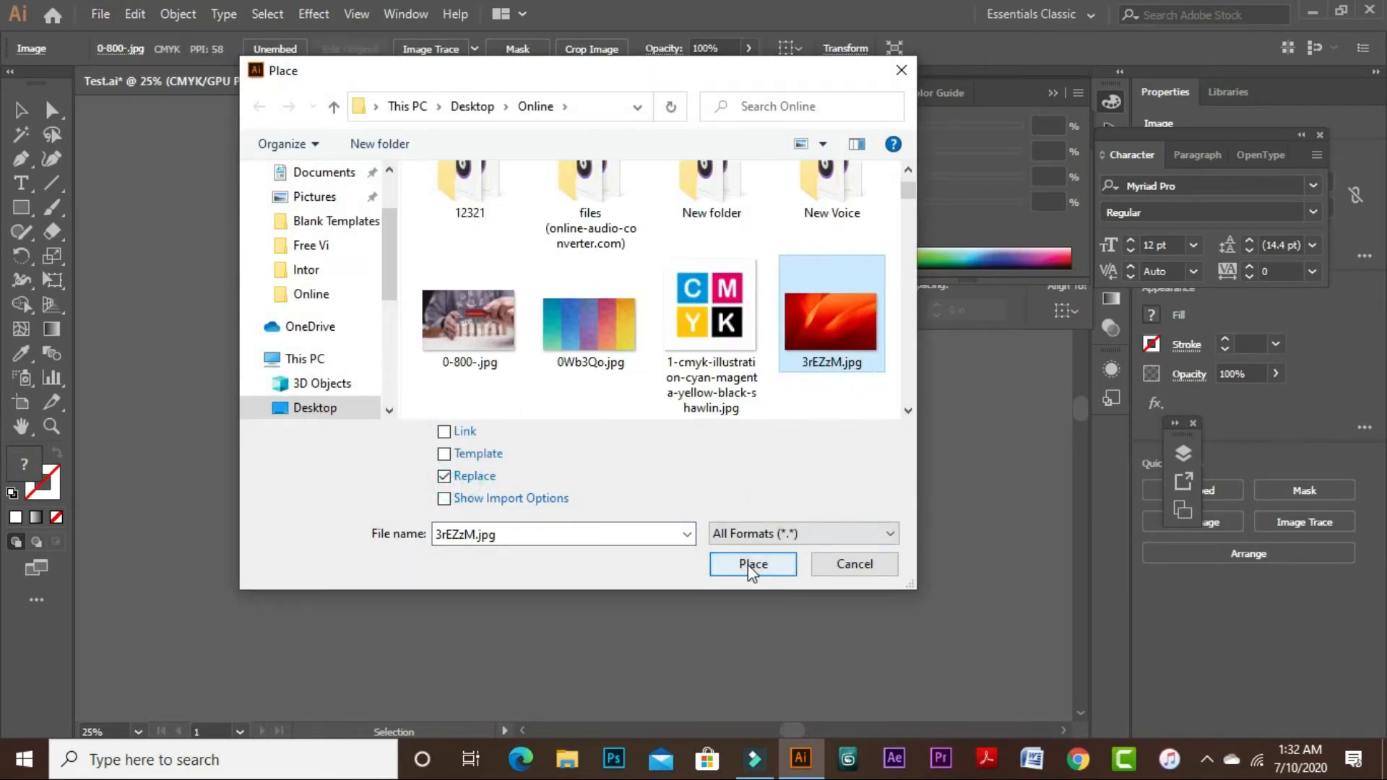
left_click(753, 565)
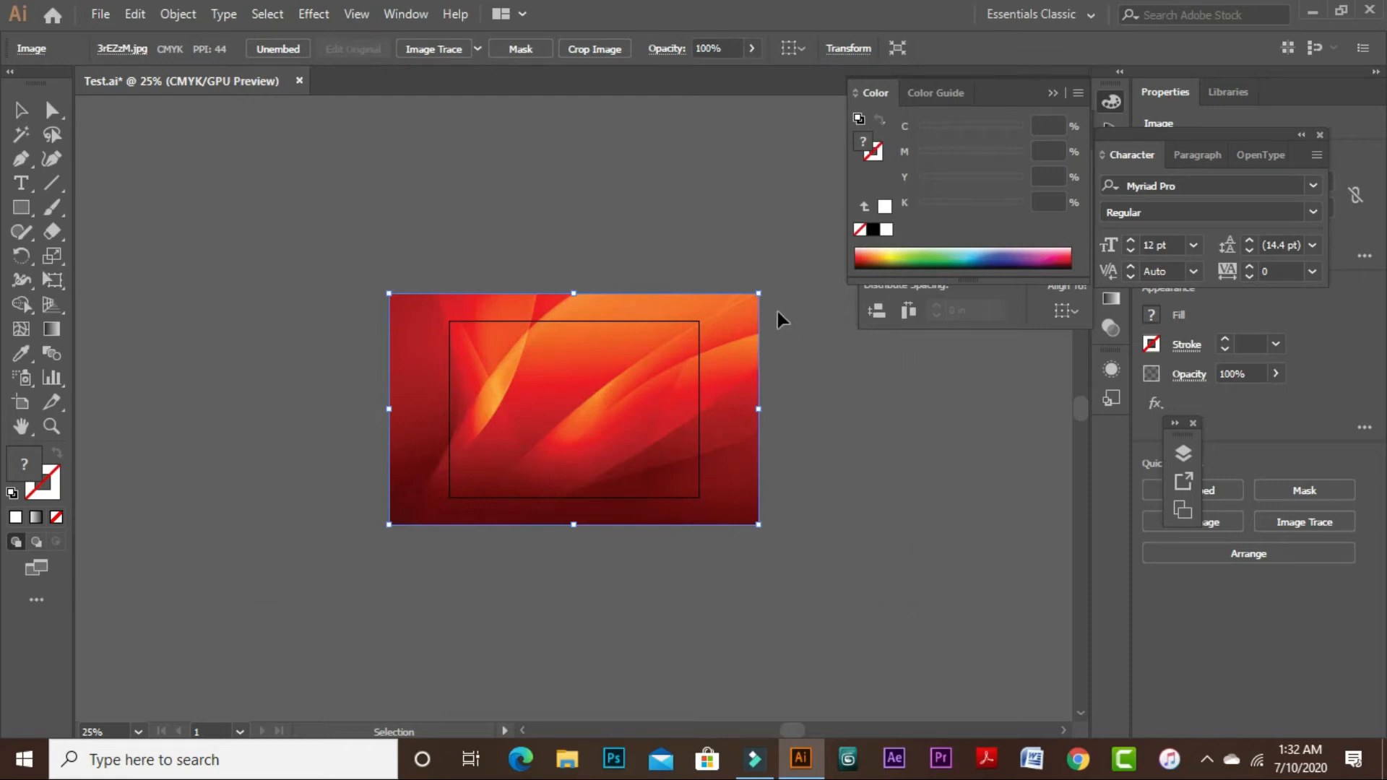
Shrink the red image proportionally around its centre to about one eighth of the artboard's width
left_click_drag(759, 293, 591, 361)
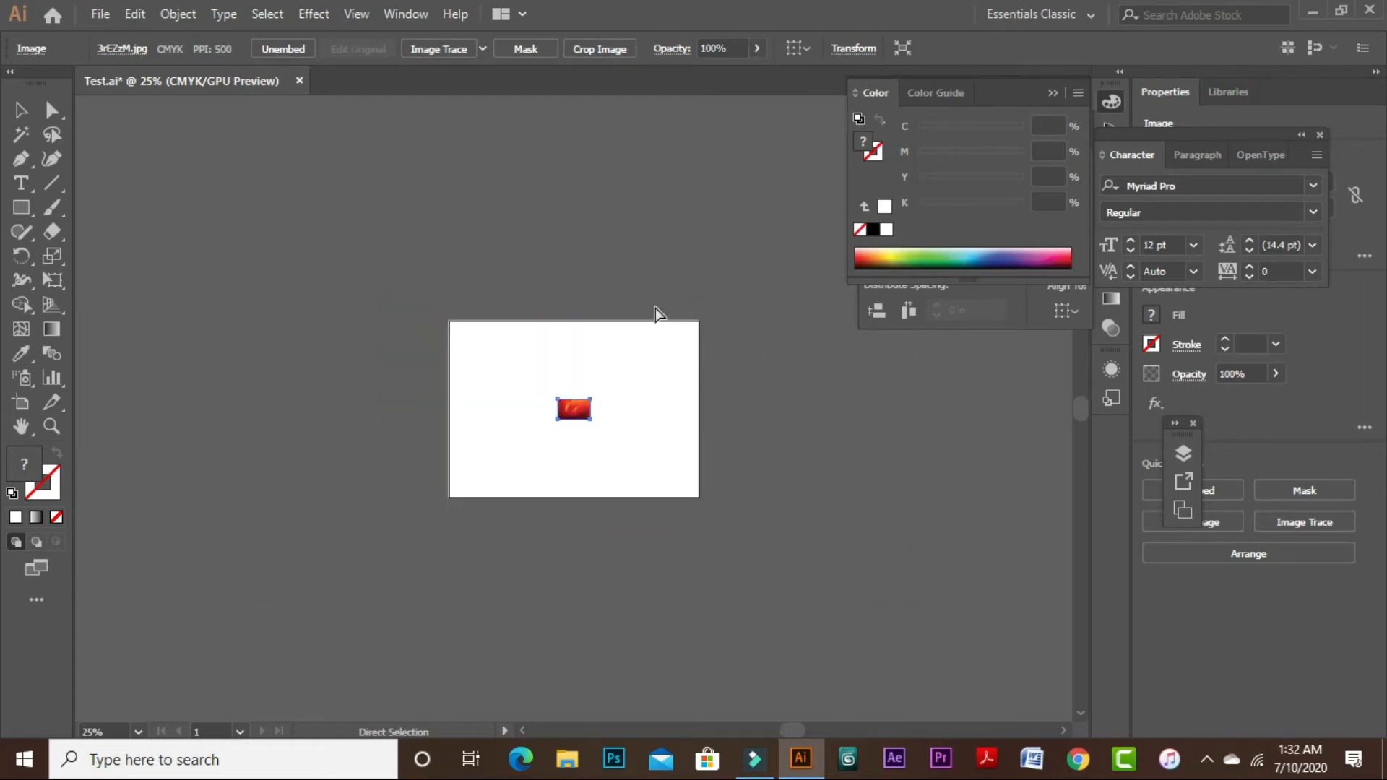
key("ctrl+0")
key("v")
Place 0Wb3Qo.jpg with the Replace option so it takes the place of the small red image
left_click(99, 13)
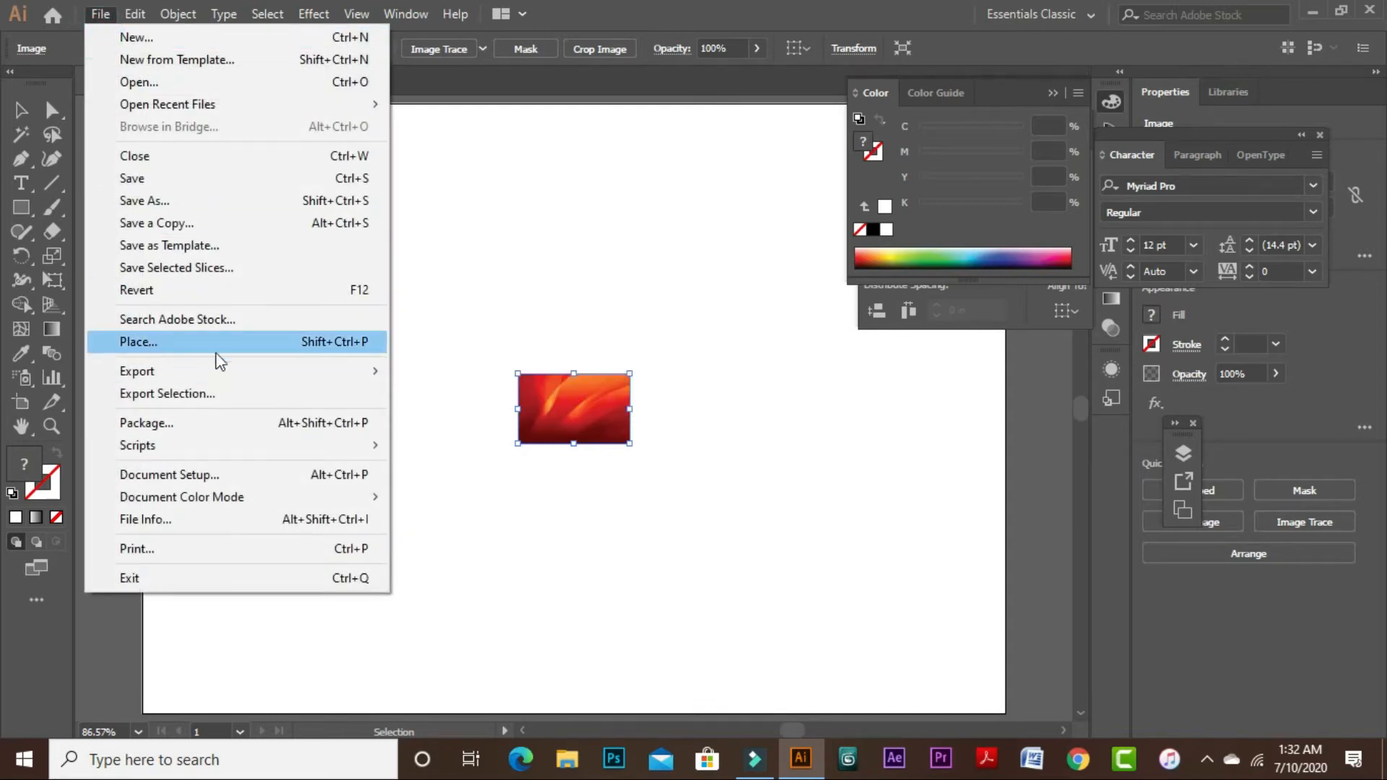
mouse_move(324, 371)
left_click(298, 344)
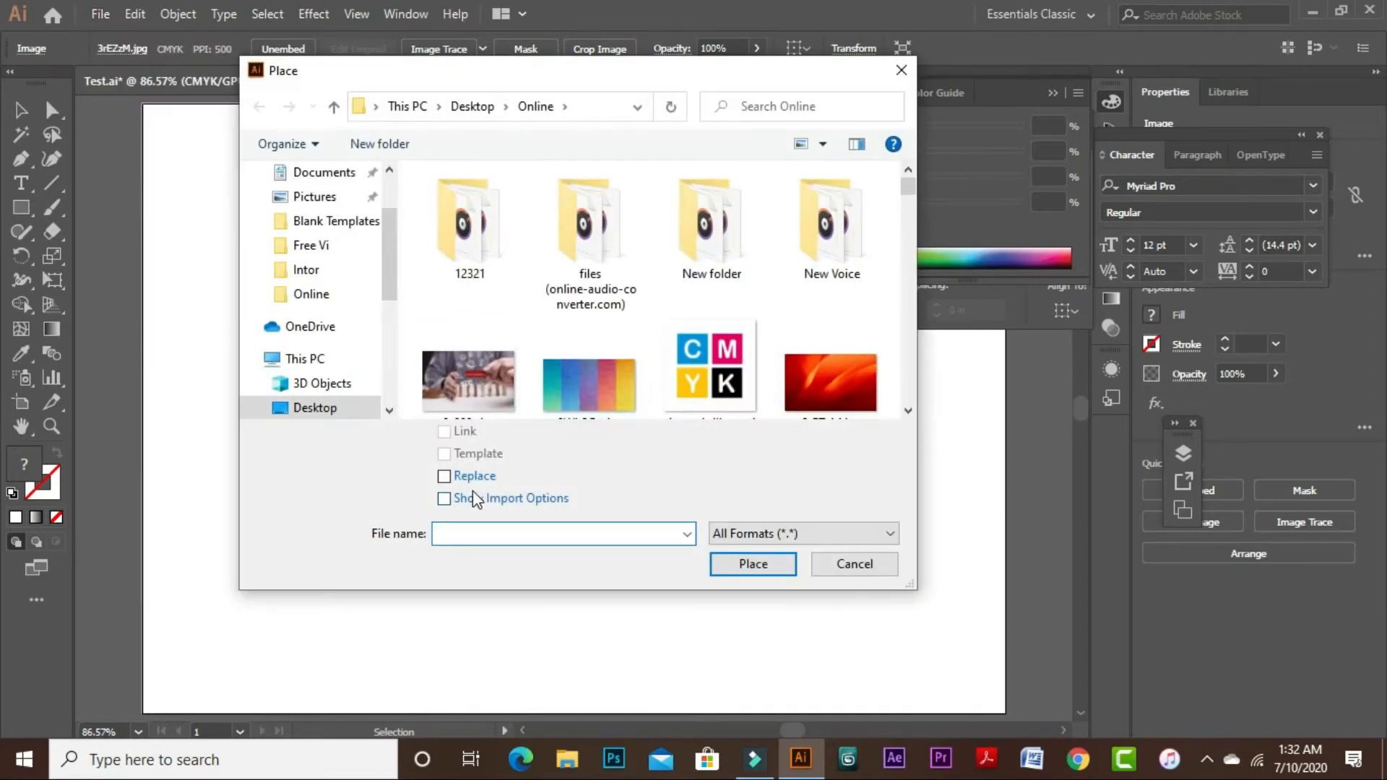
left_click(455, 480)
left_click(588, 389)
left_click(744, 567)
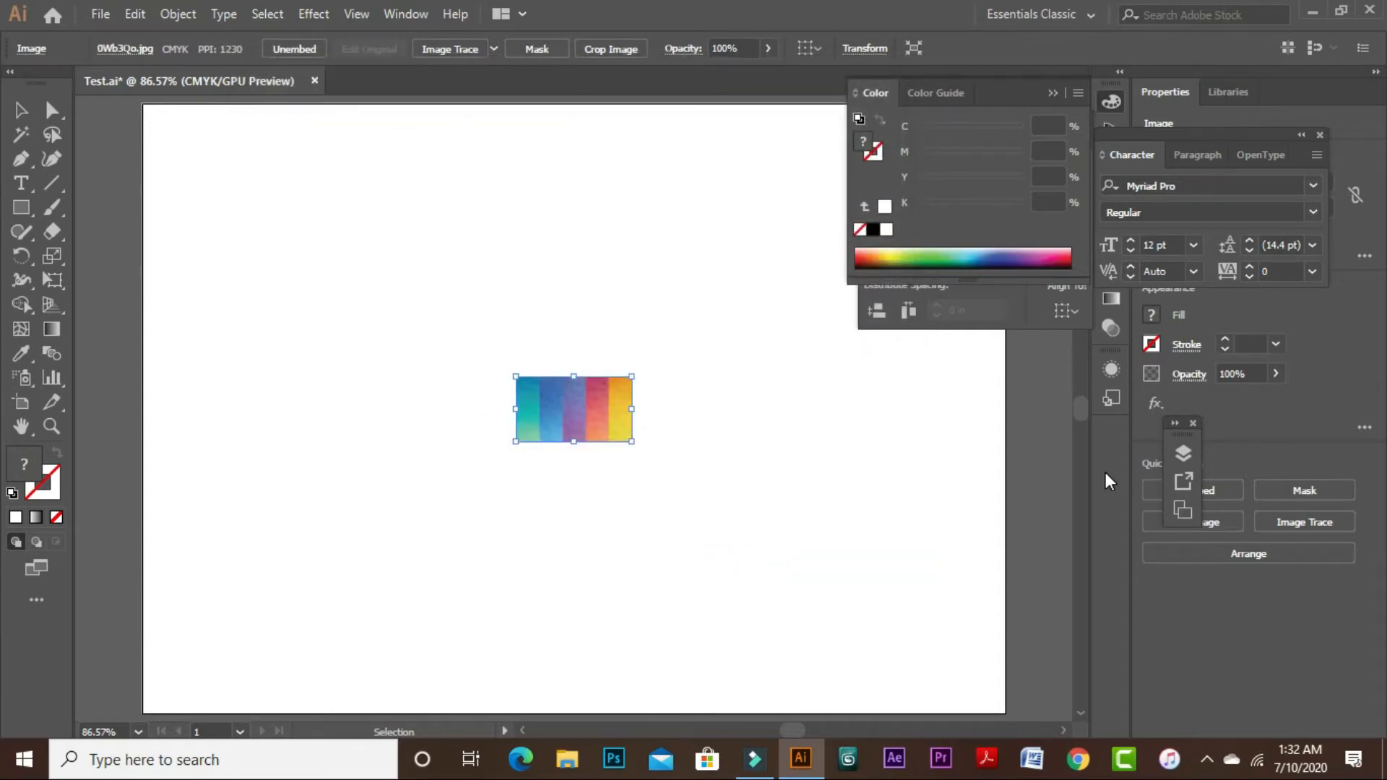
Delete the small multicoloured striped image from the artboard
left_click(656, 467)
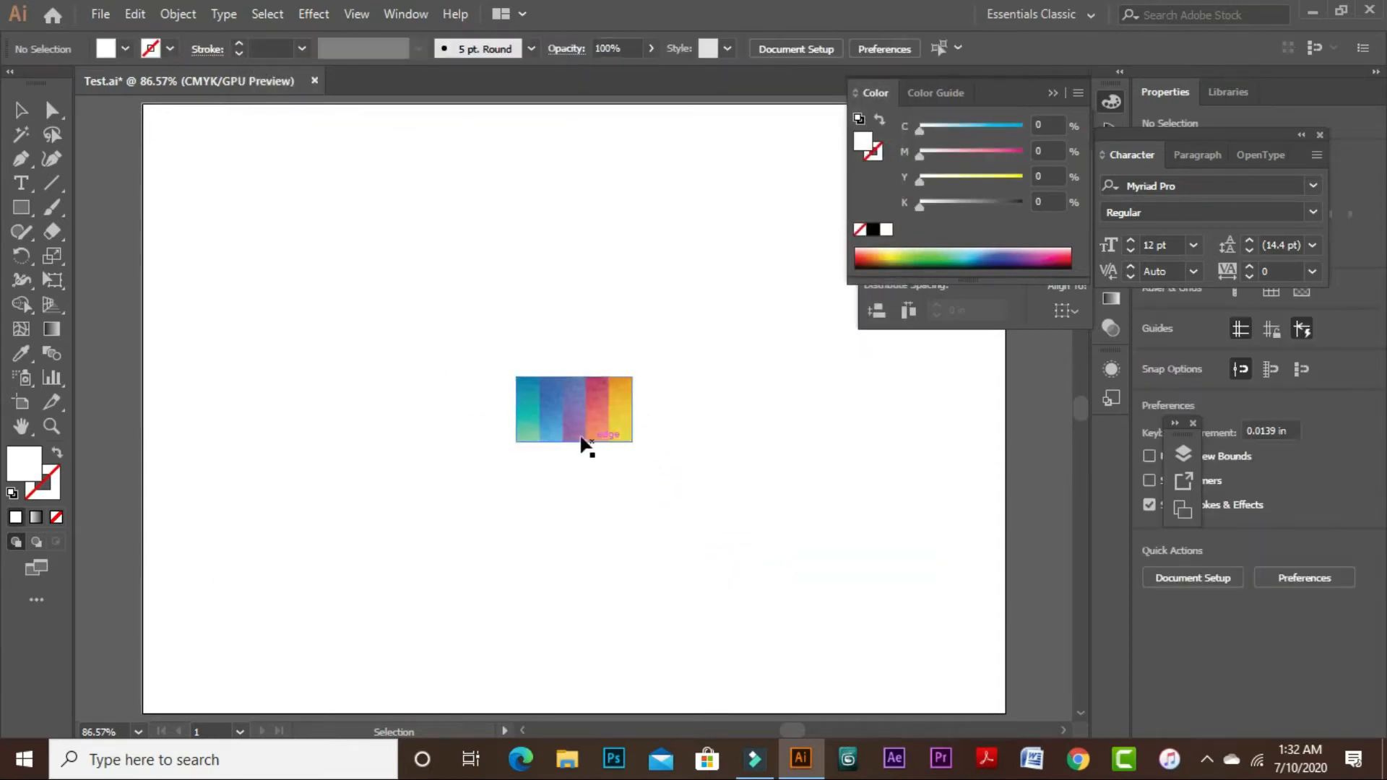
left_click_drag(433, 275, 837, 568)
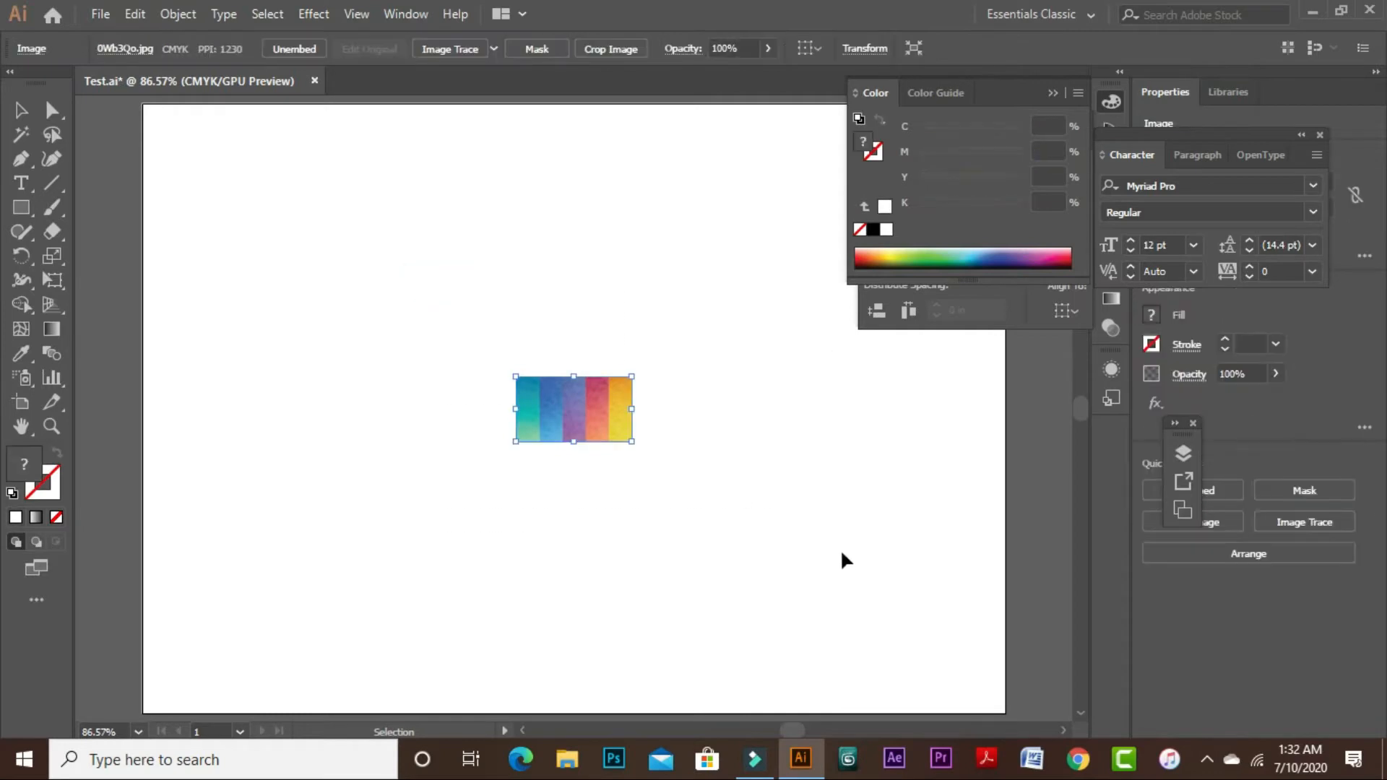
key("Delete")
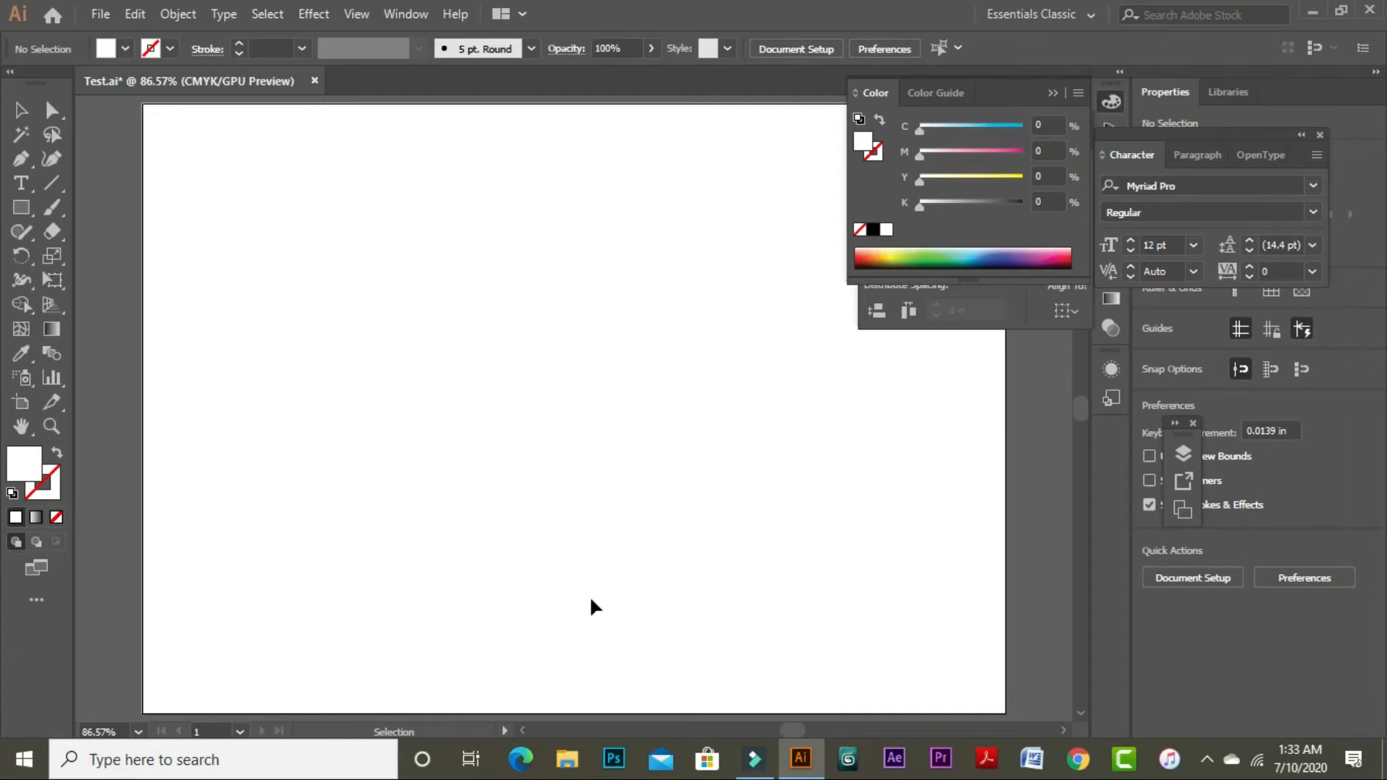
Hide all panels around the artboard and restore them
key("Tab")
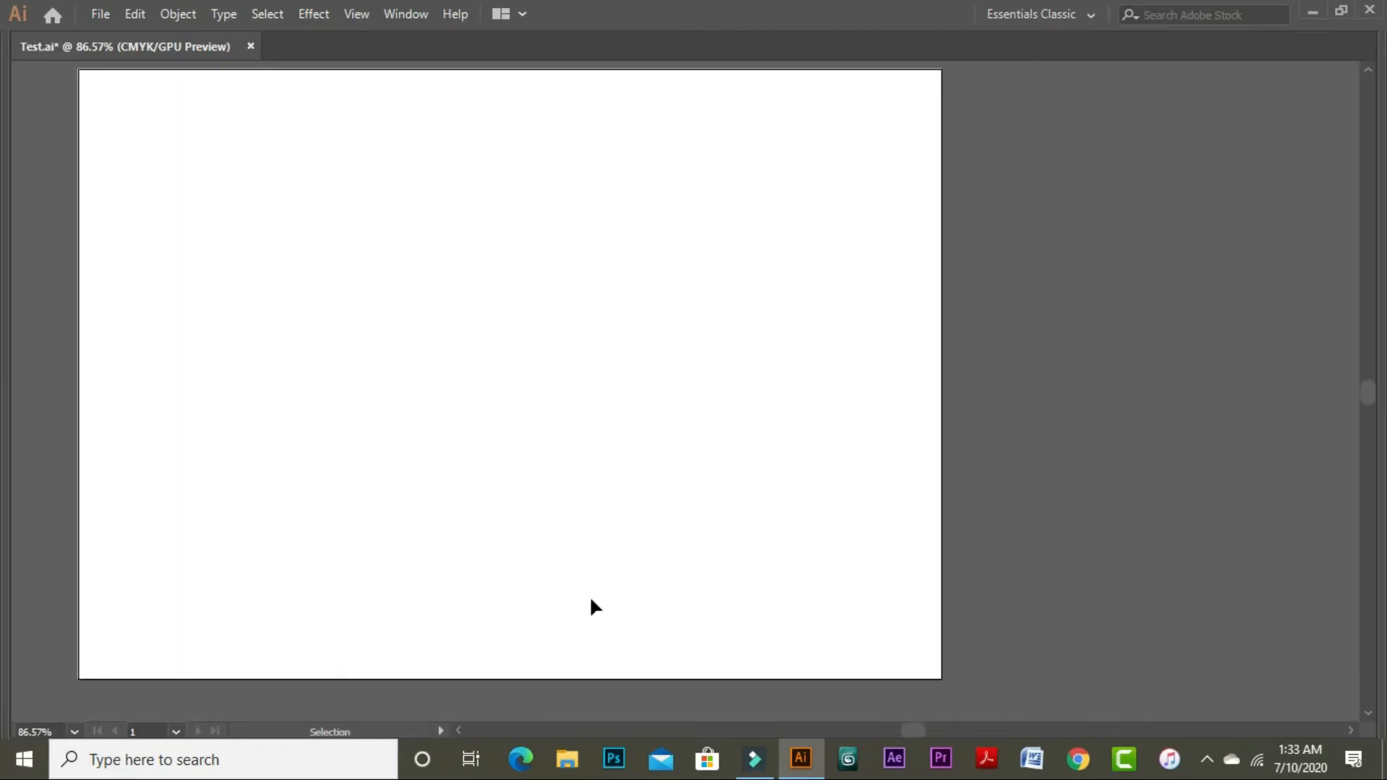
key("Tab")
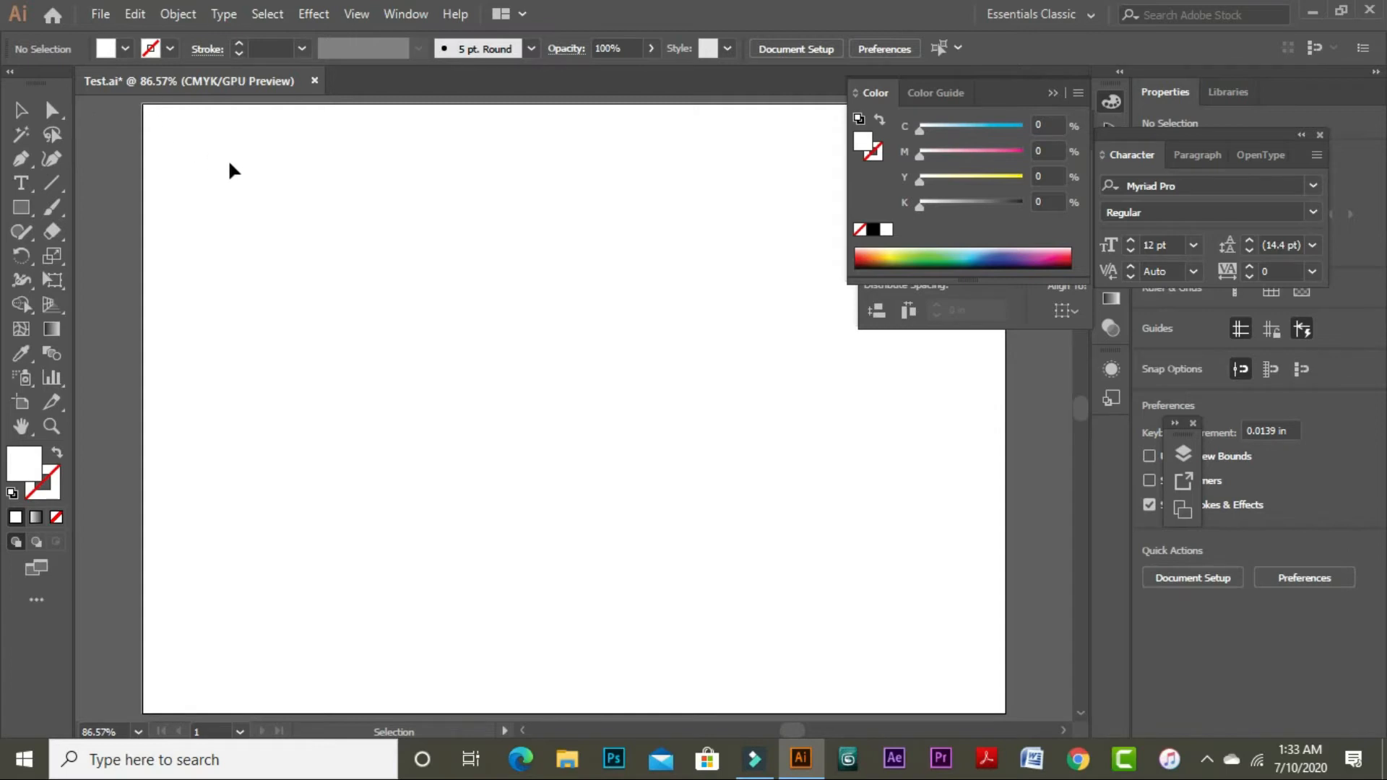
Review the import options of the Place command without placing a file
left_click(100, 14)
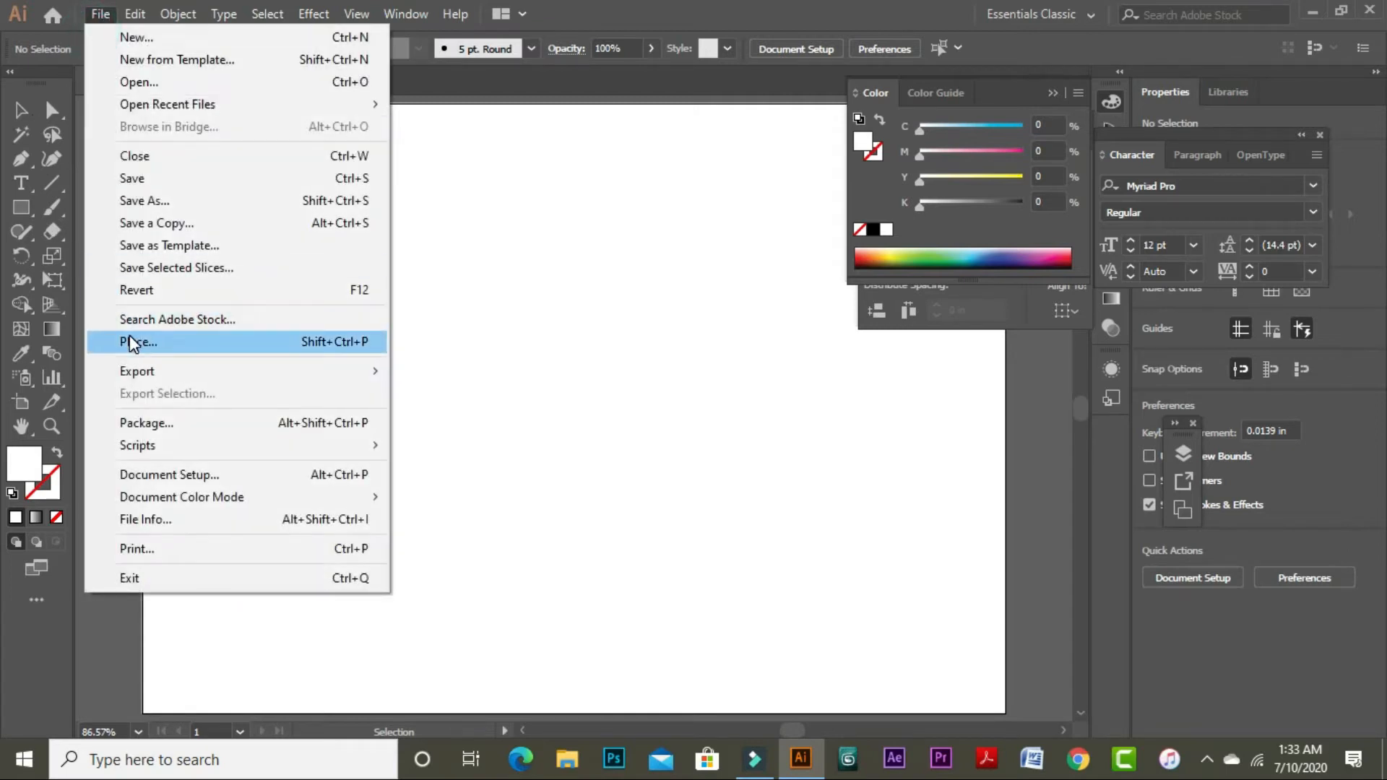
left_click(262, 354)
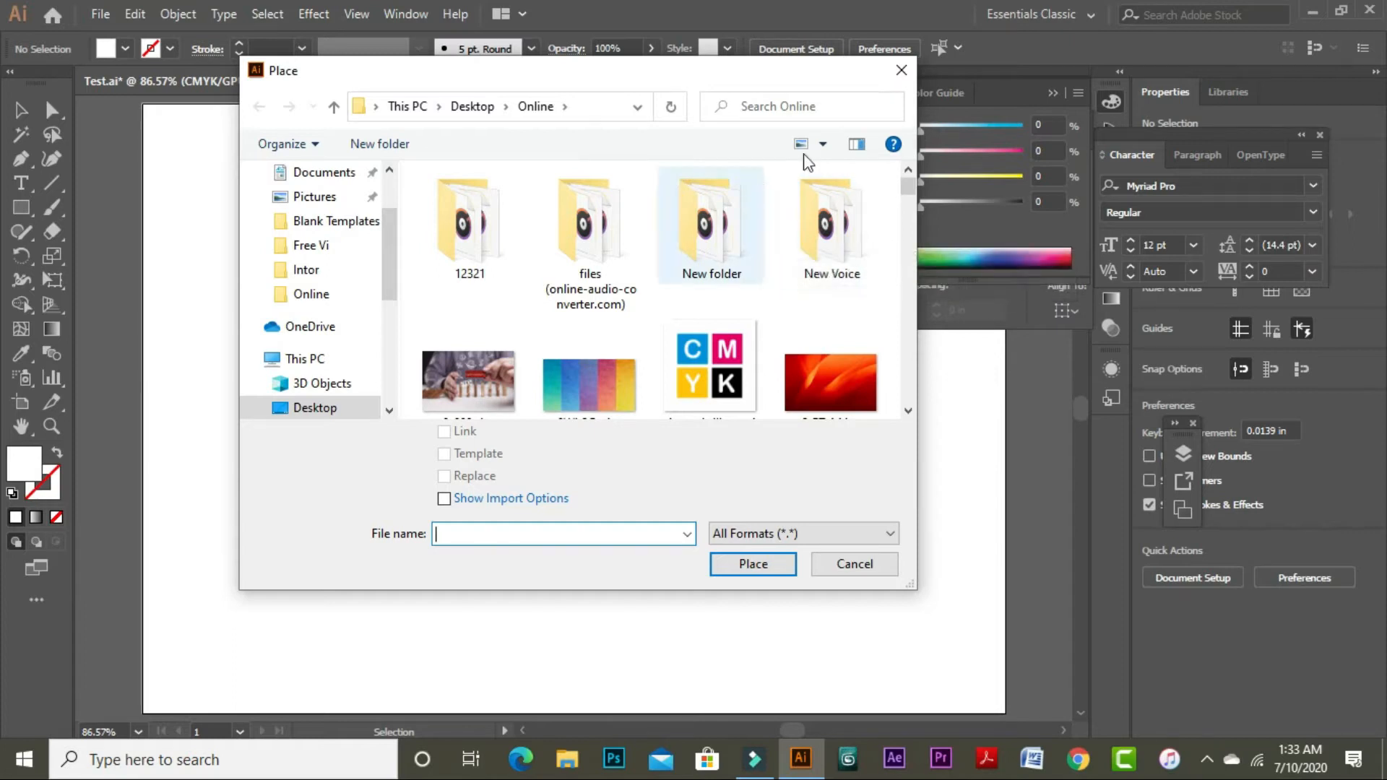
left_click(906, 71)
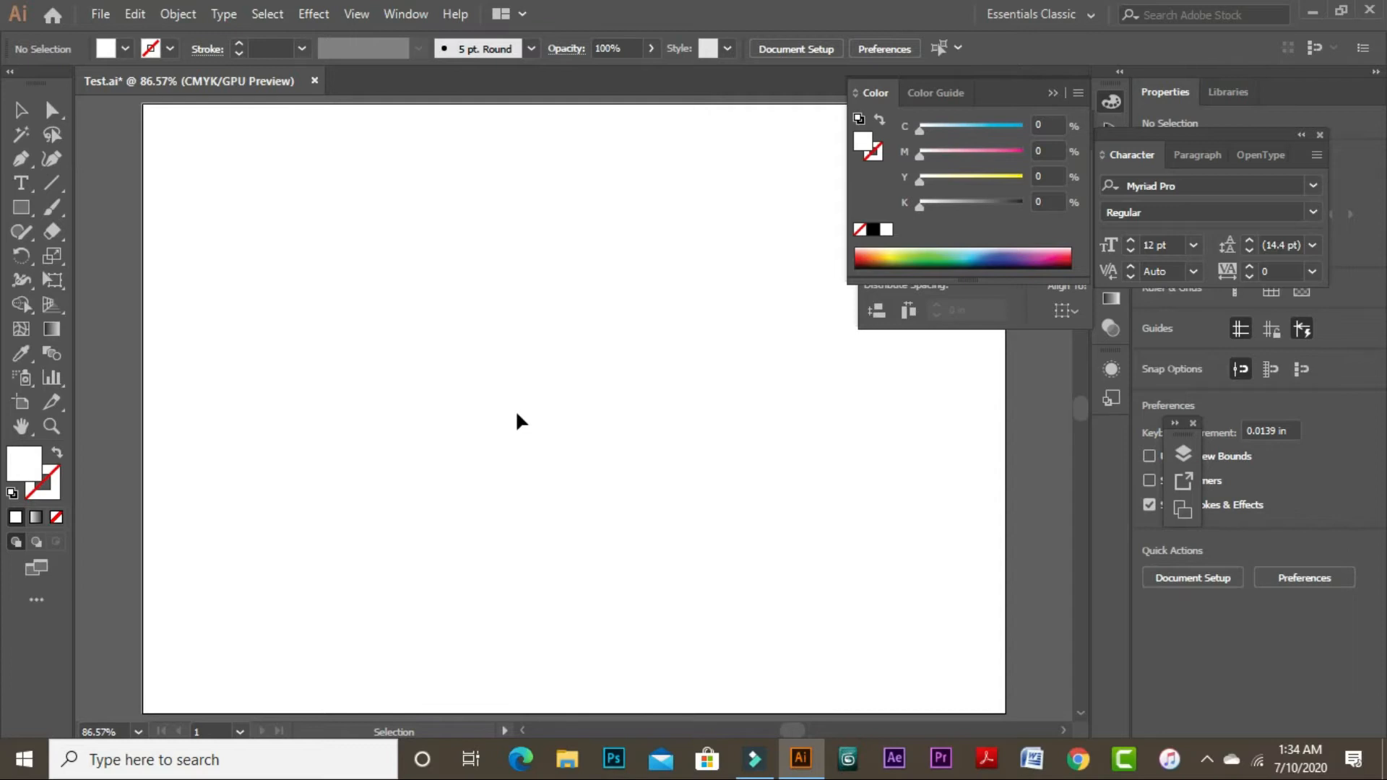
Examine the file formats offered by Export As, and leave without exporting
left_click(99, 15)
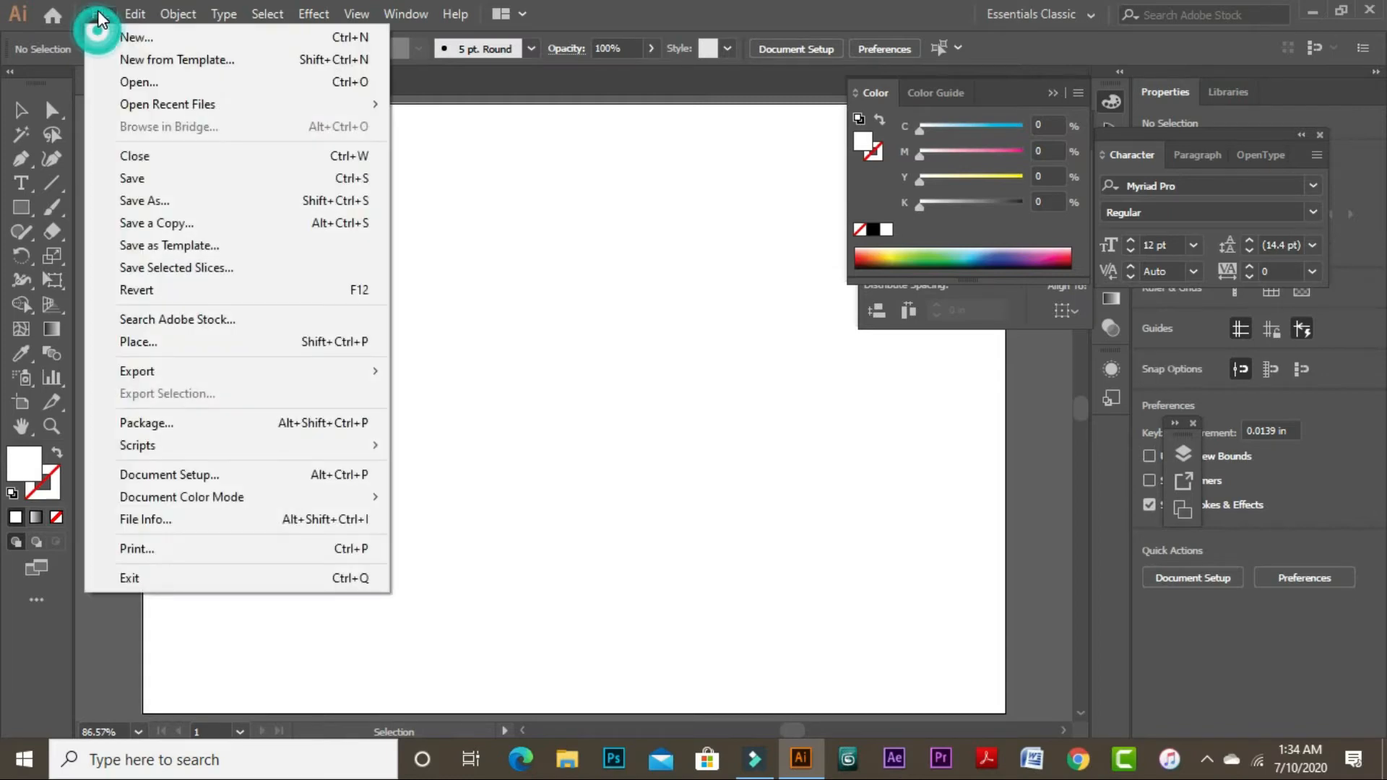
left_click(618, 333)
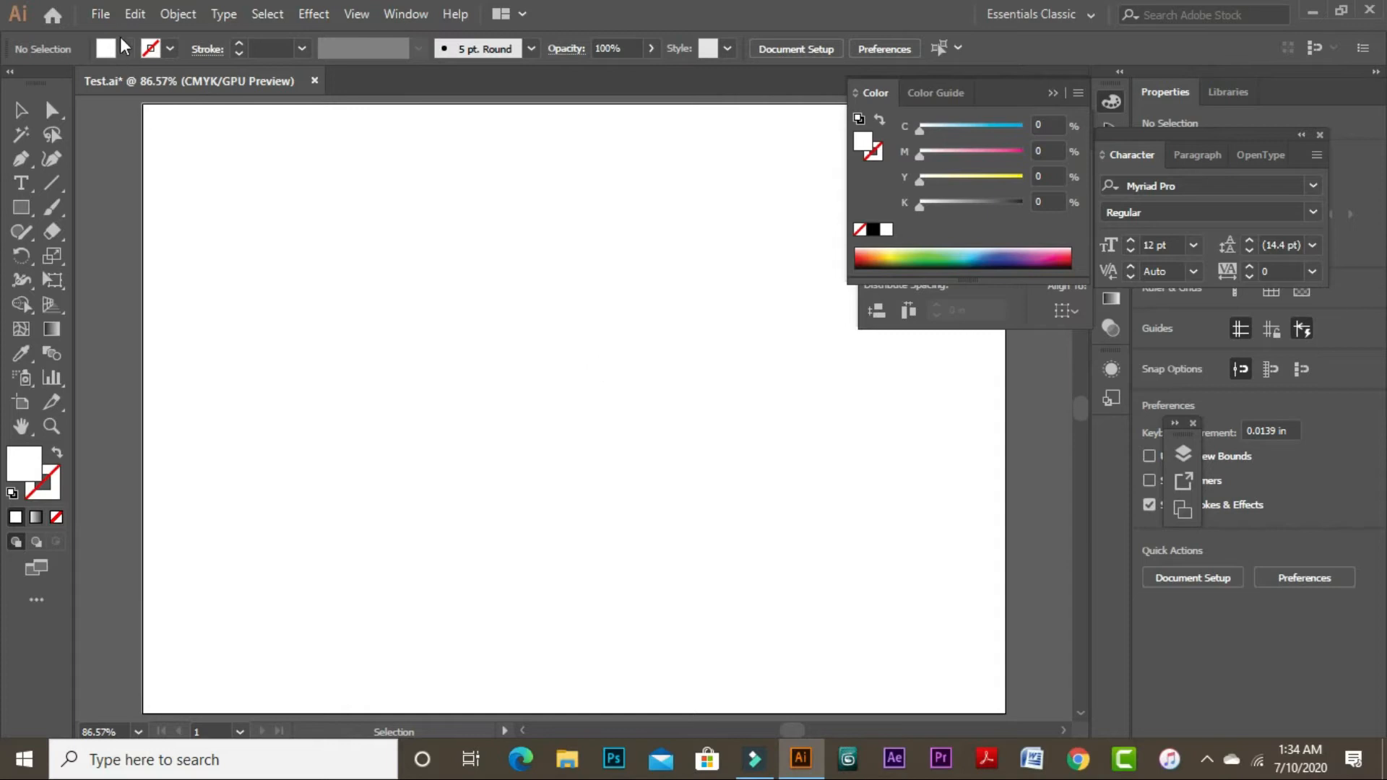
left_click(106, 14)
mouse_move(160, 376)
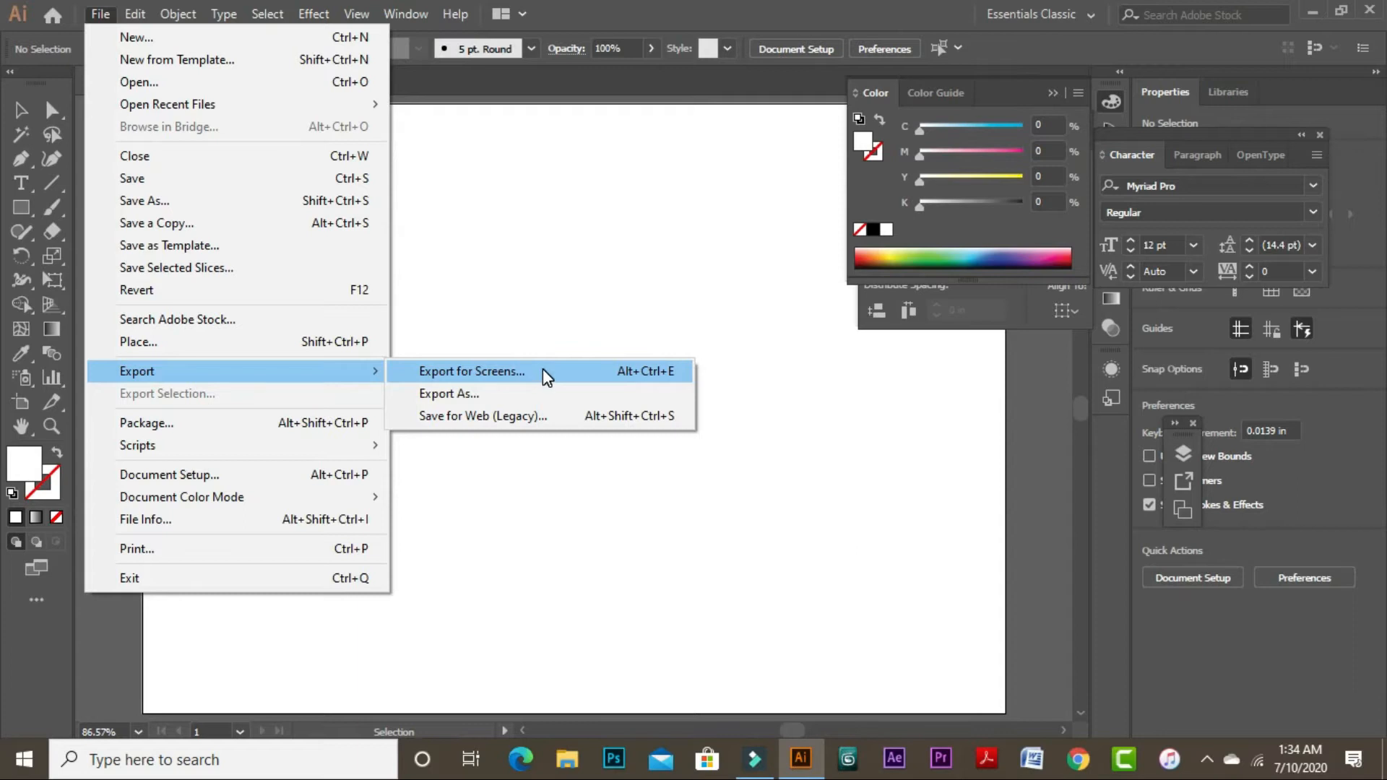
left_click(492, 393)
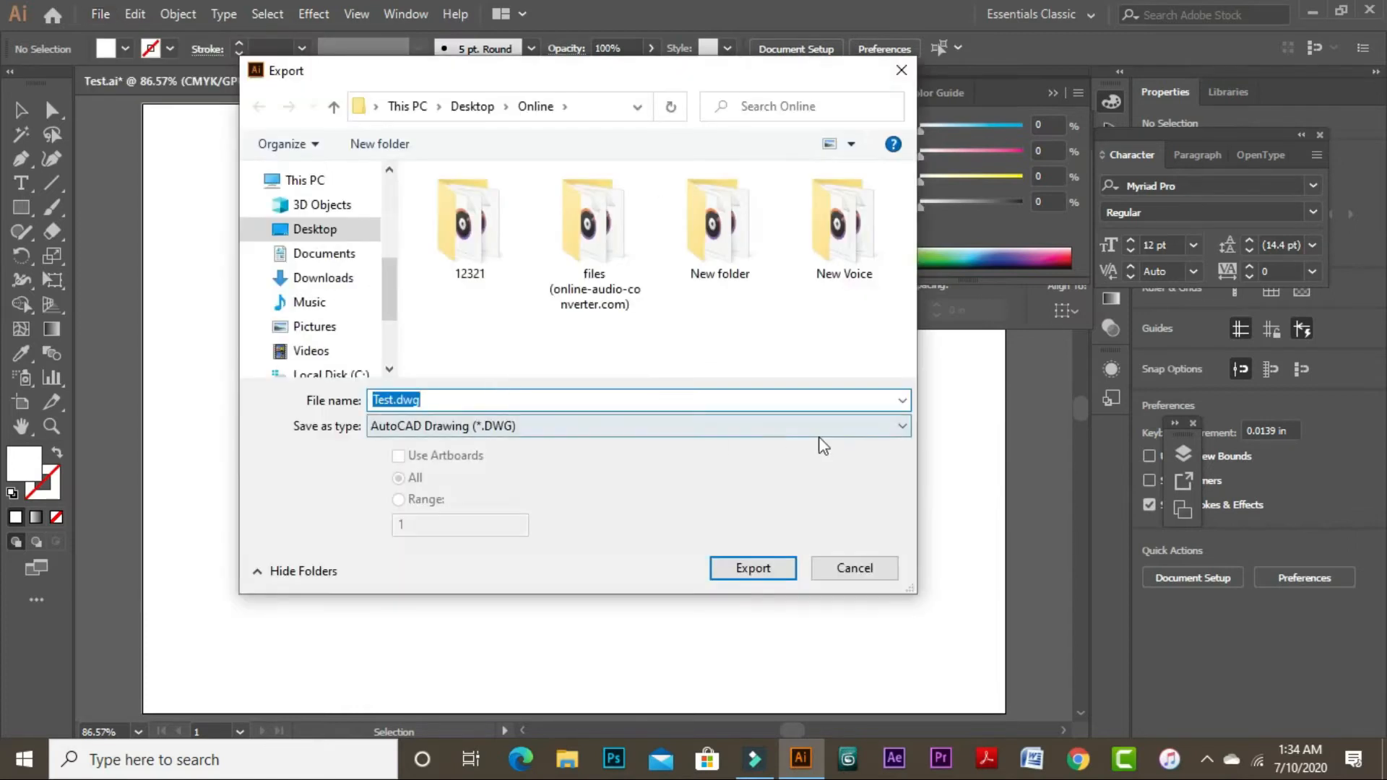
left_click(903, 425)
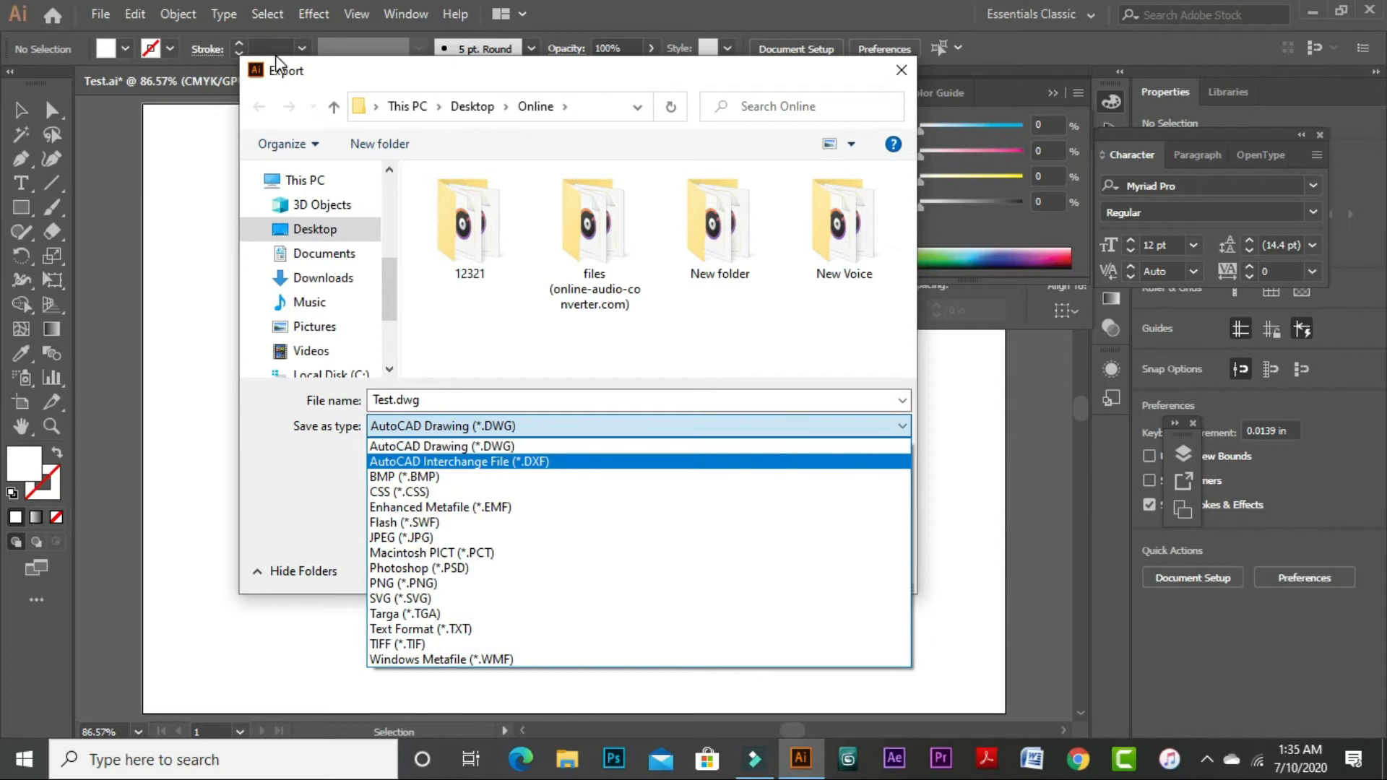
left_click(902, 72)
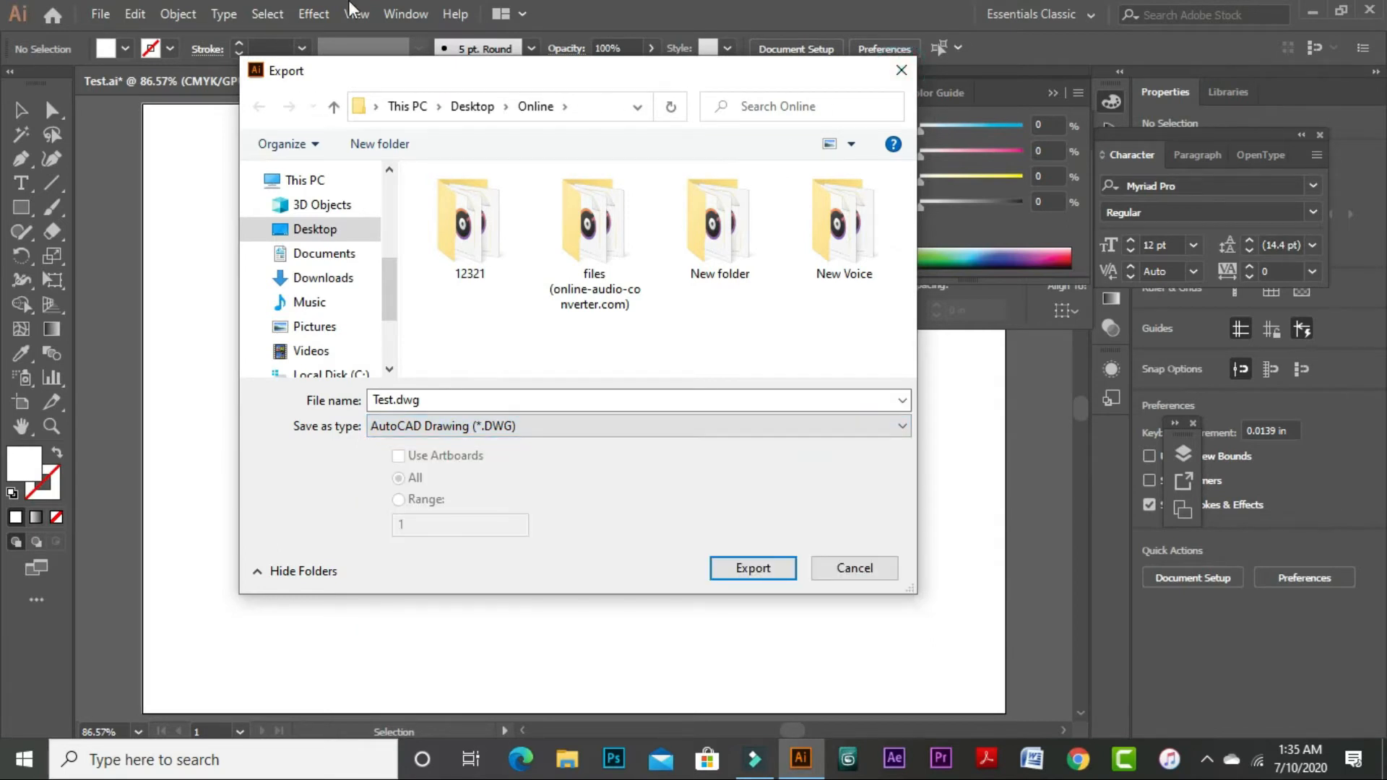
left_click(902, 73)
Set the document's bleed to 0.375 in on all four sides in Document Setup
left_click(101, 14)
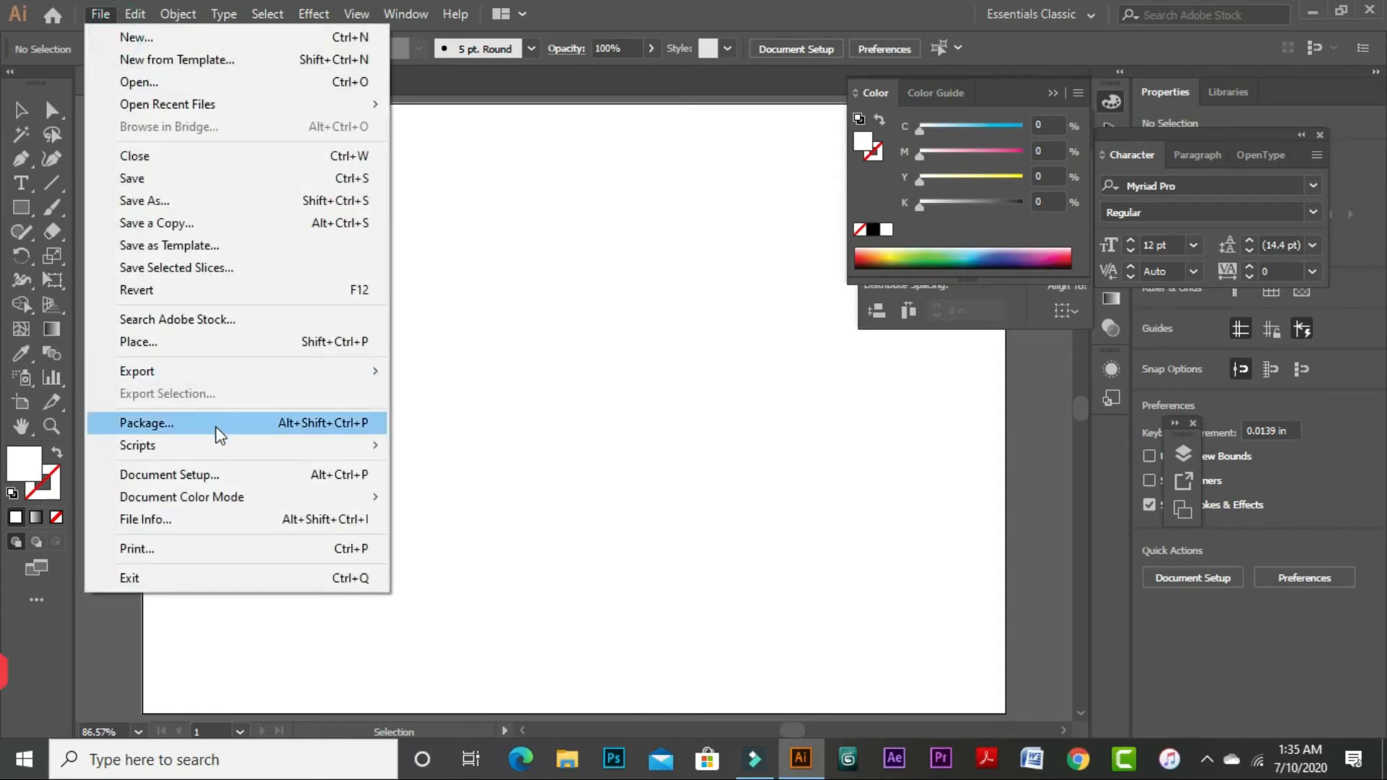
mouse_move(322, 445)
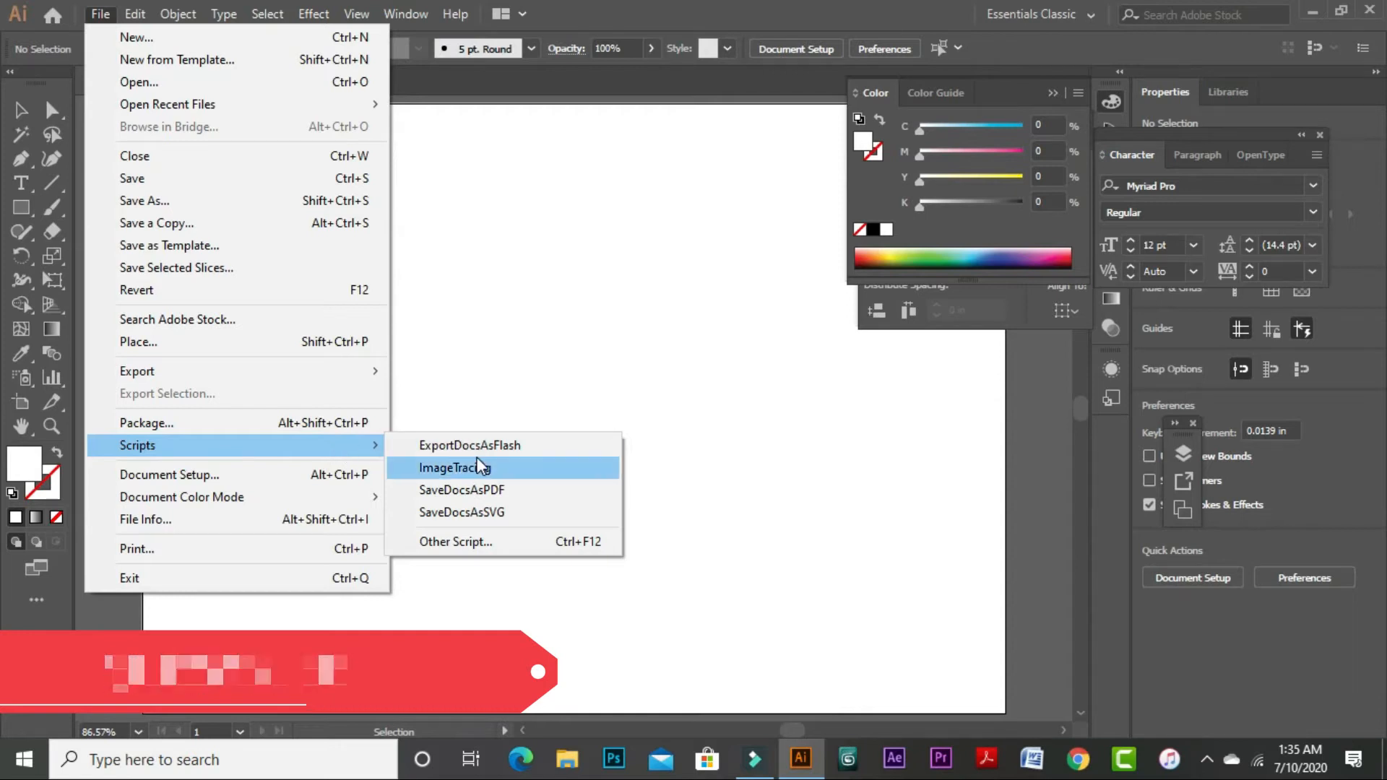
left_click(273, 475)
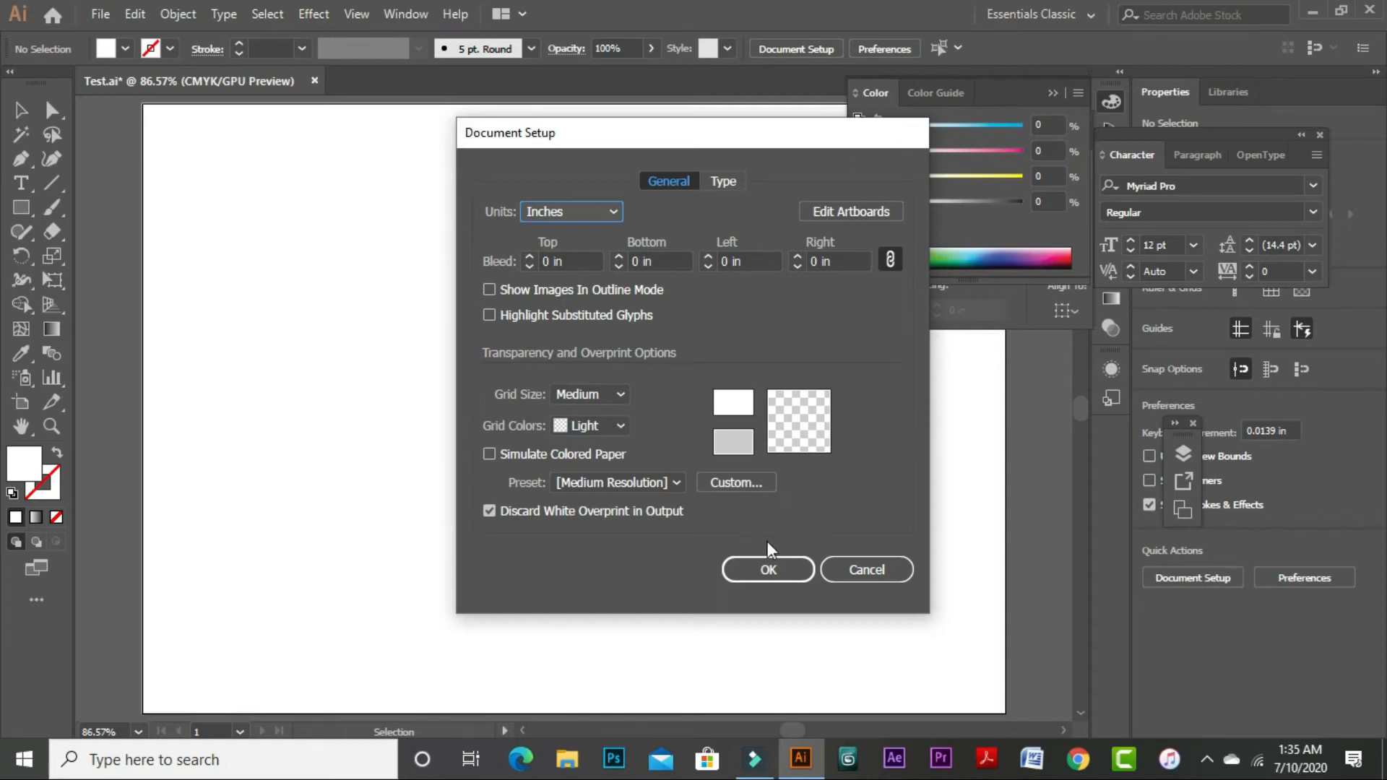
left_click(866, 566)
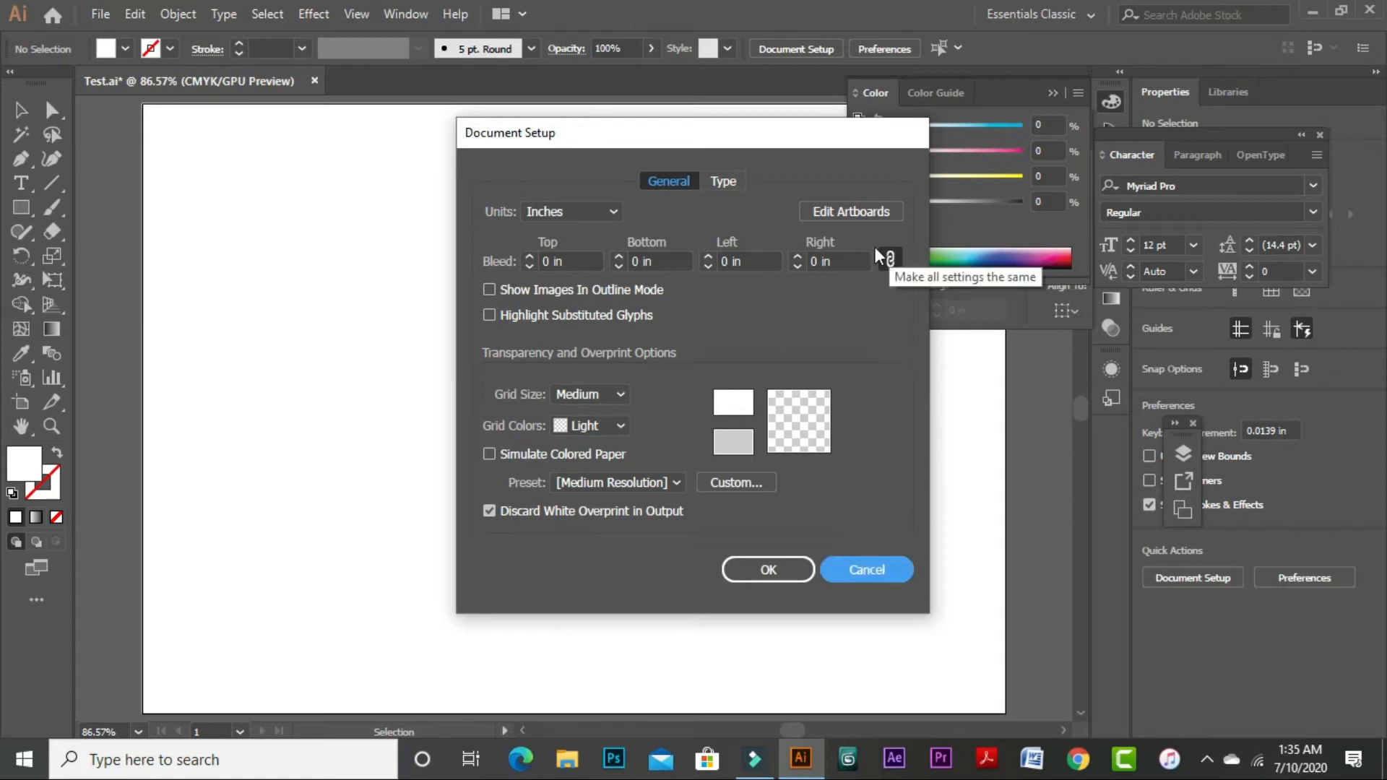
left_click(622, 266)
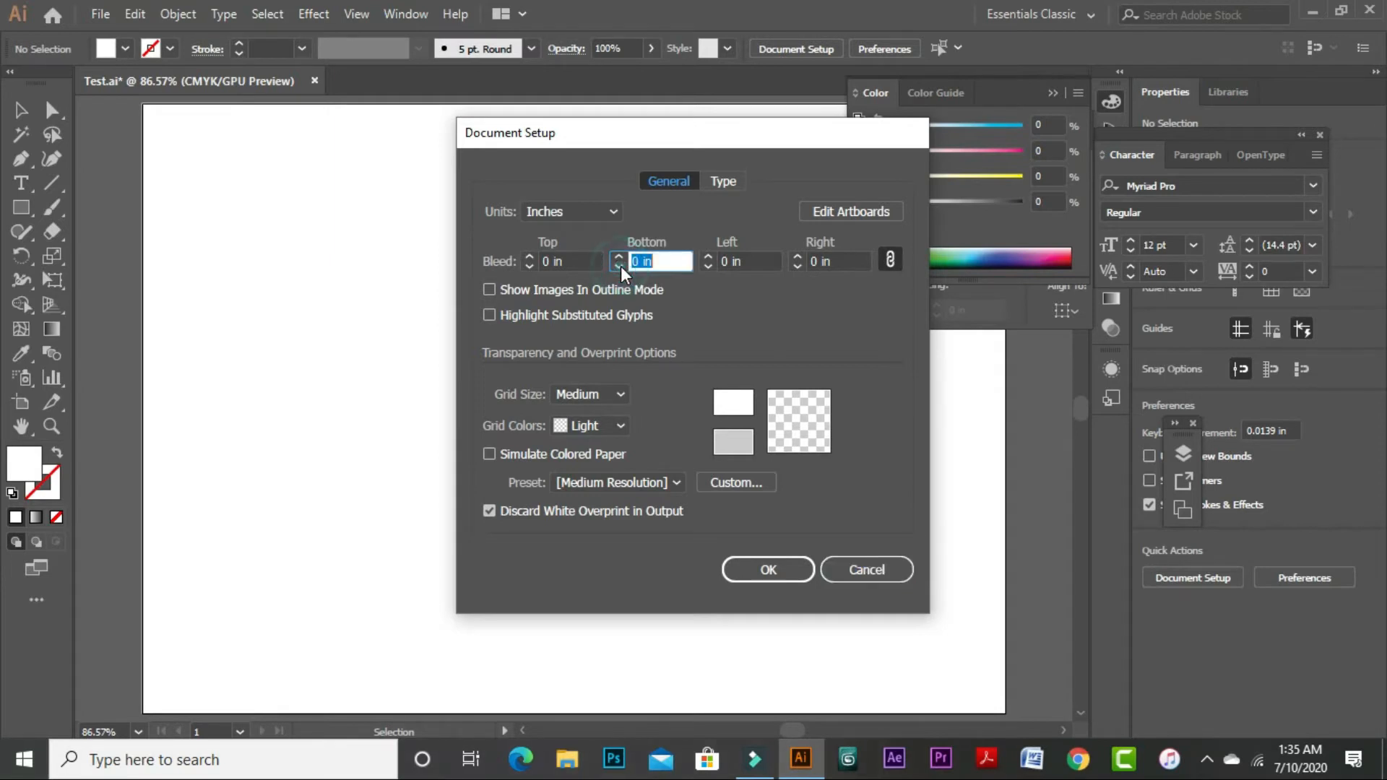
left_click(621, 257)
left_click(621, 257)
left_click(620, 257)
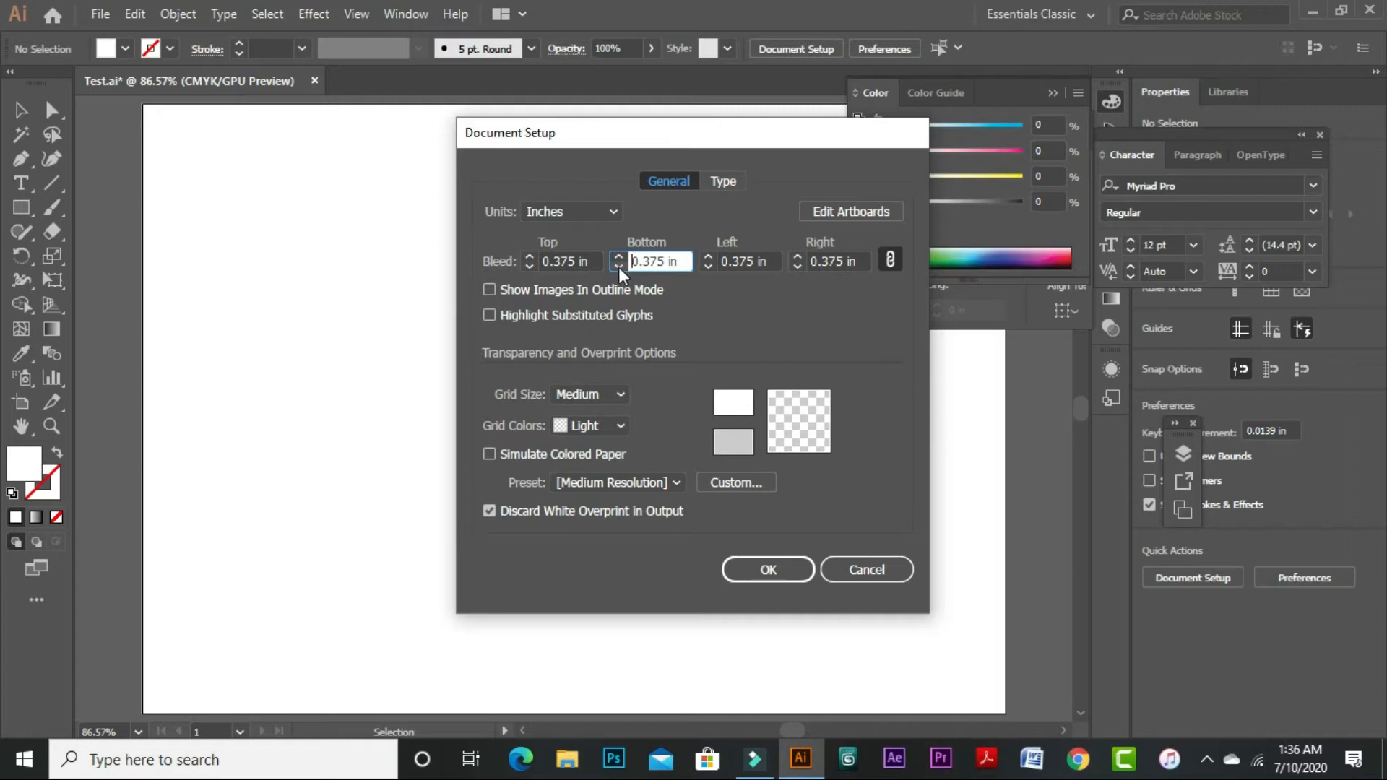
left_click(766, 569)
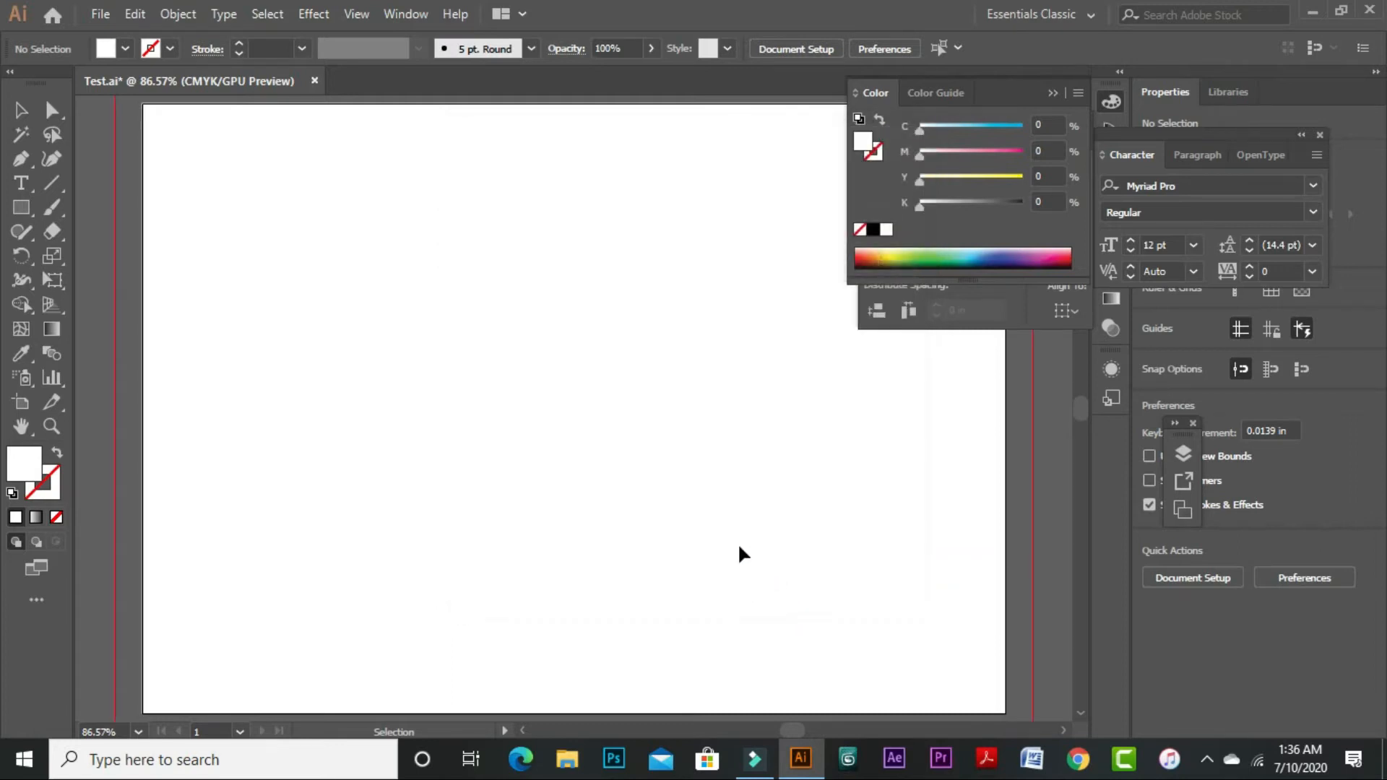
Examine the red bleed guides around the whole artboard
key("ctrl+minus")
key("ctrl+minus")
key("ctrl+minus")
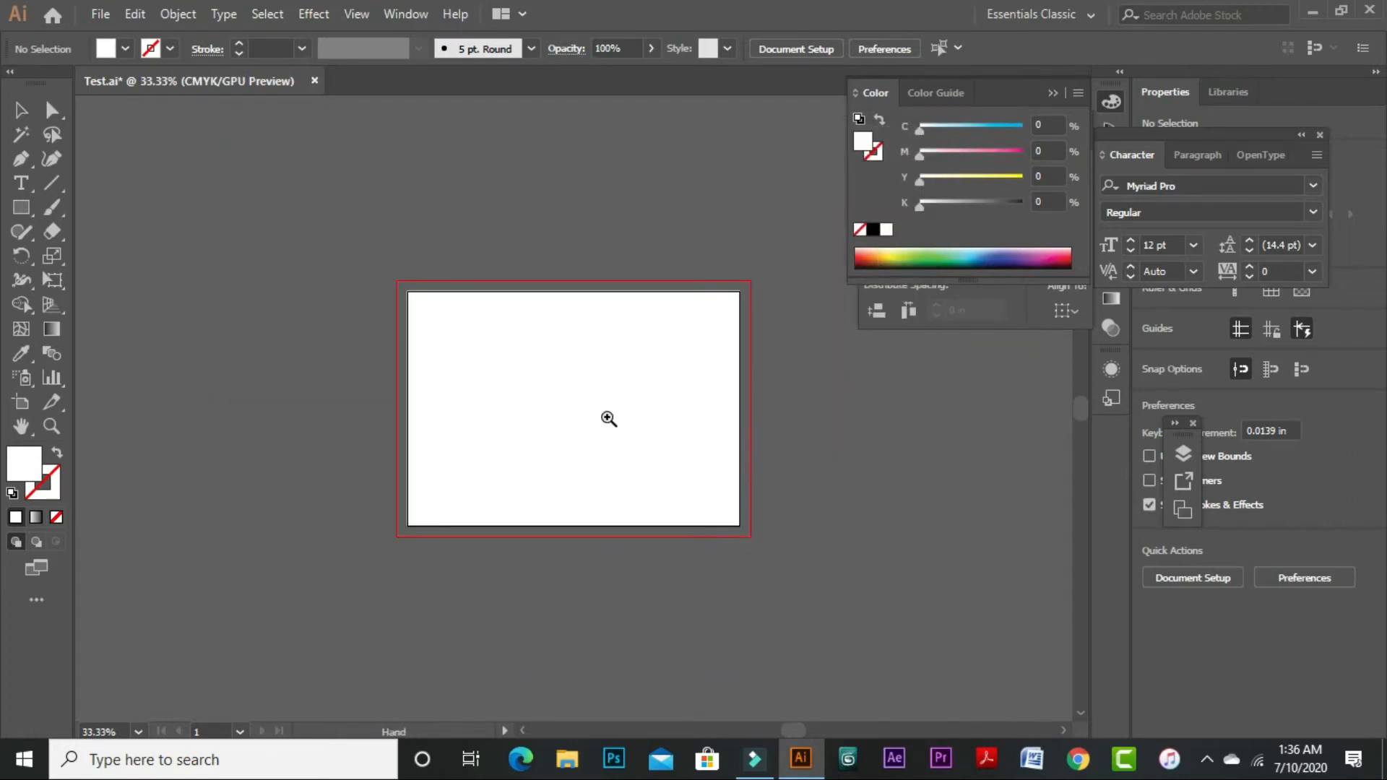
left_click(609, 419)
left_click(424, 355)
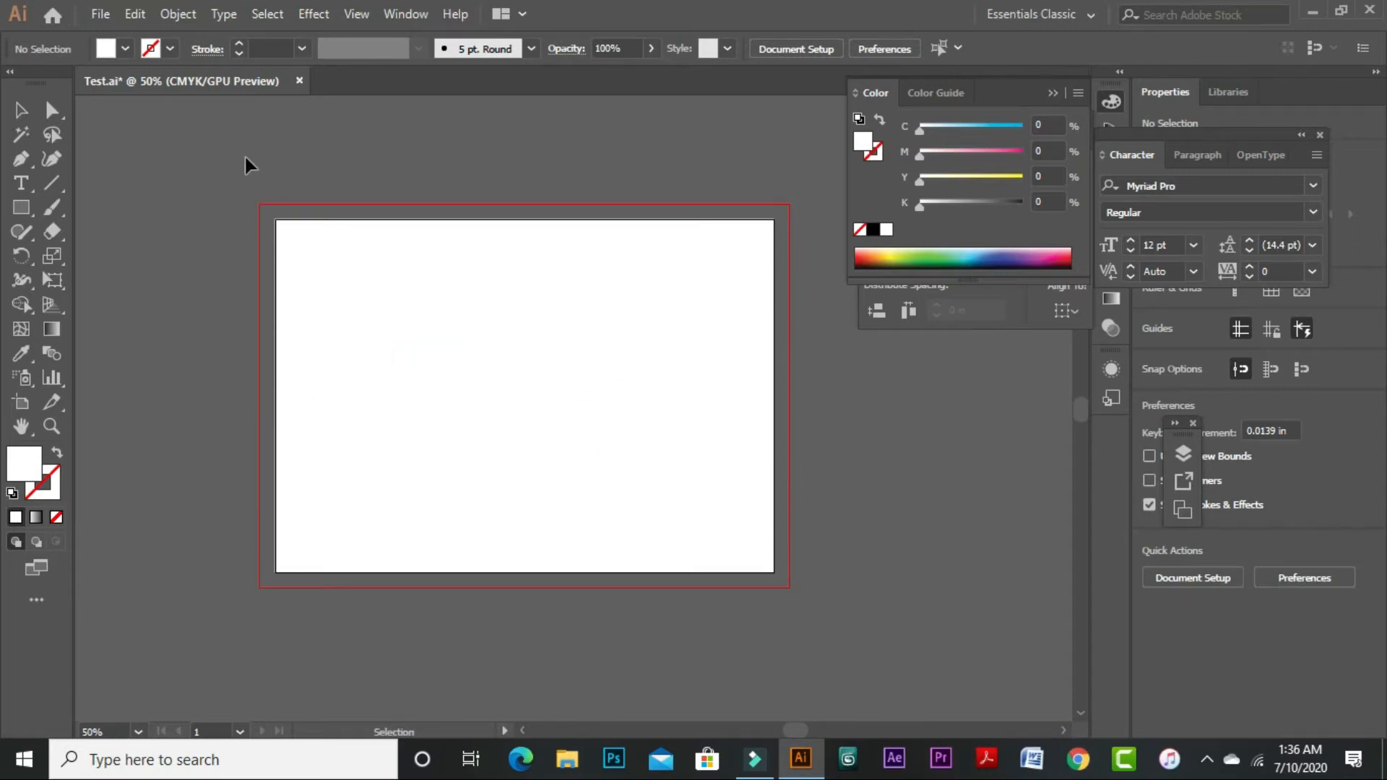
left_click(273, 202)
left_click(232, 168)
left_click_drag(266, 220, 442, 402)
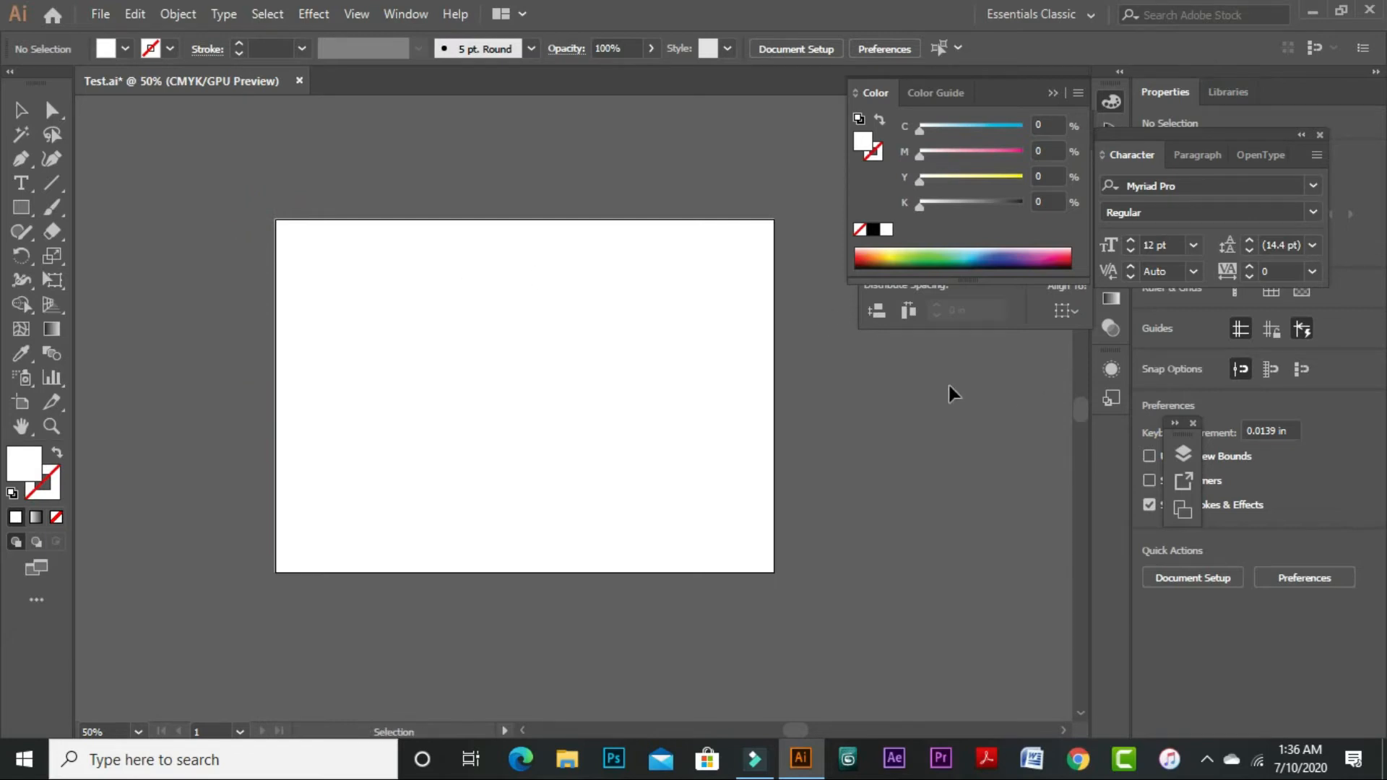
Review the bleed fields in Document Setup without changing any values
left_click(100, 13)
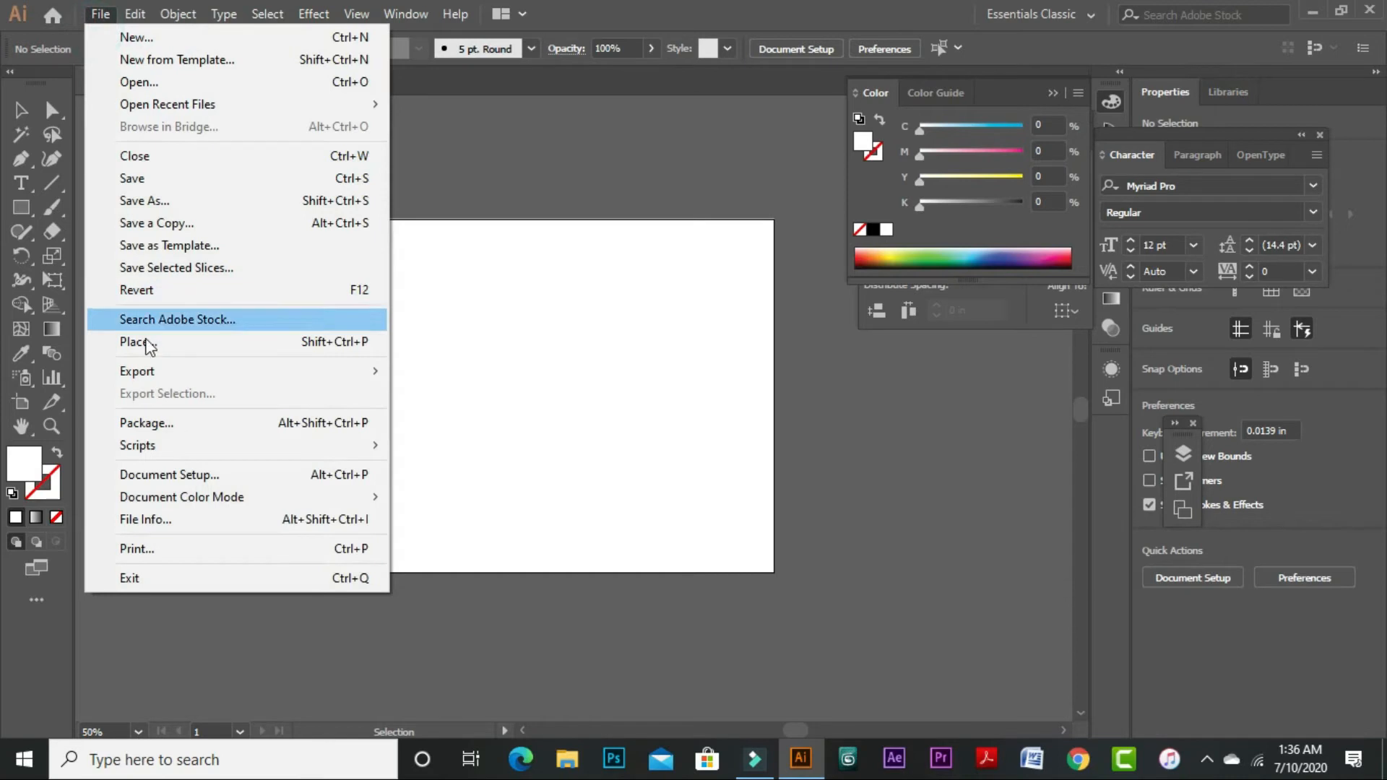
left_click(305, 475)
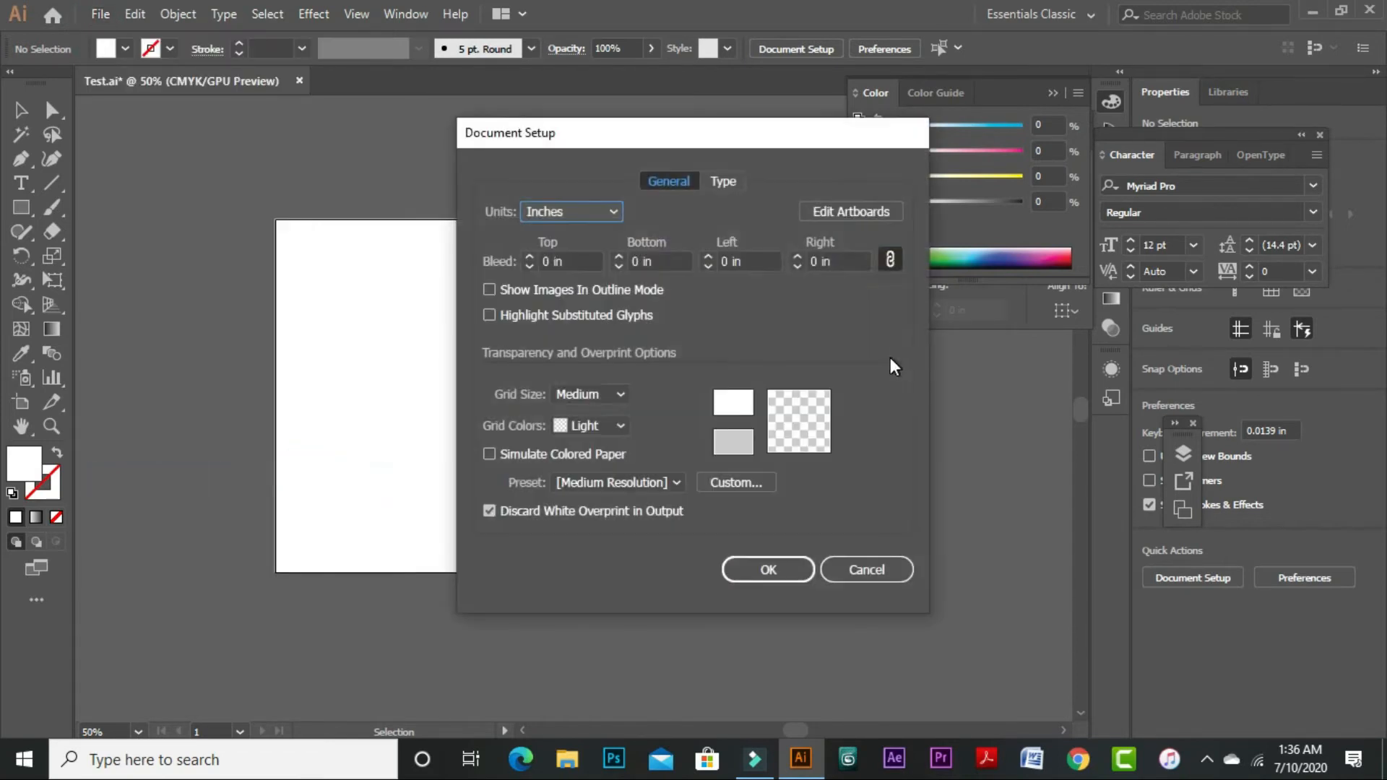
left_click(555, 263)
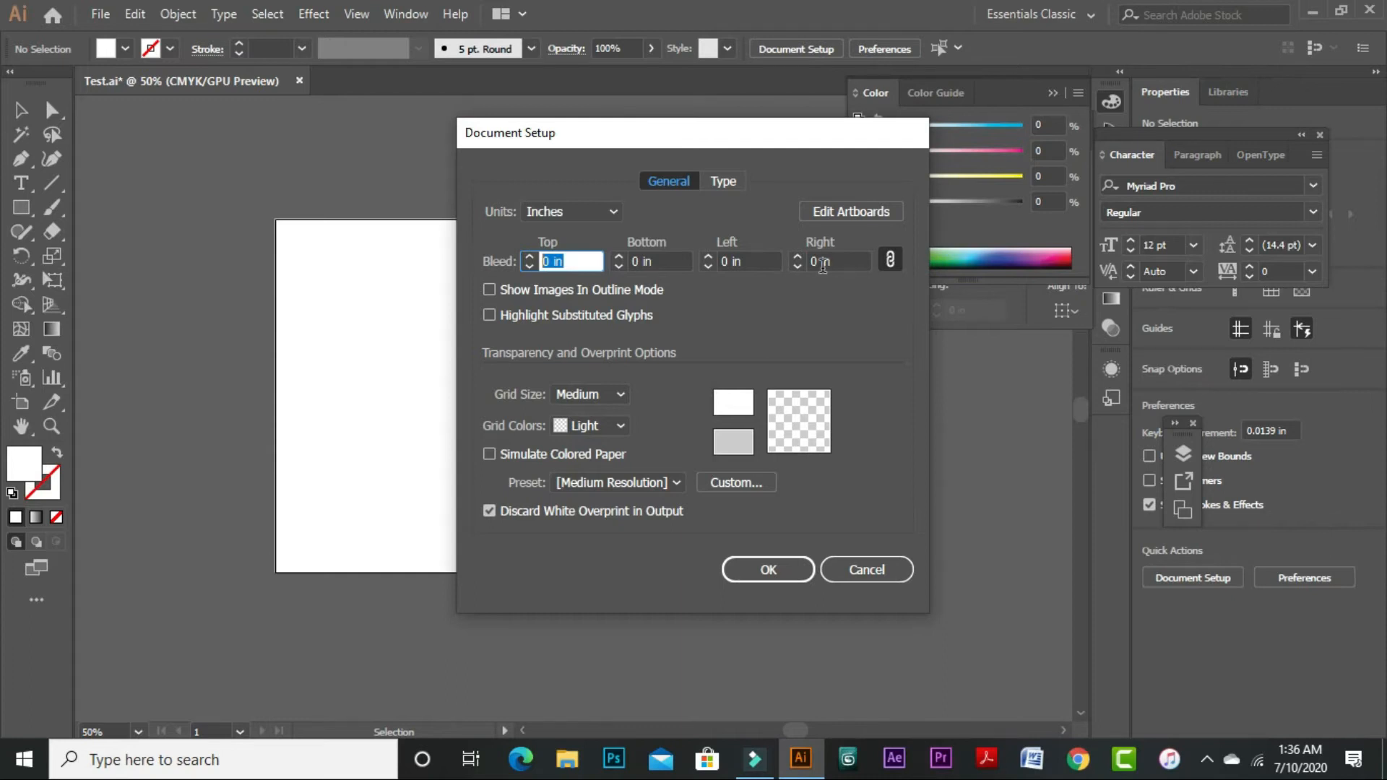
left_click(771, 570)
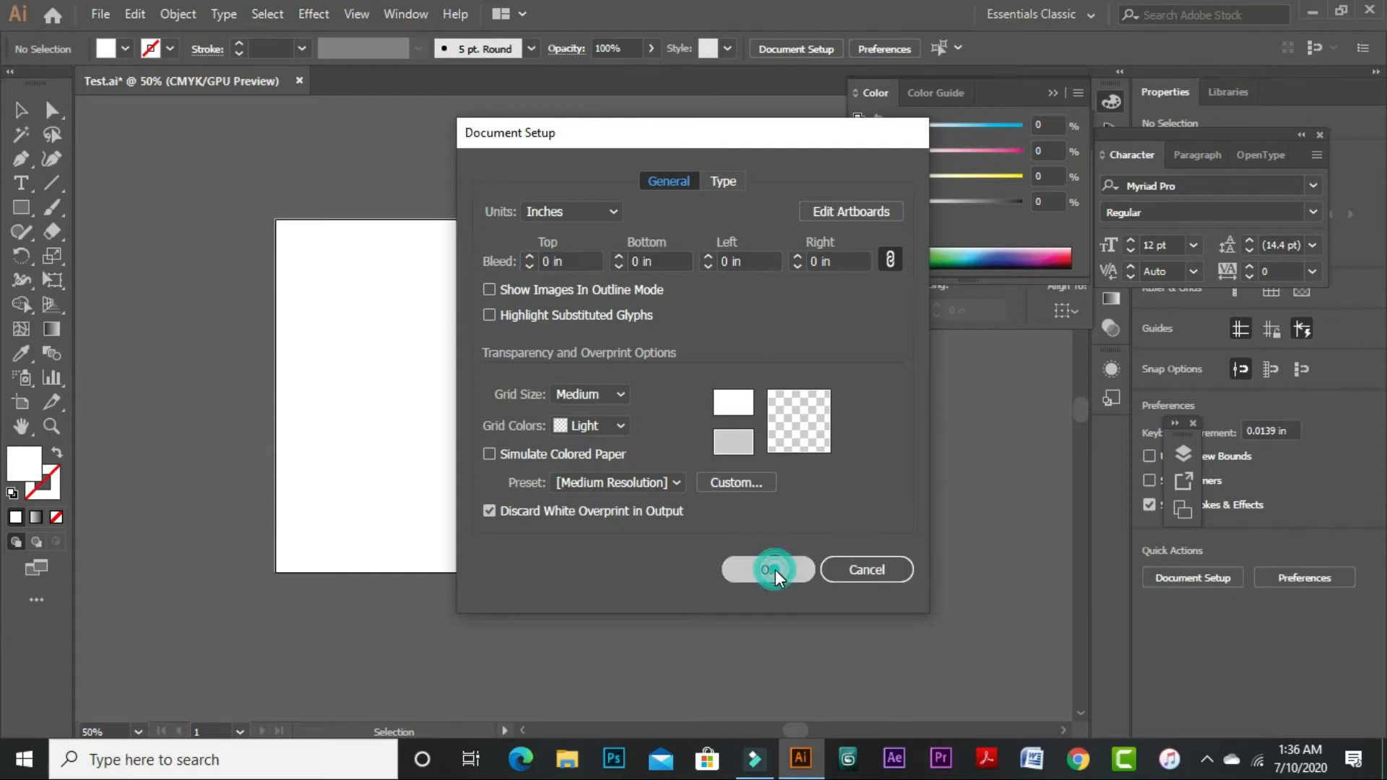
Check the document color mode options for Test.ai, keeping CMYK Color
left_click(98, 14)
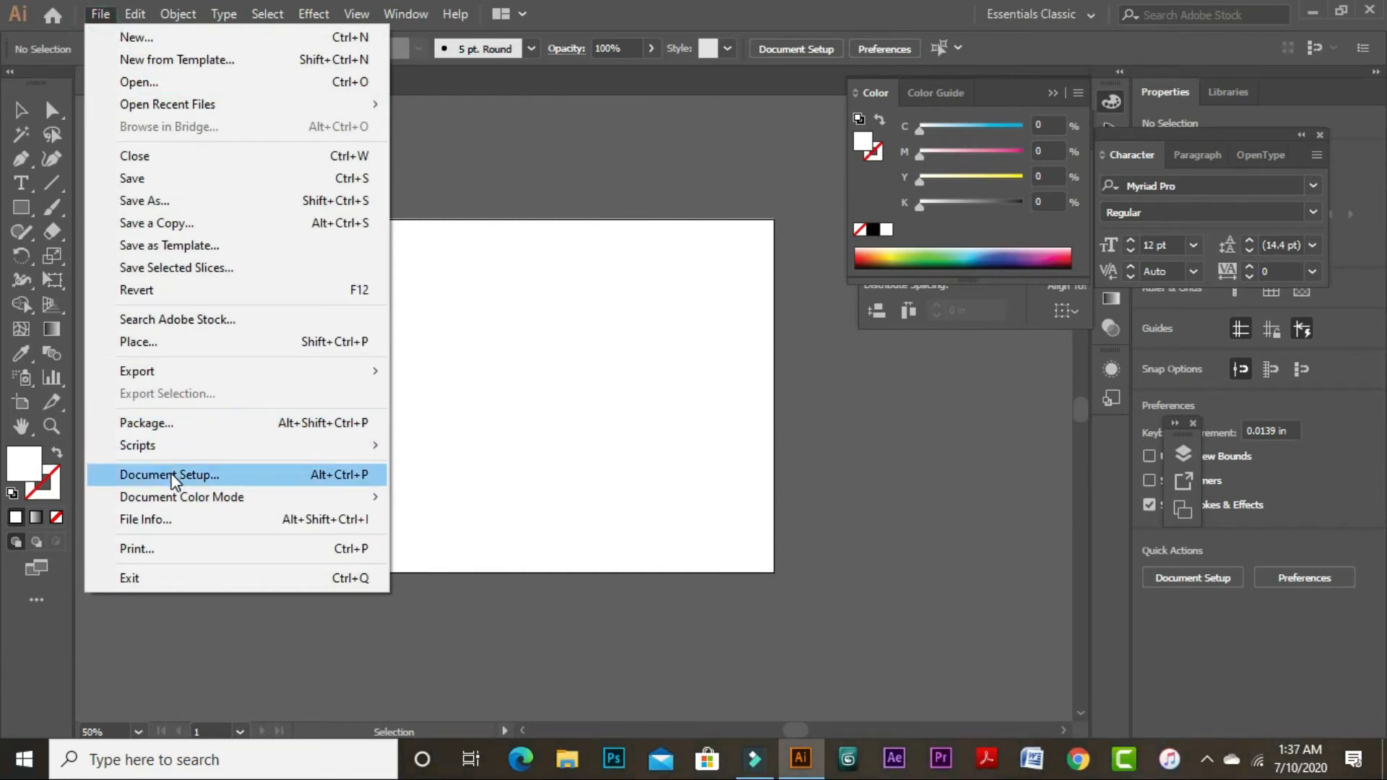
mouse_move(228, 505)
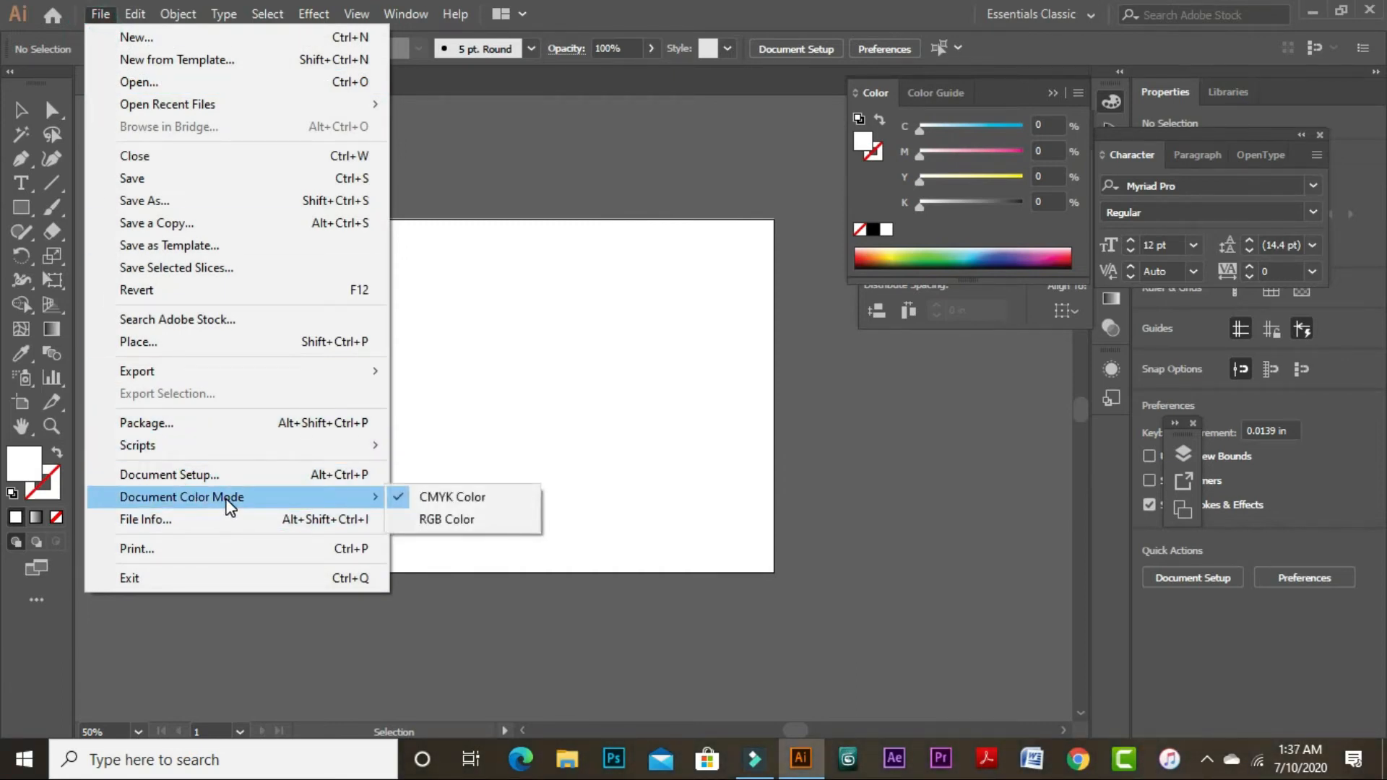
left_click(453, 504)
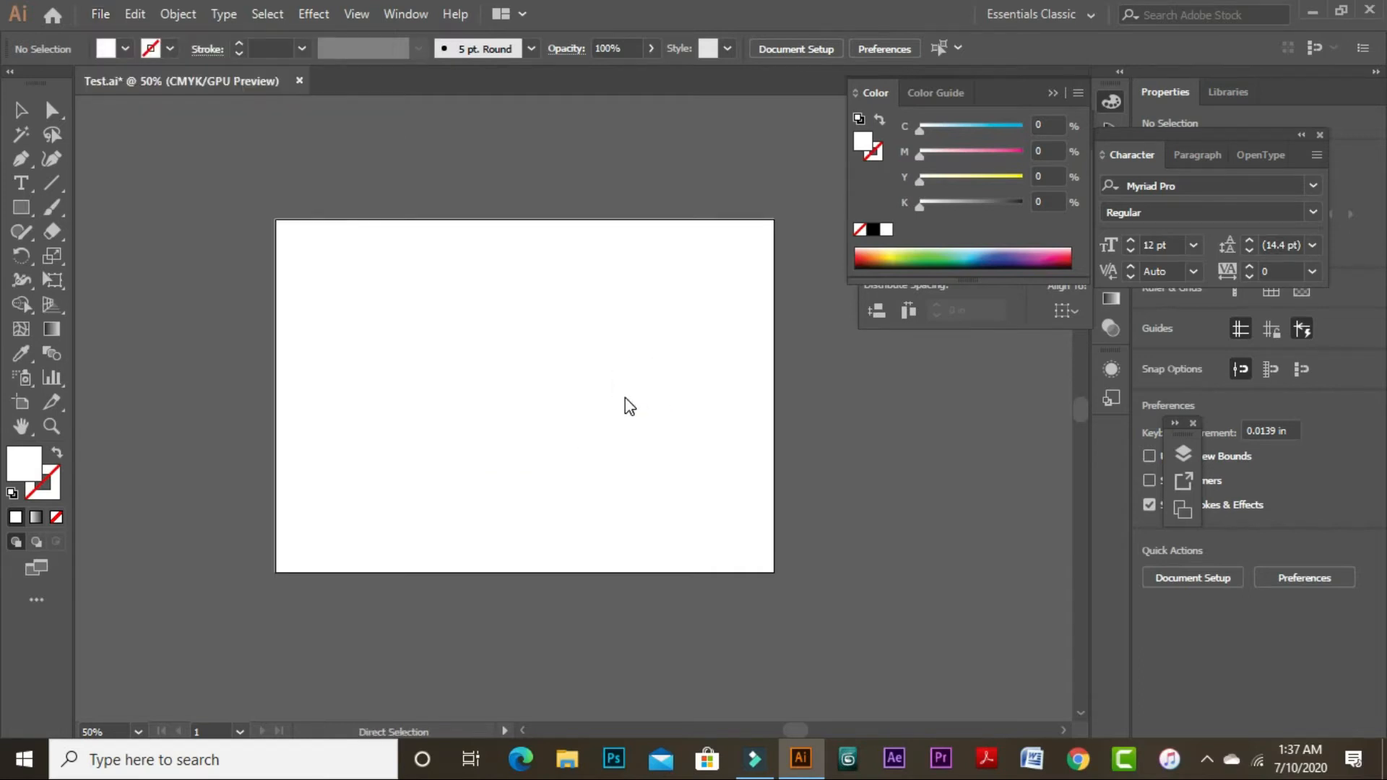
Open the image file 3rEZzM.jpg as a separate document
key("ctrl+o")
left_click(842, 373)
left_click(752, 466)
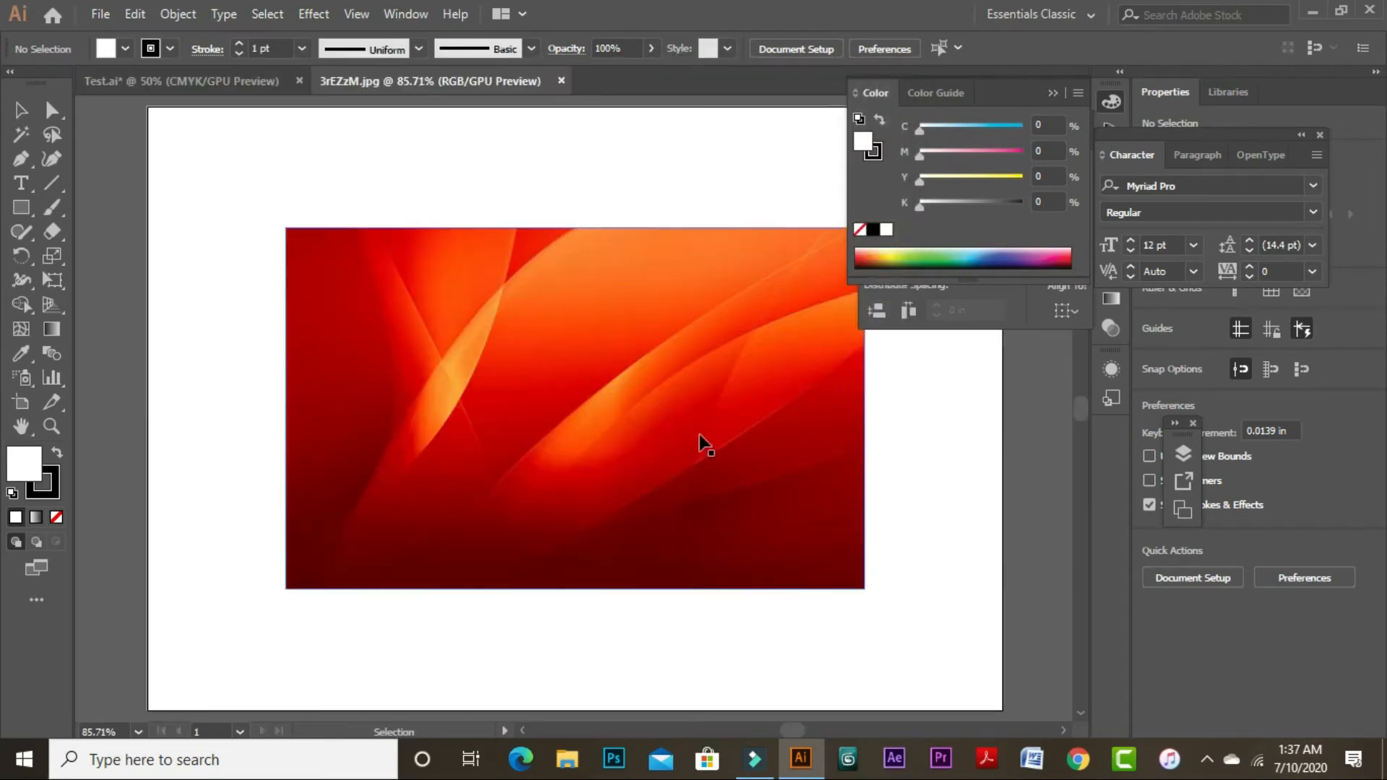
Convert the 3rEZzM.jpg document to CMYK Color mode and select its red image
left_click(101, 13)
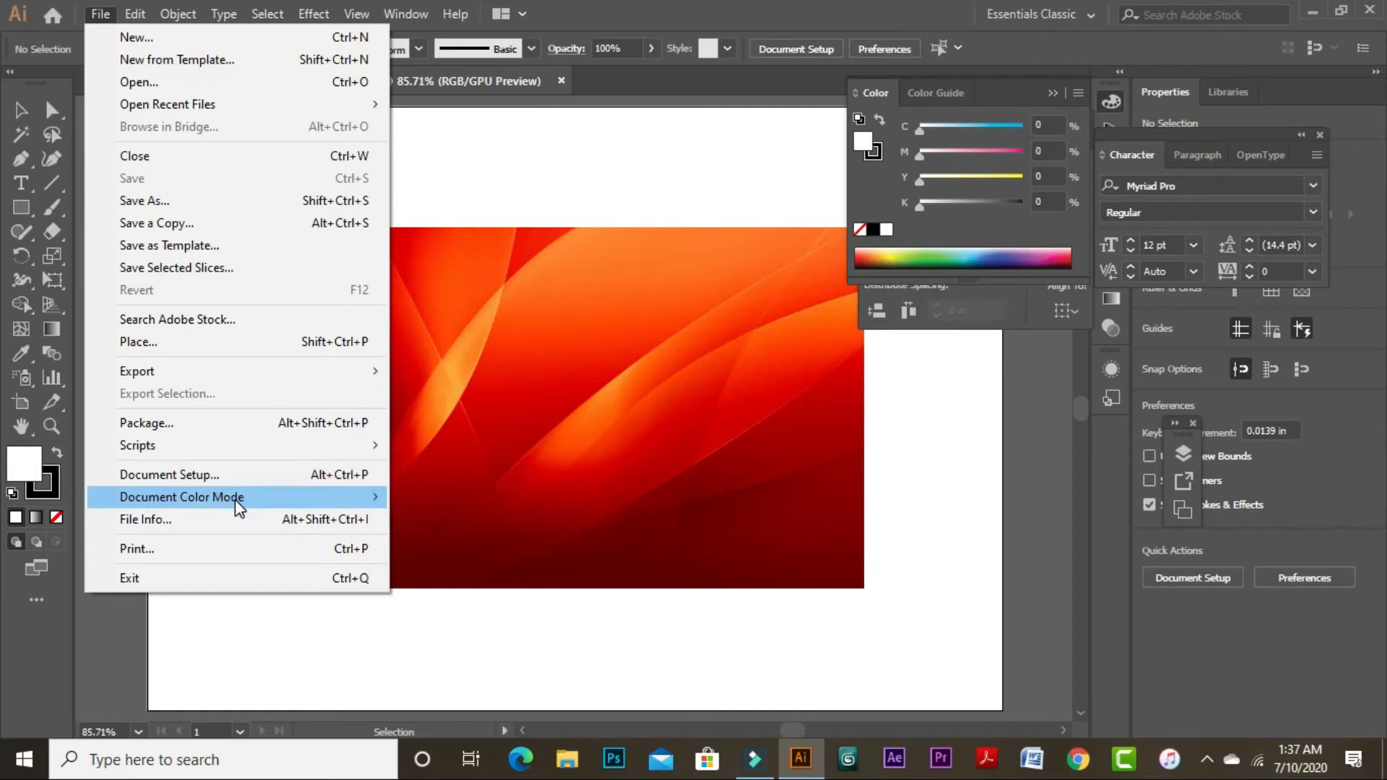
left_click(442, 497)
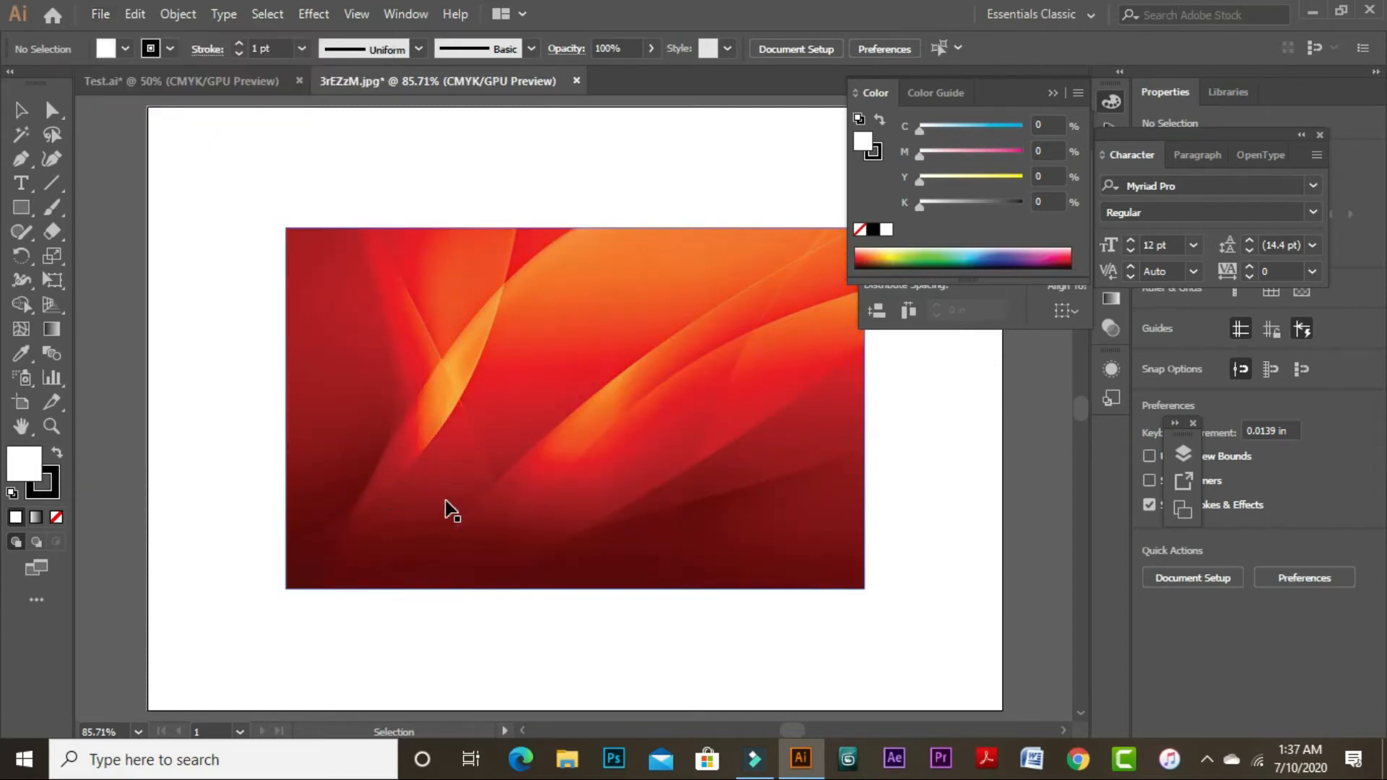
left_click(478, 329)
left_click(693, 406)
left_click(496, 320)
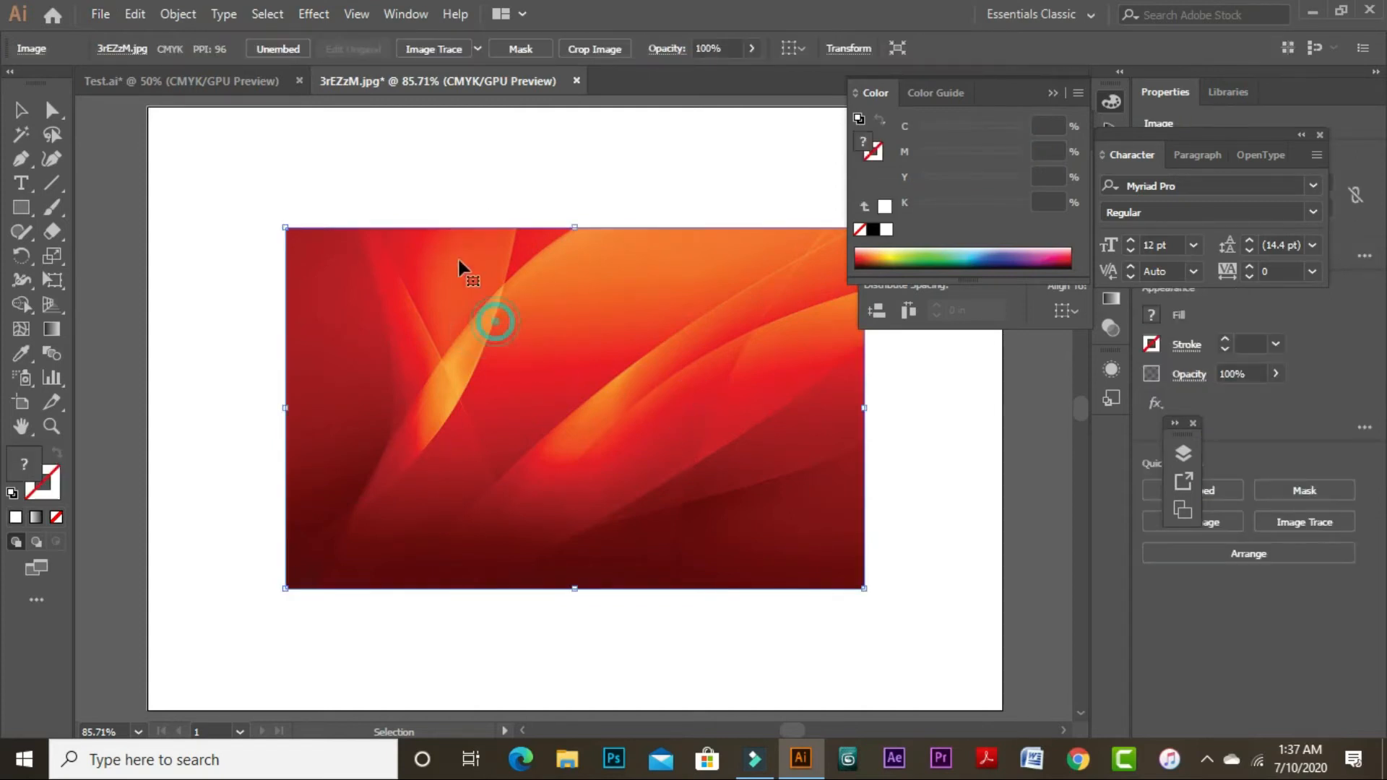
Switch the 3rEZzM.jpg document back to RGB Color mode and close it without saving
left_click(100, 14)
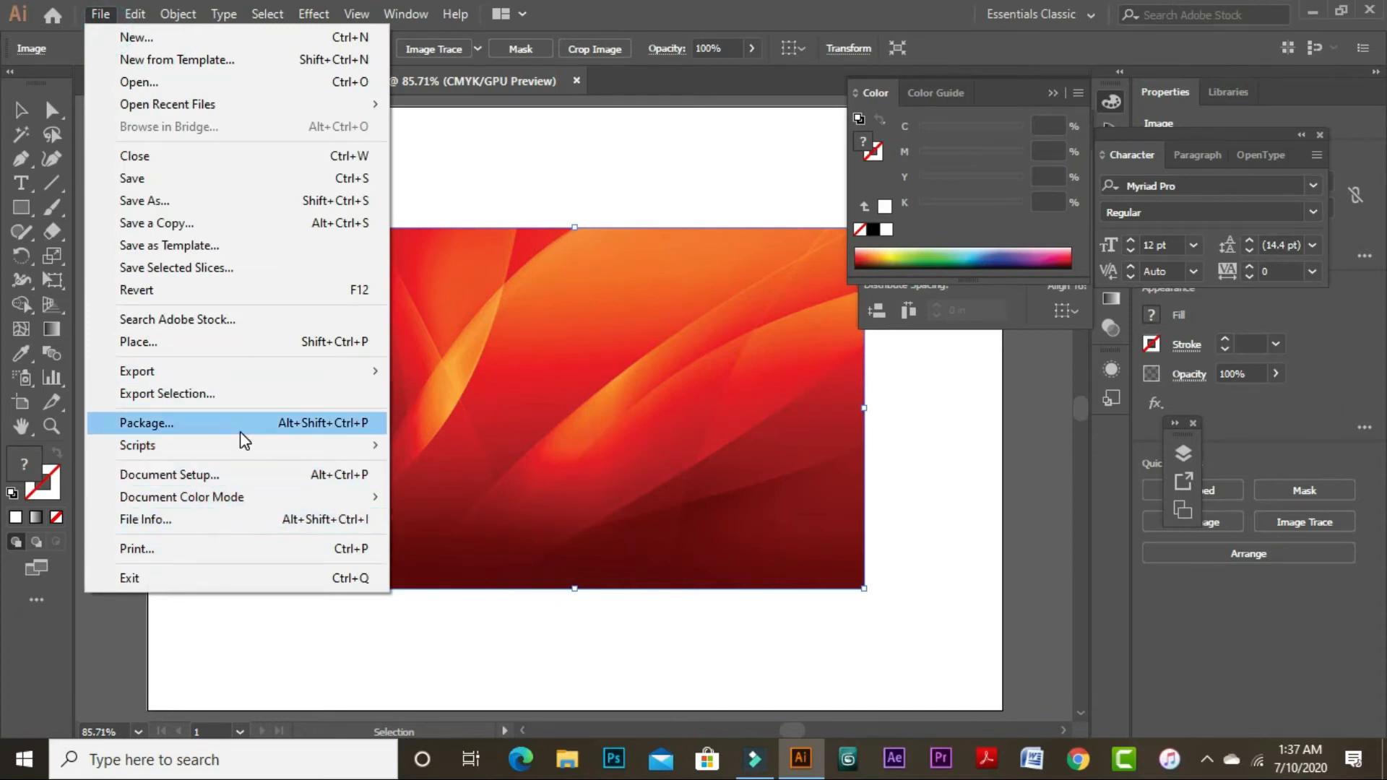
mouse_move(278, 498)
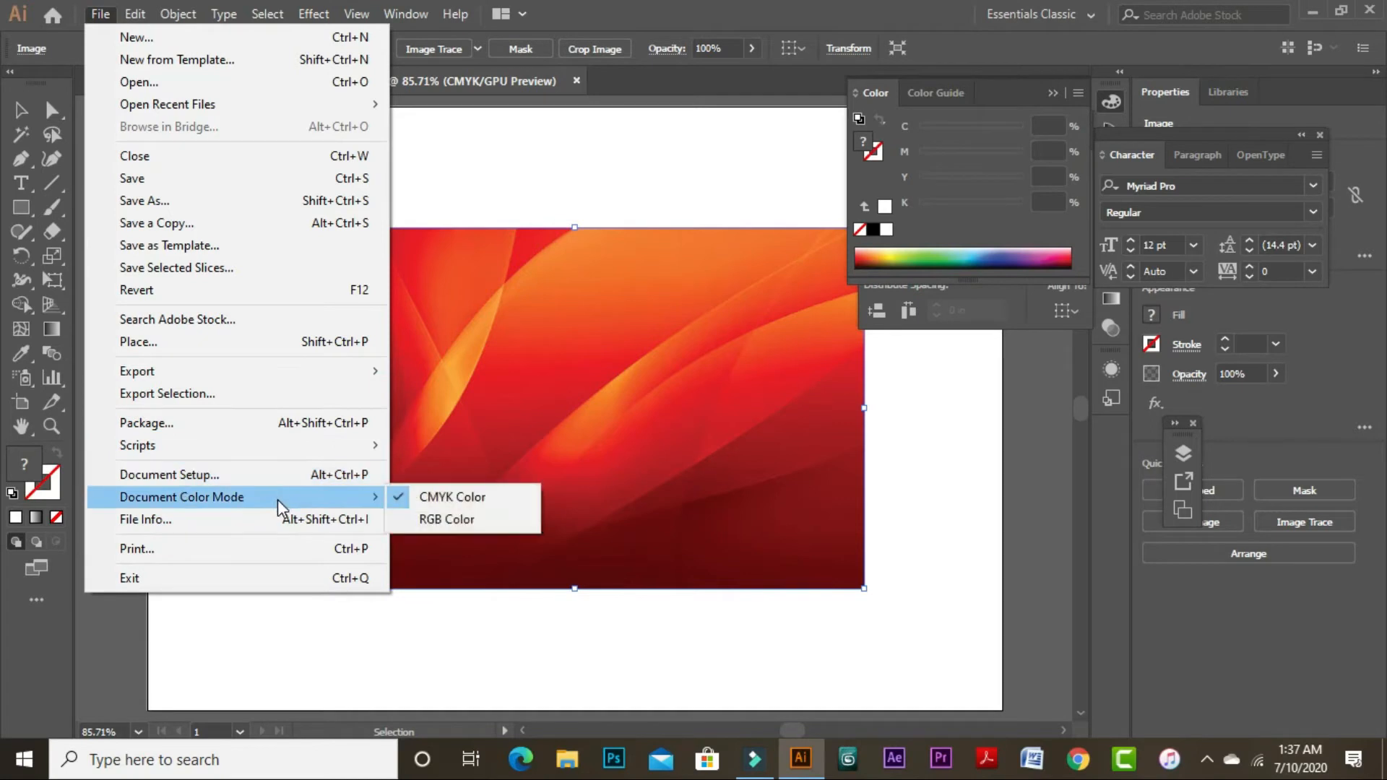
left_click(436, 514)
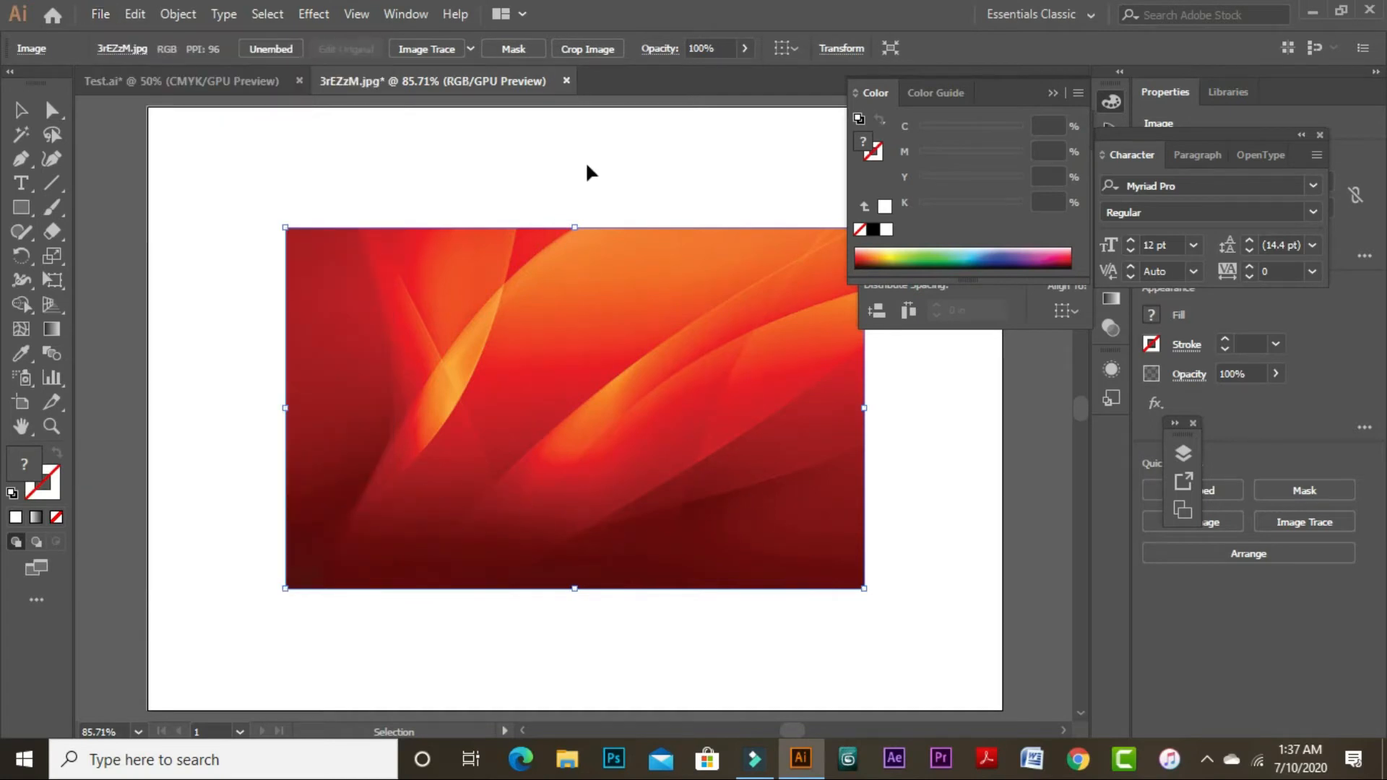
key("a")
key("ctrl+w")
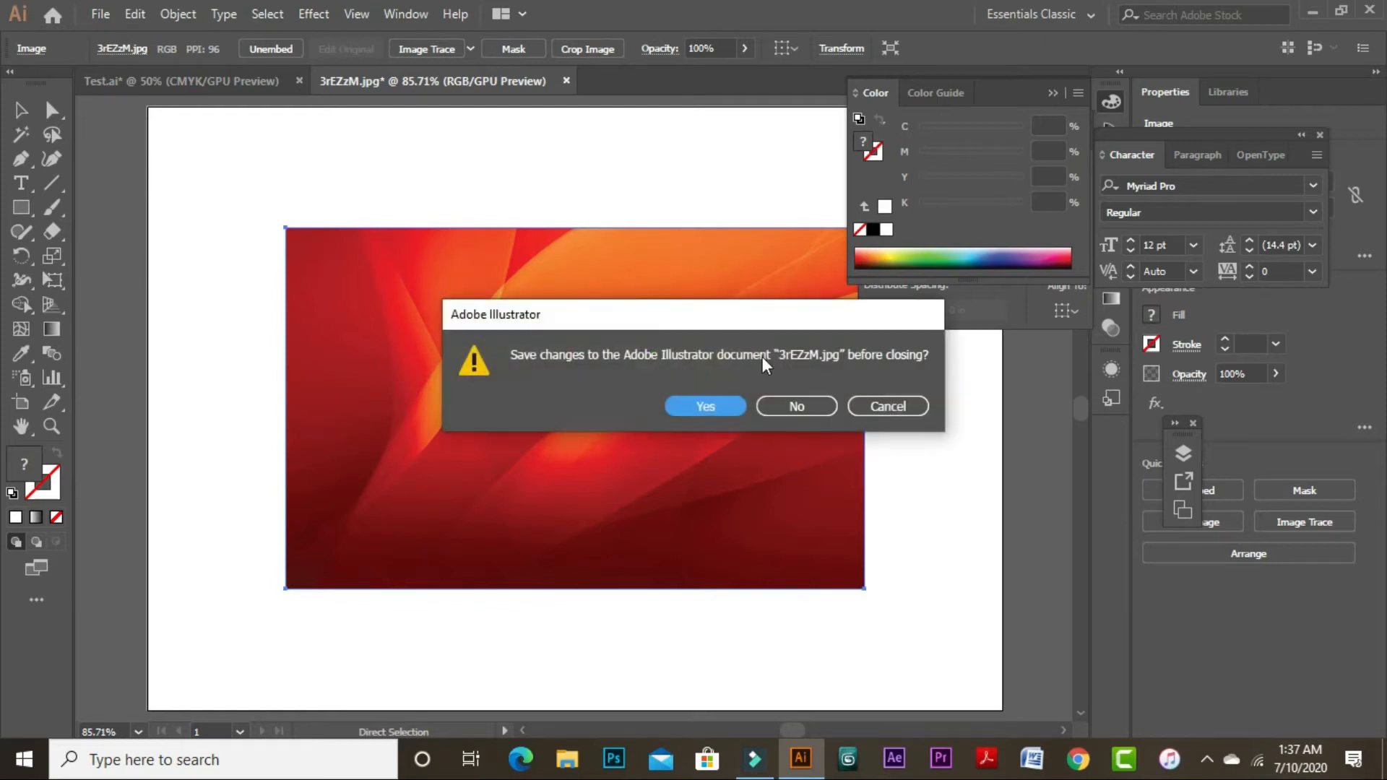
left_click(786, 405)
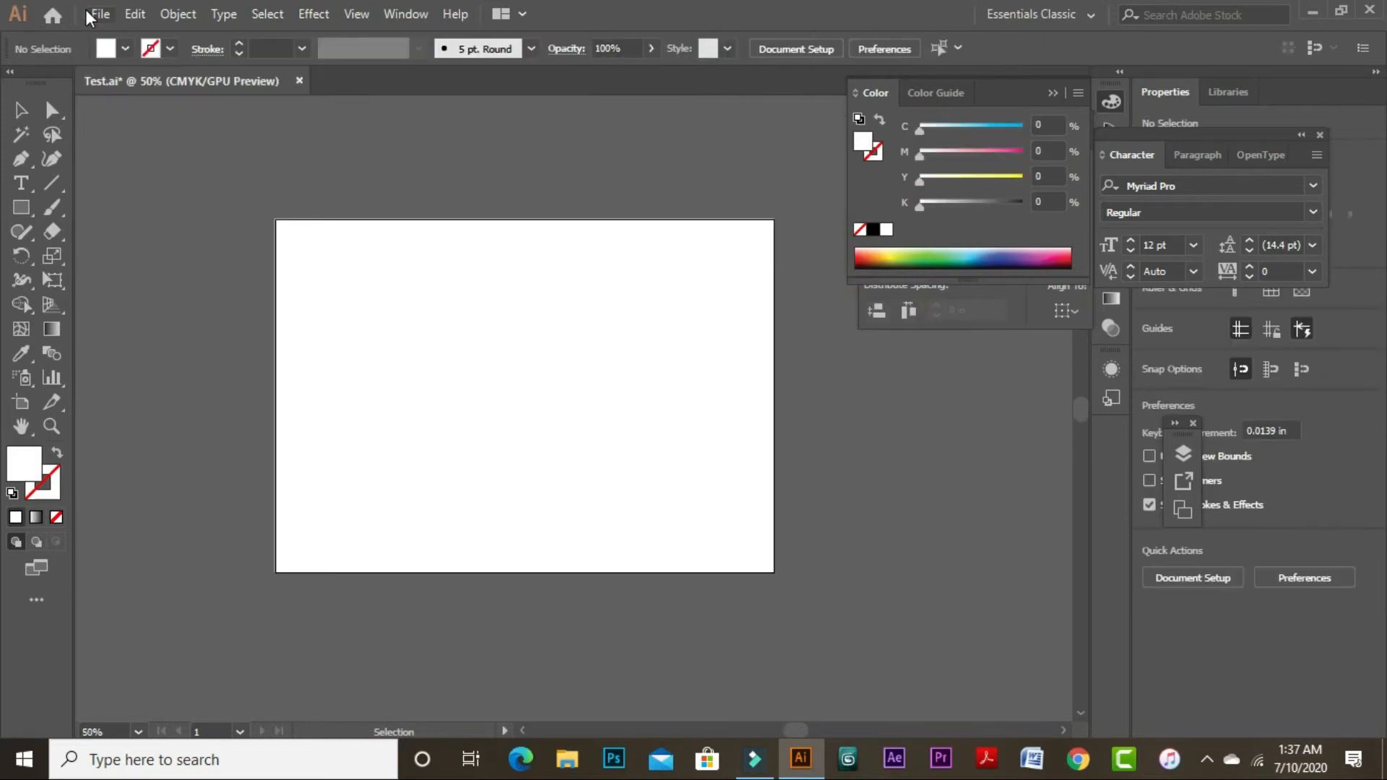
left_click(92, 17)
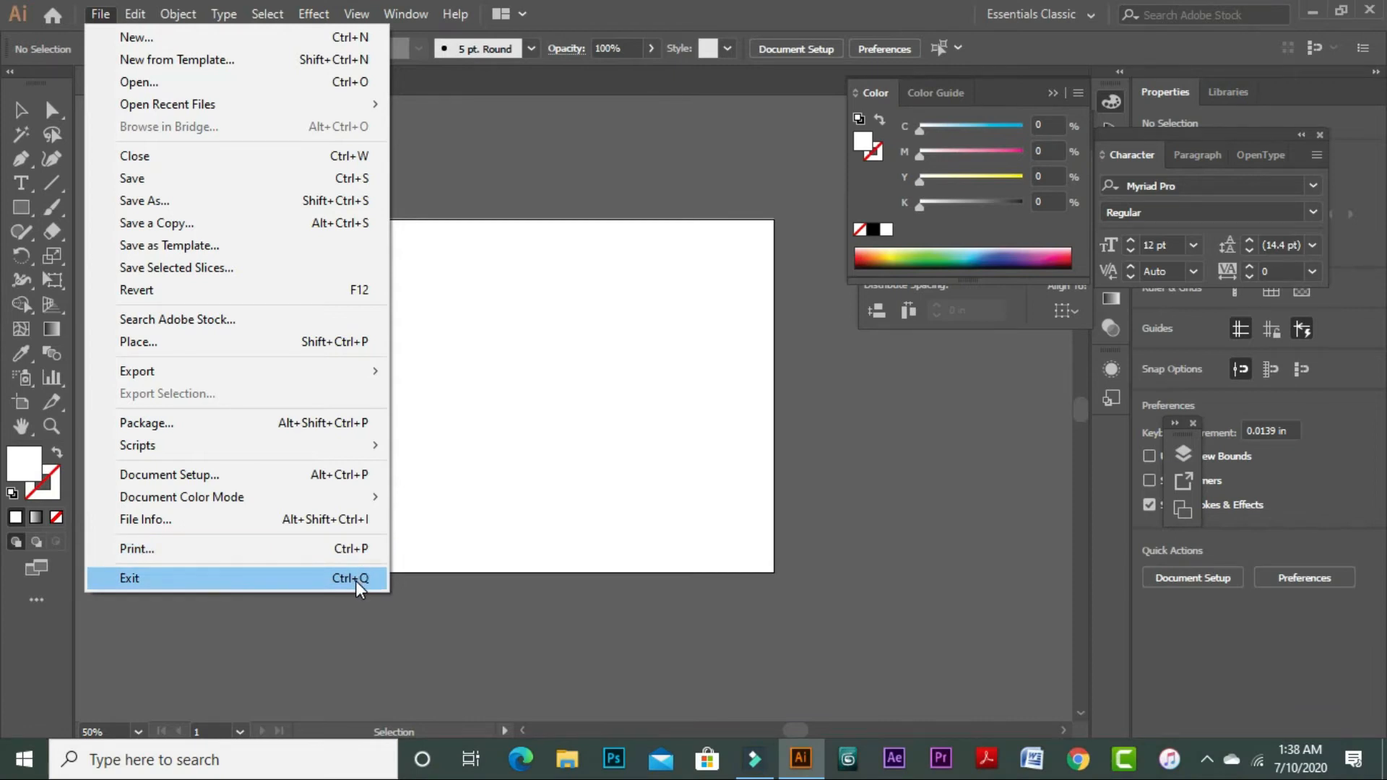
left_click(582, 373)
key("a")
key("ctrl+minus")
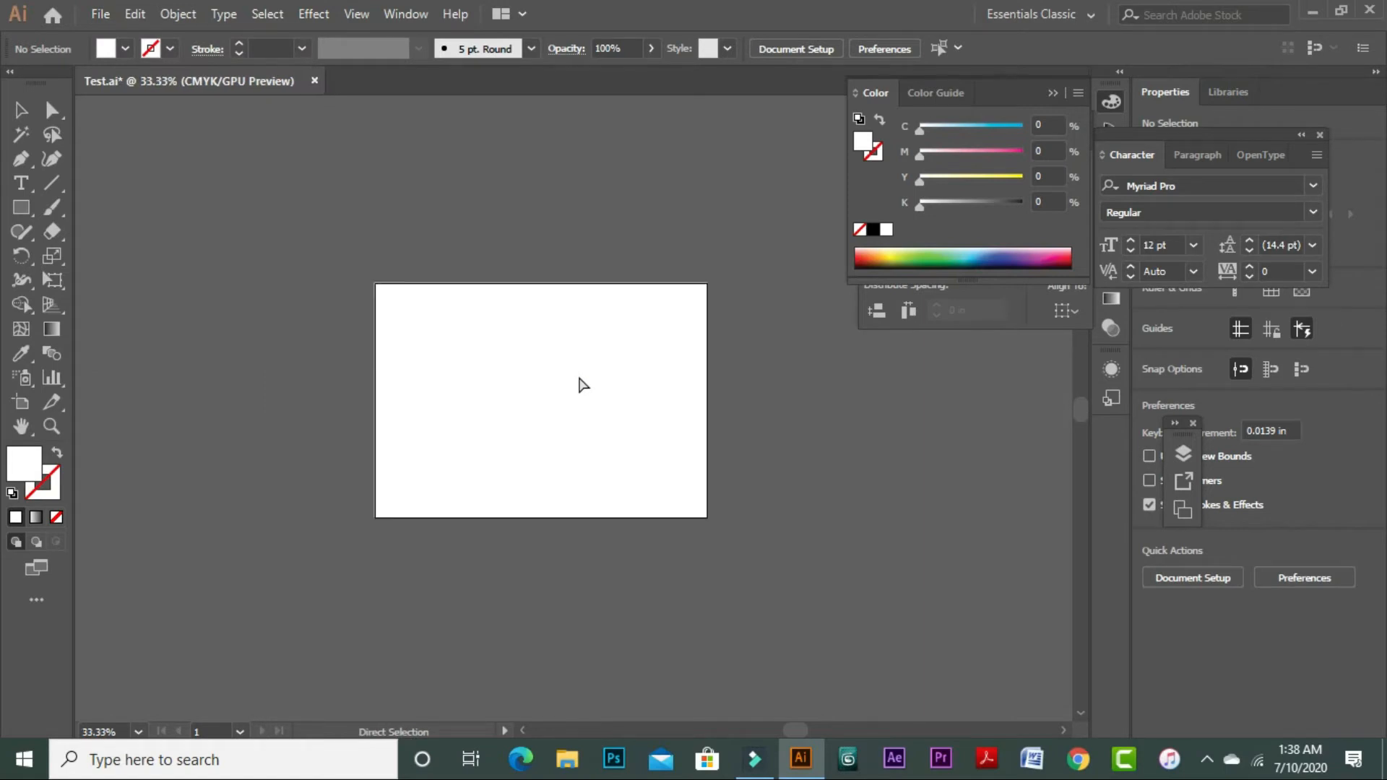
key("ctrl+0")
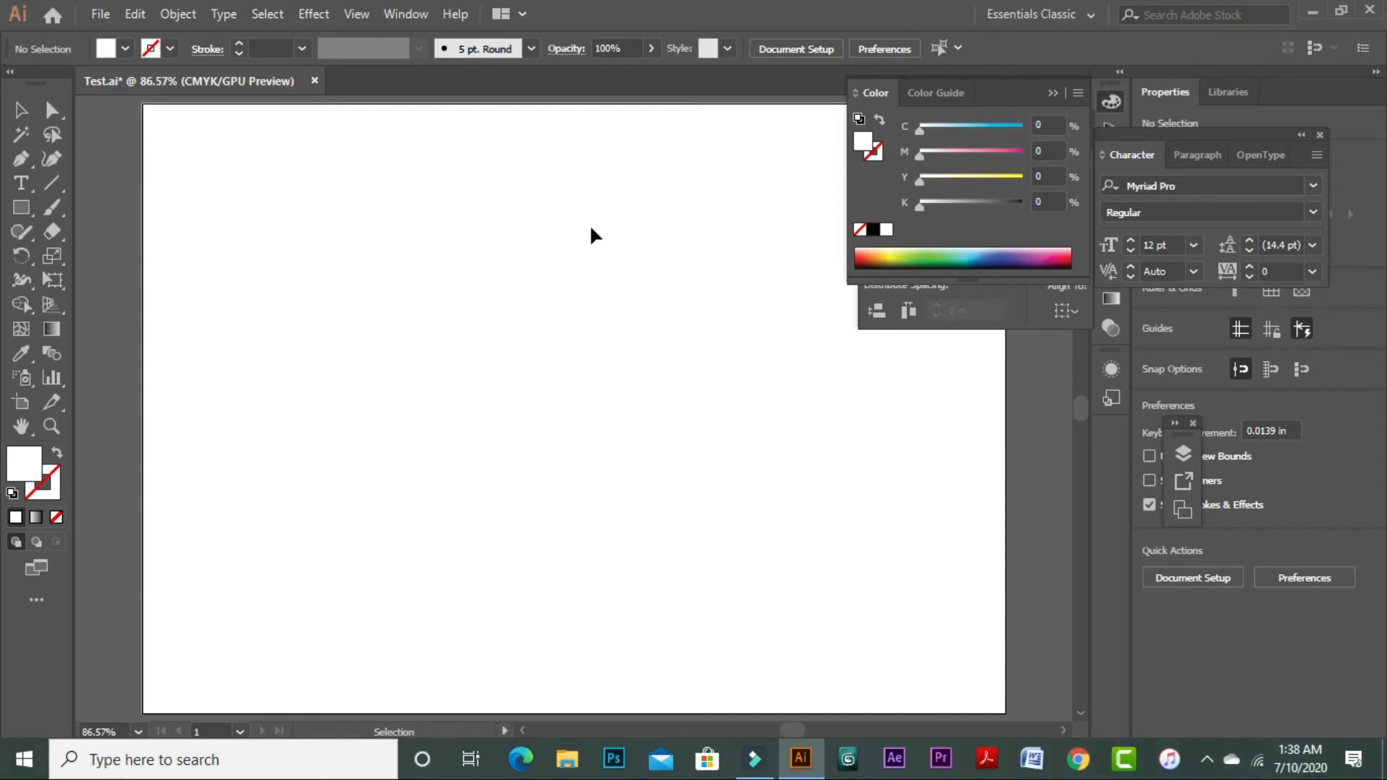
left_click(99, 14)
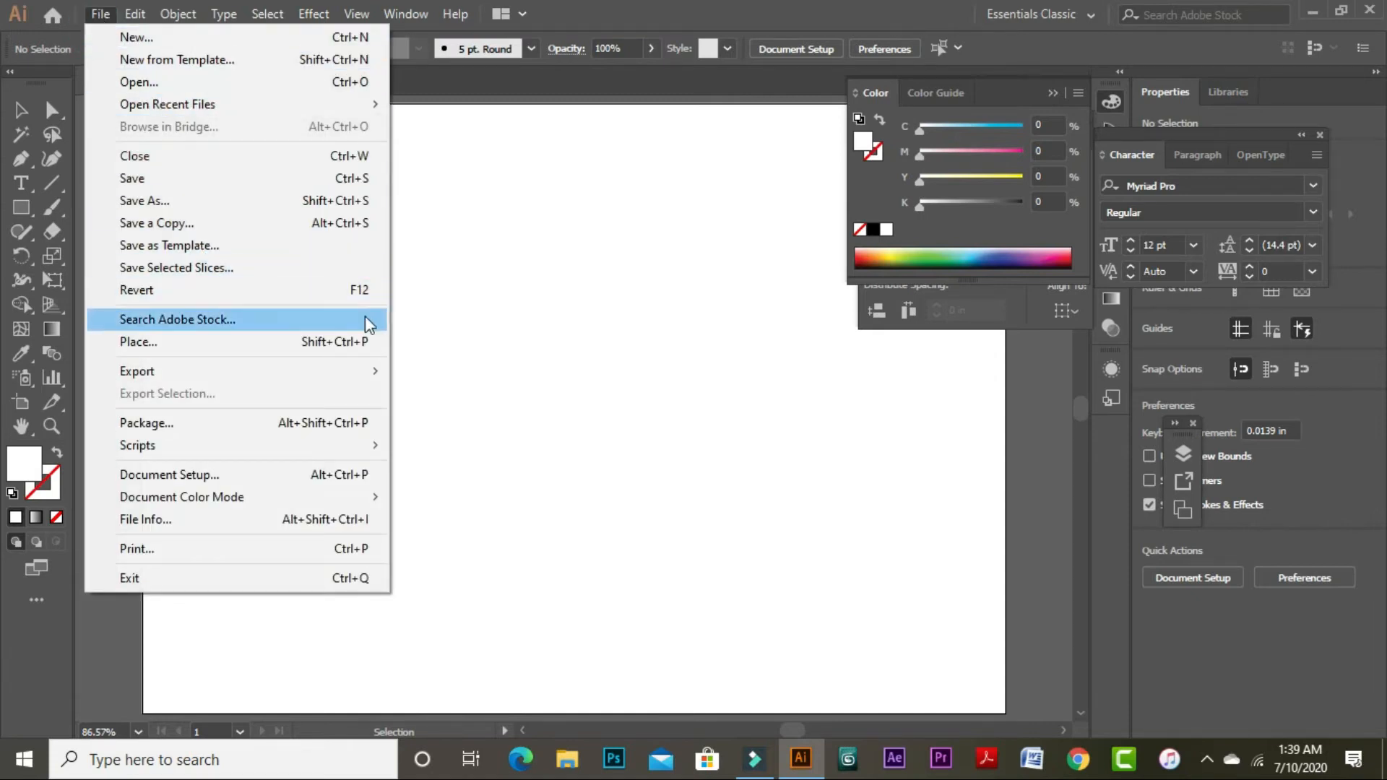
left_click(180, 14)
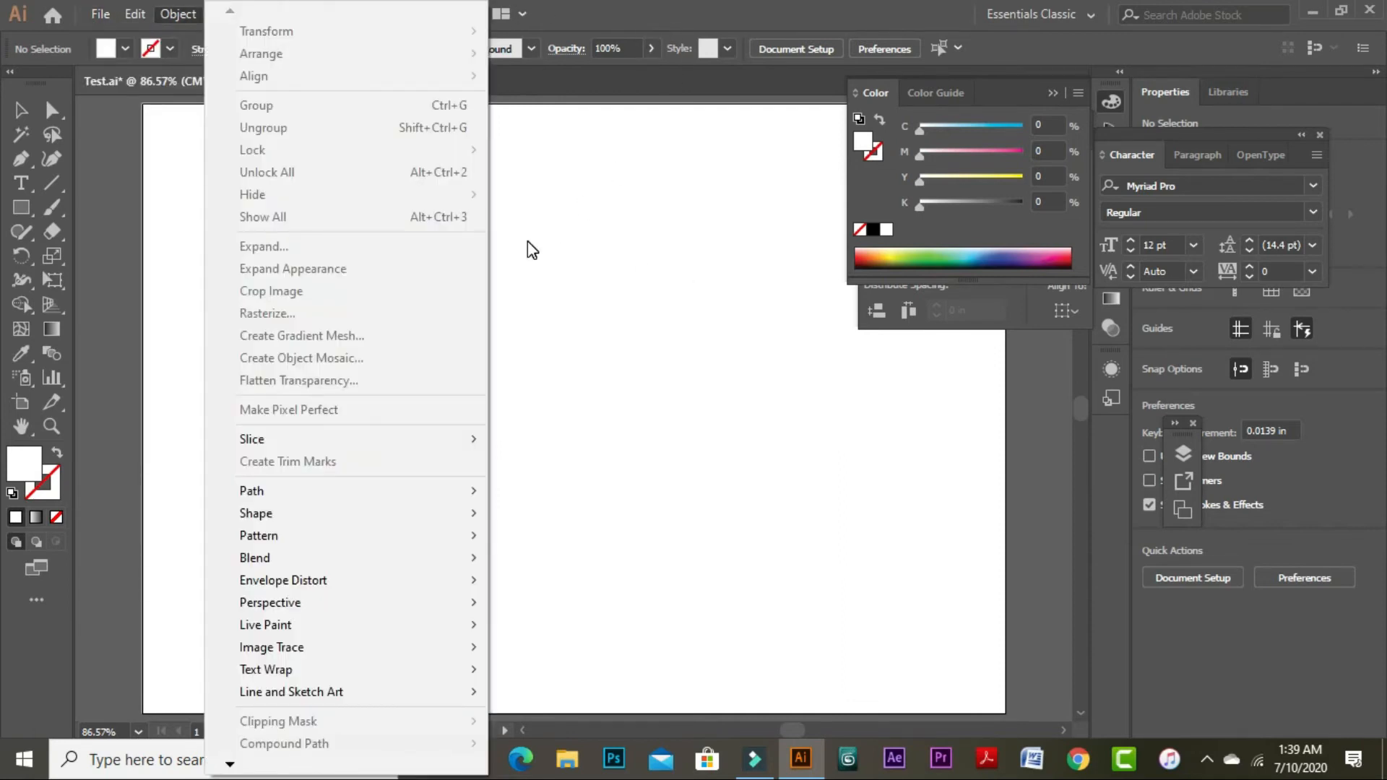
left_click(114, 207)
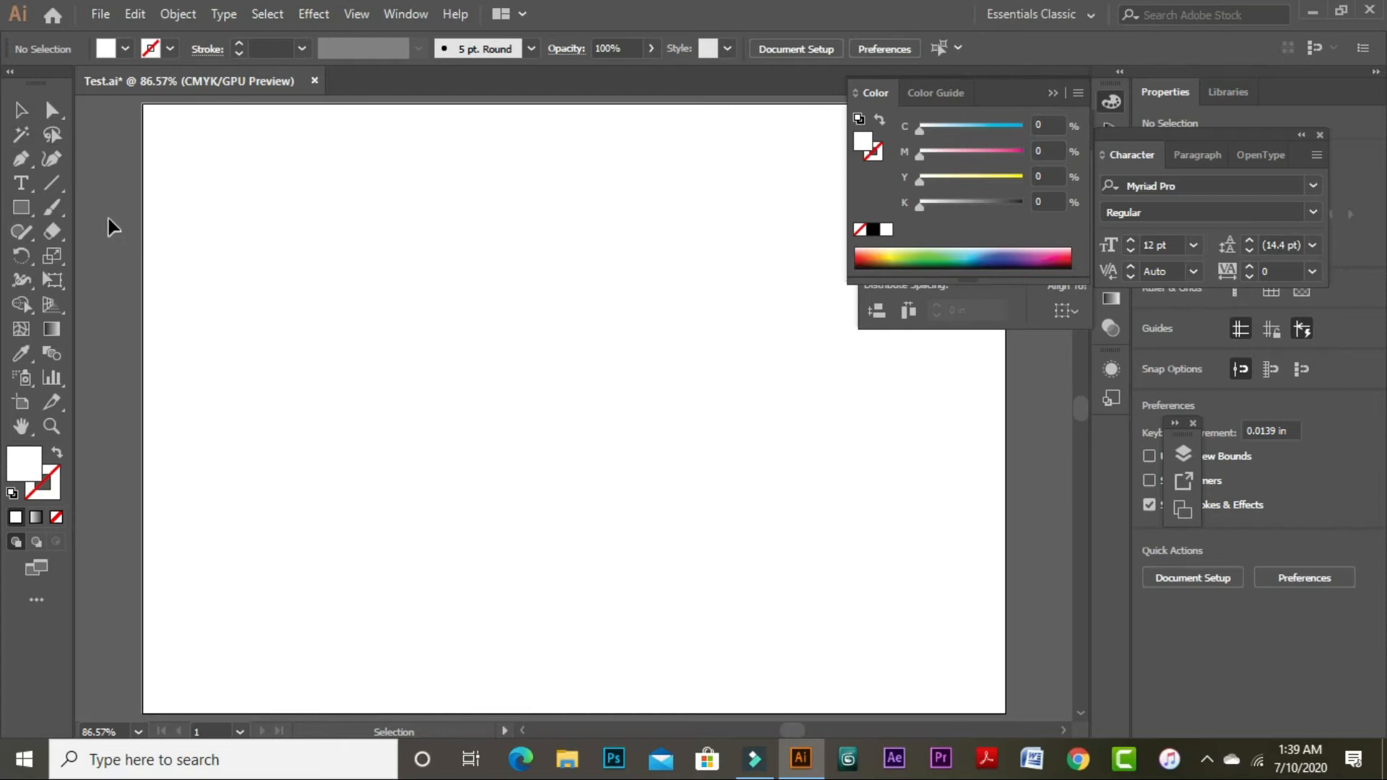
Draw a rectangle in the middle of the Test.ai artboard and fill it with green (C 66.67, M 0, Y 100, K 0)
left_click(22, 208)
left_click_drag(311, 246, 750, 538)
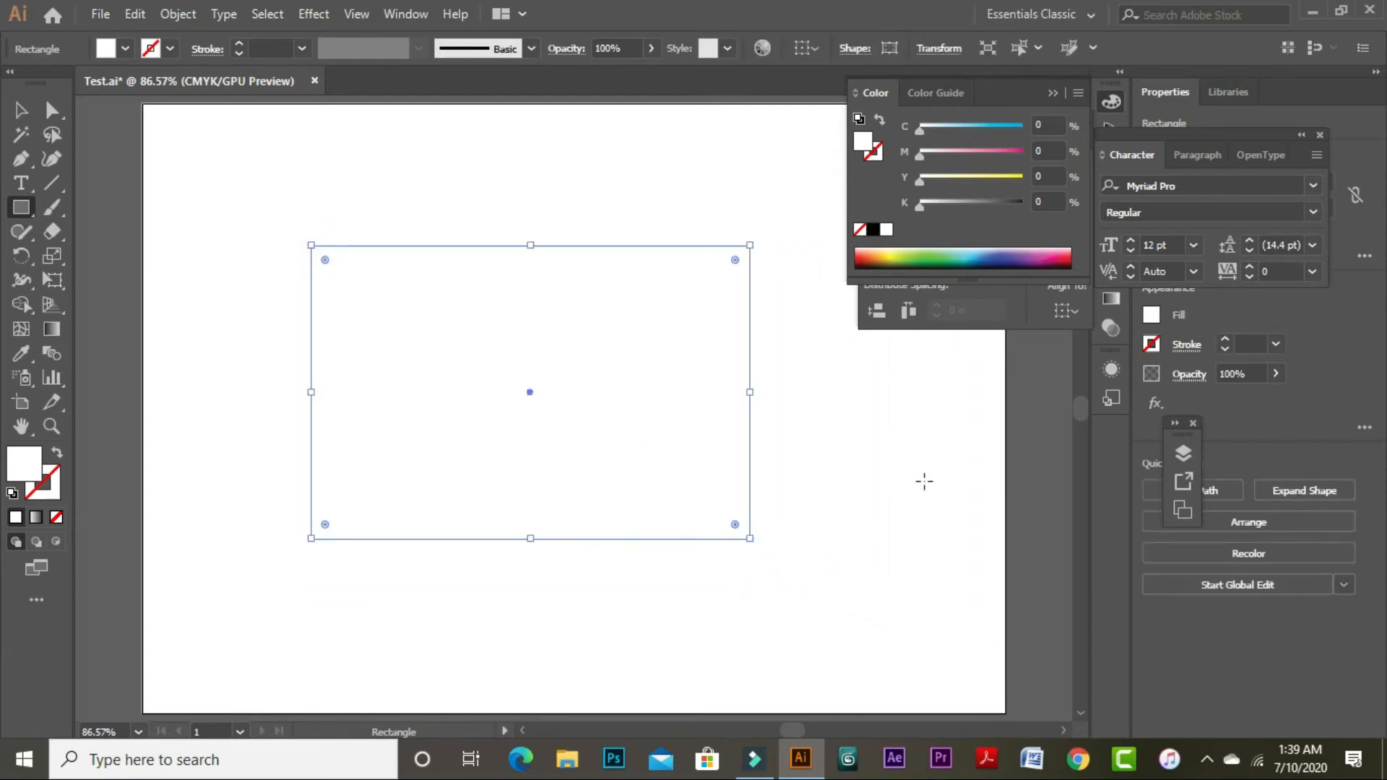
left_click(941, 253)
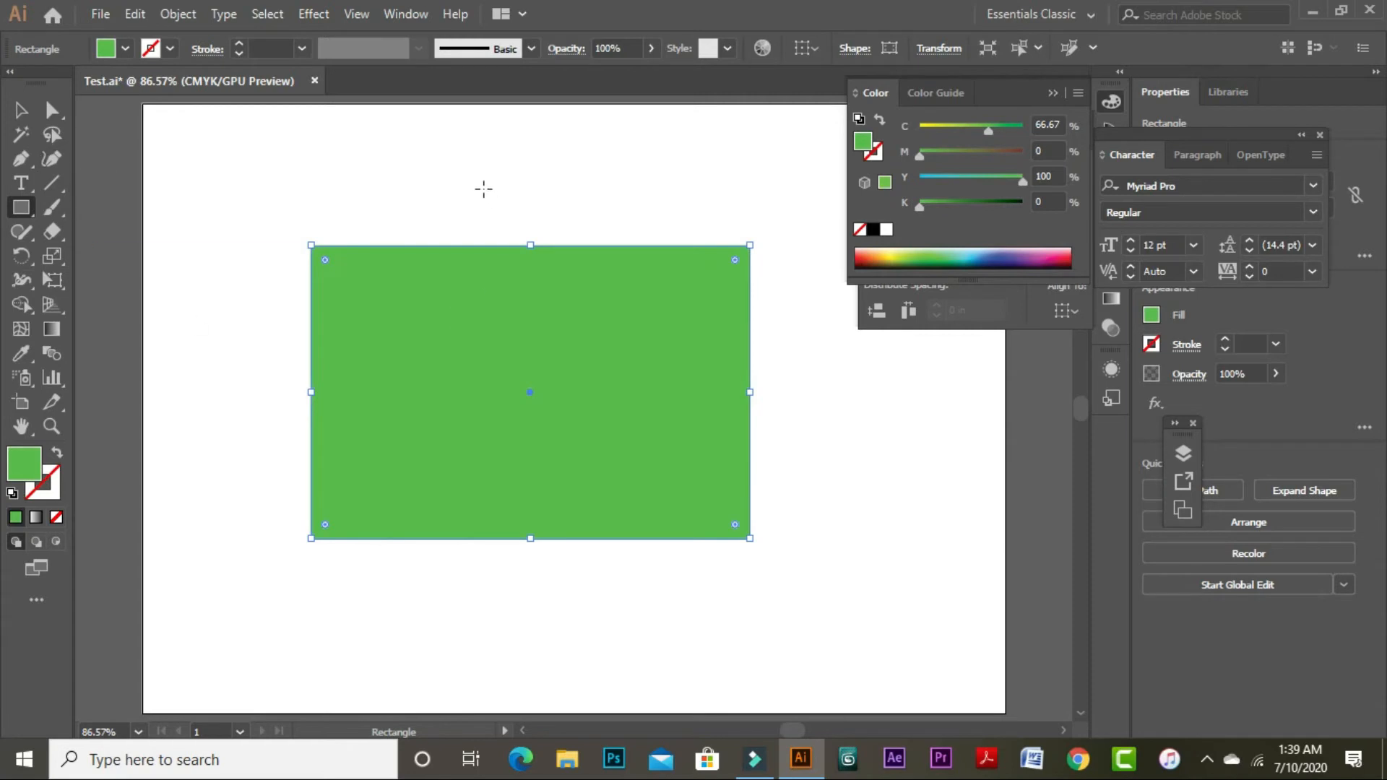
Move the green rectangle around the artboard with the Selection tool, ending over the artboard's lower-right edge
left_click(21, 109)
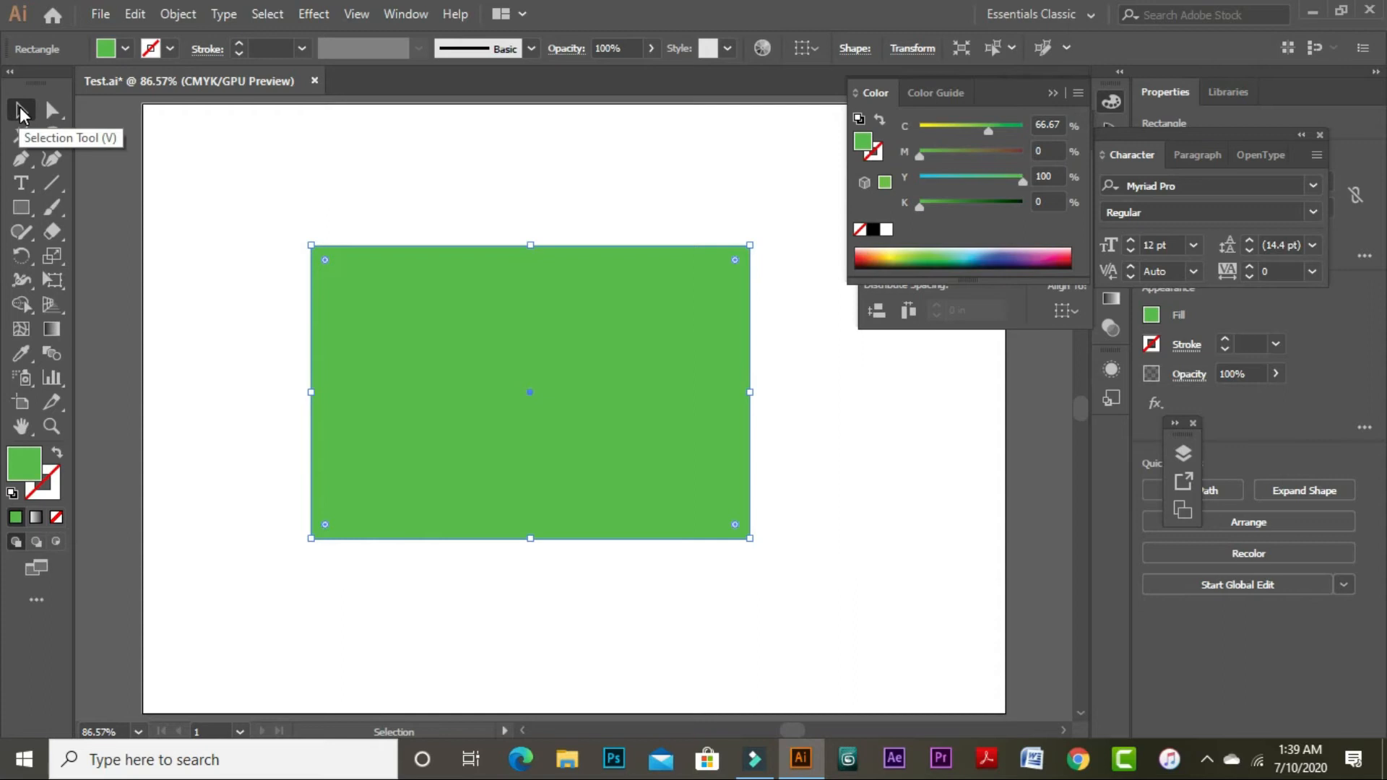
left_click_drag(598, 434, 517, 554)
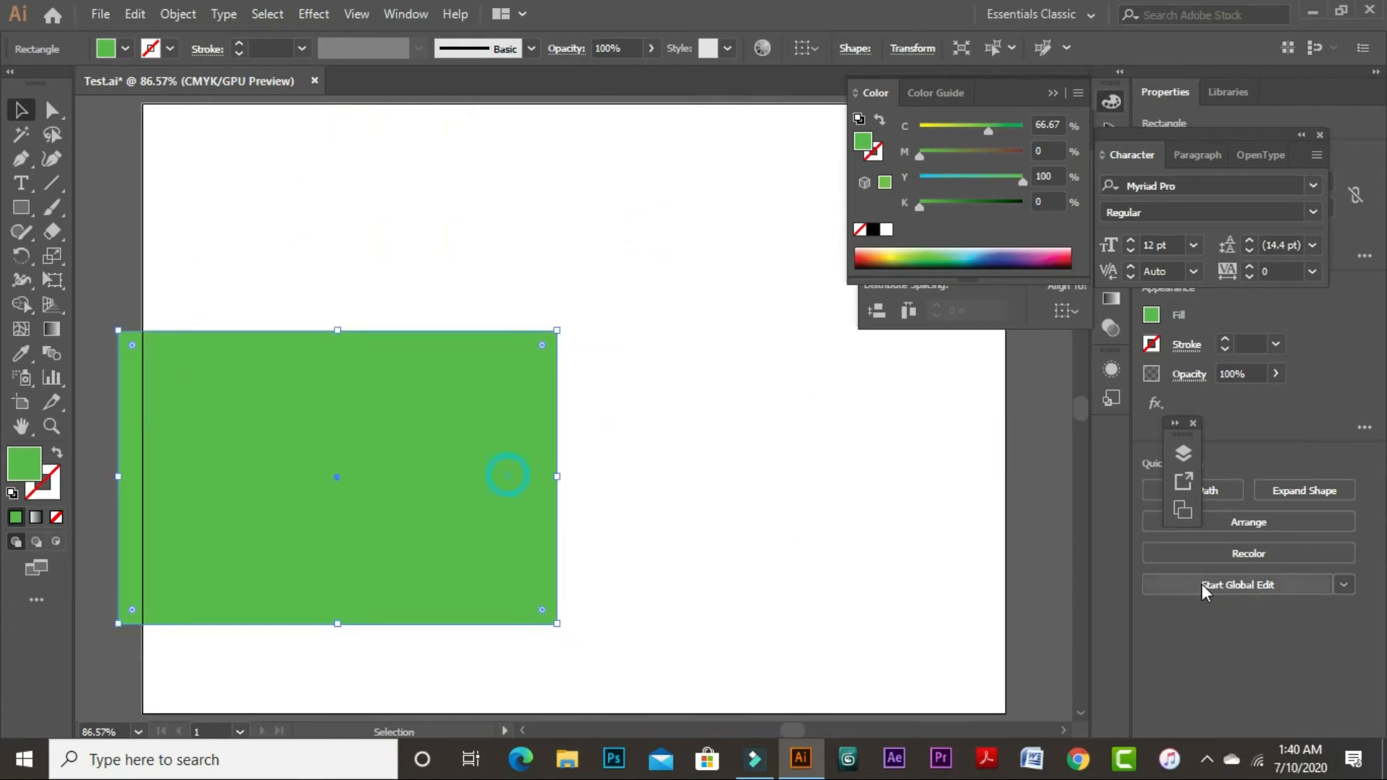
left_click_drag(432, 512, 749, 359)
left_click_drag(649, 378, 846, 514)
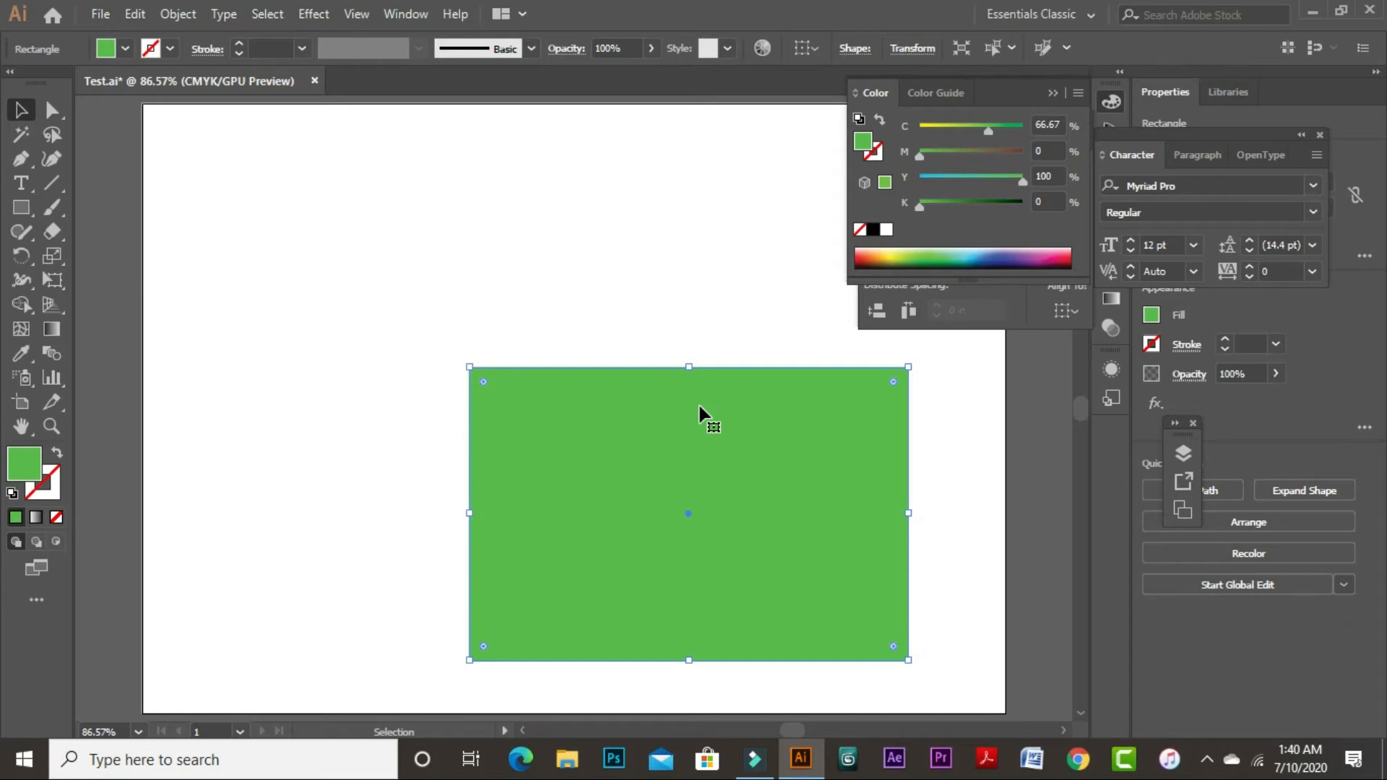
left_click_drag(671, 448, 492, 211)
left_click_drag(510, 299, 761, 523)
left_click_drag(650, 552, 364, 578)
left_click_drag(517, 551, 854, 615)
left_click_drag(782, 565, 760, 340)
left_click_drag(758, 372, 377, 456)
left_click_drag(479, 489, 847, 657)
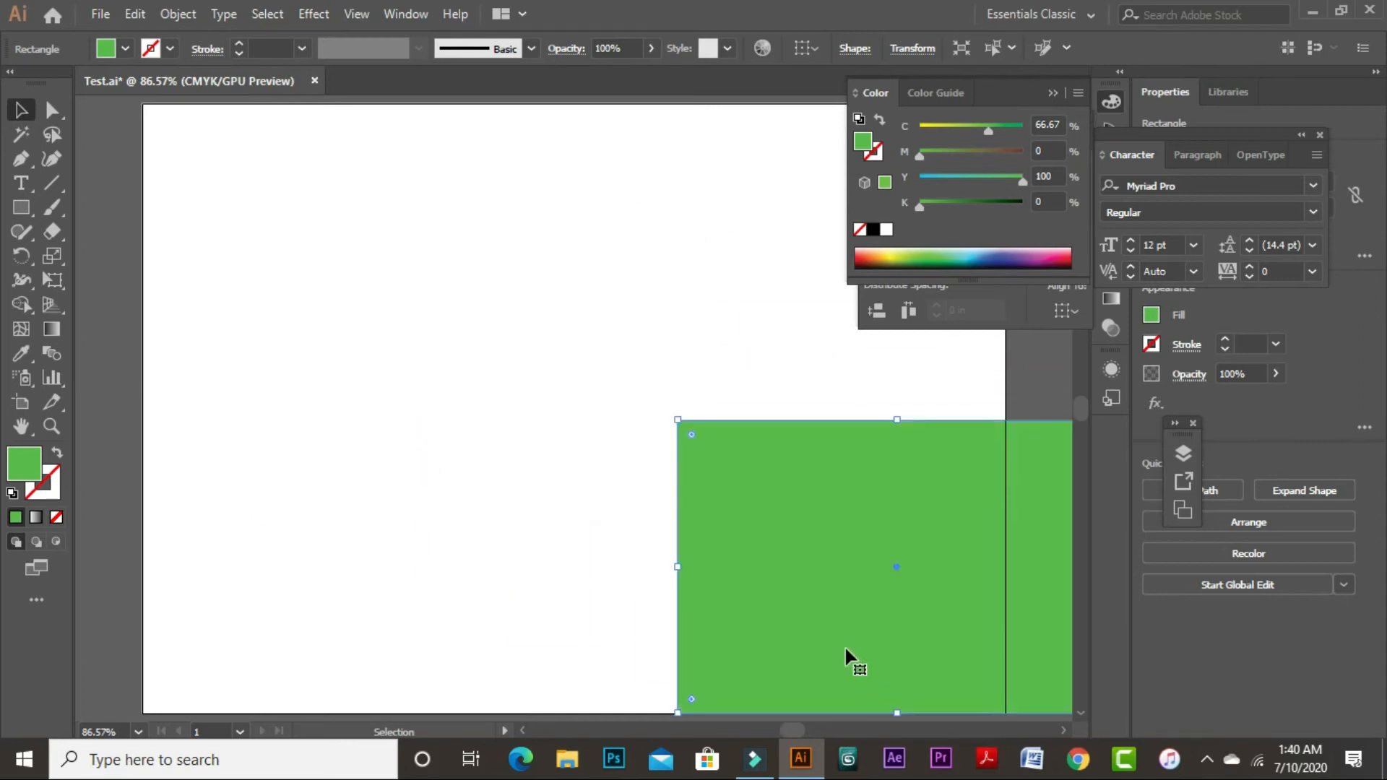
Move the green rectangle from the artboard's lower-right edge back to its upper middle area
key("ctrl+minus")
key("ctrl+minus")
key("ctrl+minus")
left_click_drag(596, 392, 334, 442)
left_click_drag(325, 453, 450, 334)
key("ctrl+0")
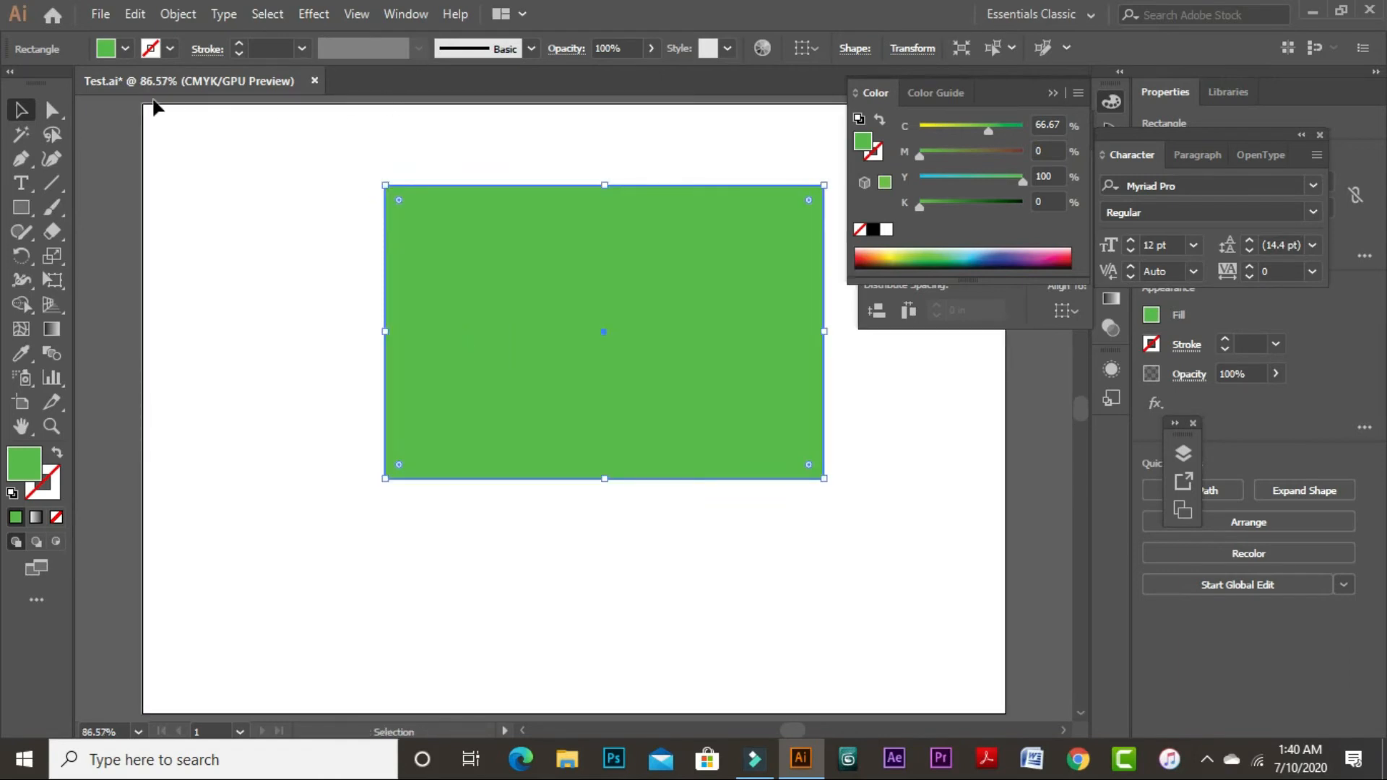
Reselect the green rectangle with a marquee, reposition it near the artboard's centre, and deselect it
left_click(535, 140)
left_click_drag(297, 149, 871, 532)
left_click_drag(605, 335, 586, 499)
left_click_drag(551, 488, 559, 333)
left_click_drag(464, 383, 675, 446)
left_click_drag(773, 445, 286, 366)
left_click_drag(368, 438, 584, 491)
left_click_drag(447, 424, 503, 415)
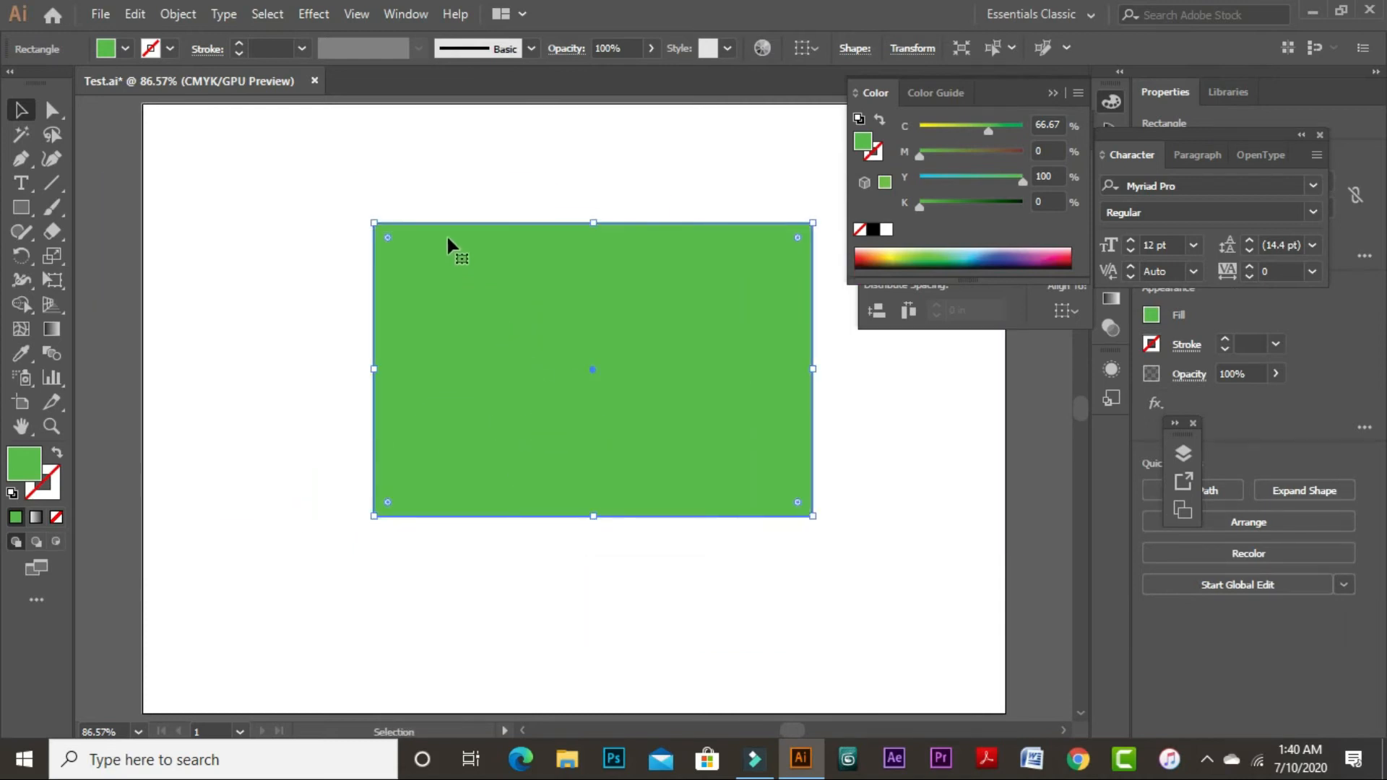
left_click(423, 144)
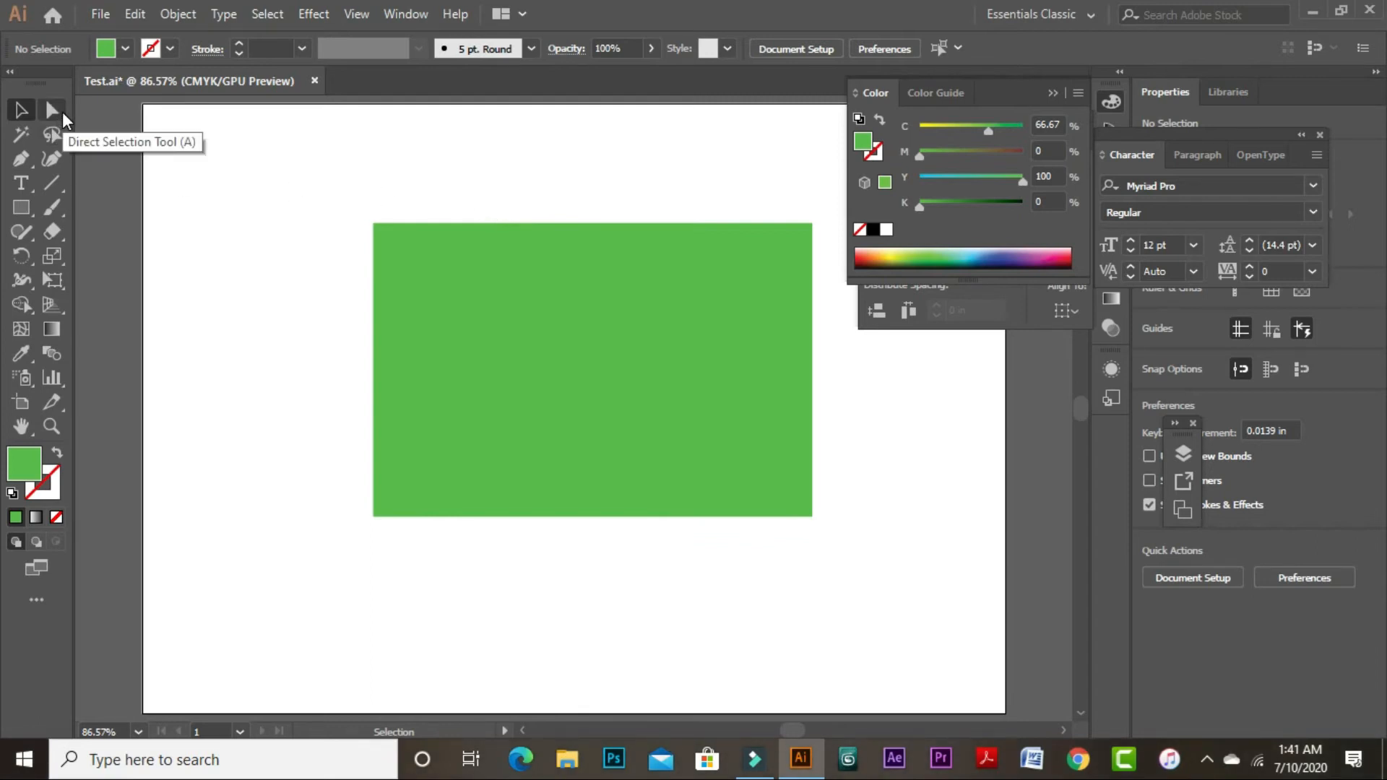
Give the rectangle a green 1 pt stroke with no fill, and deselect it
left_click(497, 303)
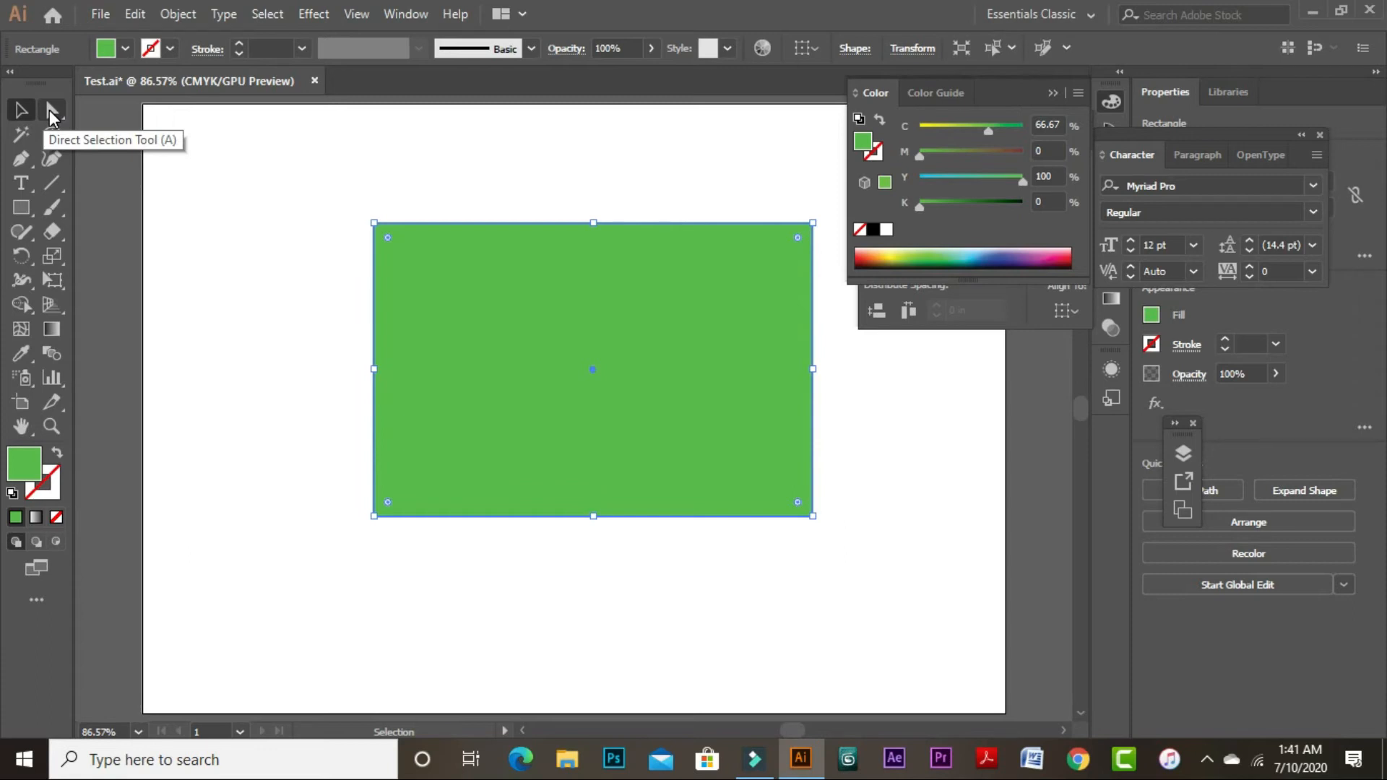
left_click_drag(28, 462, 45, 484)
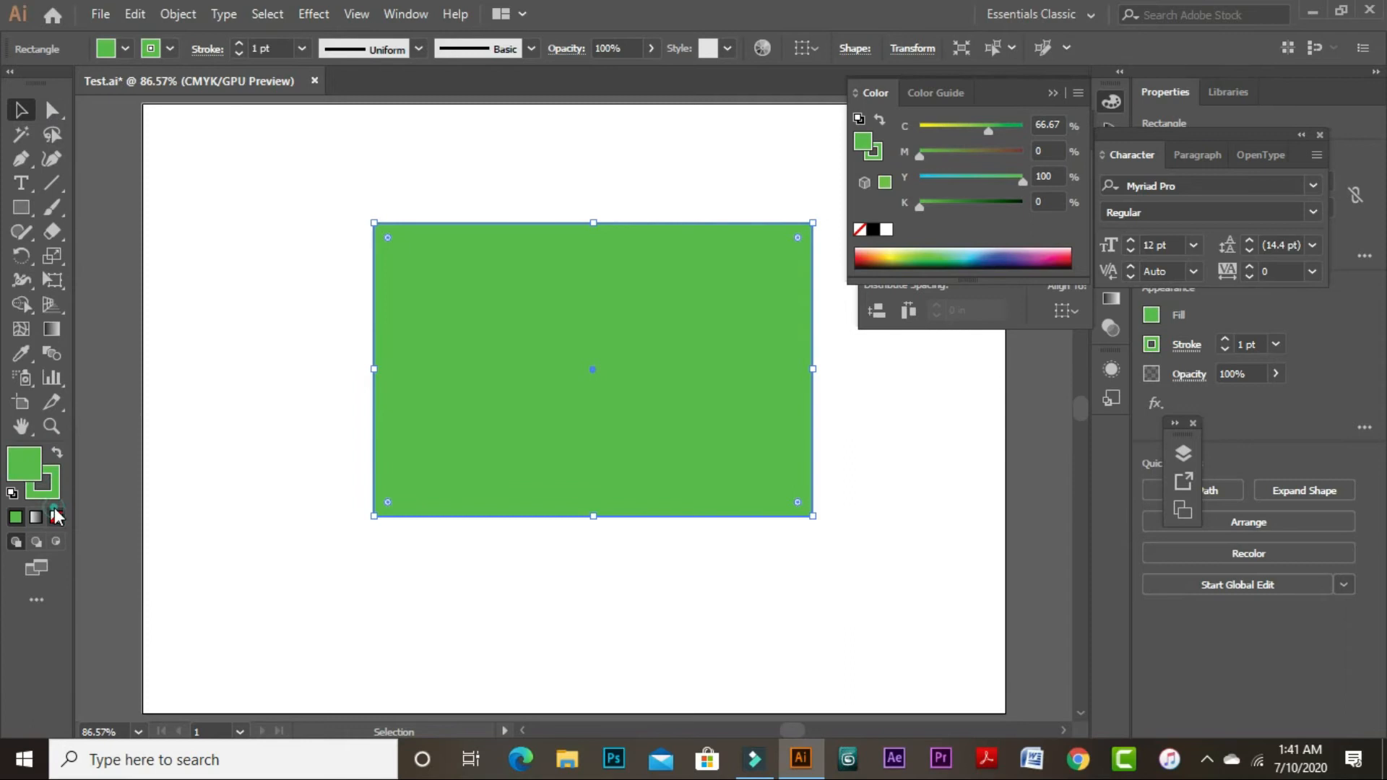
left_click(57, 517)
left_click(722, 166)
Select the outlined rectangle with a marquee and hide all panels to enlarge the workspace
left_click_drag(306, 172, 1003, 609)
left_click_drag(313, 147, 827, 501)
left_click_drag(826, 501, 529, 222)
key("ctrl+minus")
key("ctrl+minus")
key("ctrl+minus")
key("ctrl+minus")
key("ctrl+minus")
key("Tab")
Try selecting the unfilled rectangle by its outline, its interior and a marquee, and show the hidden panels again
left_click(858, 218)
left_click(460, 235)
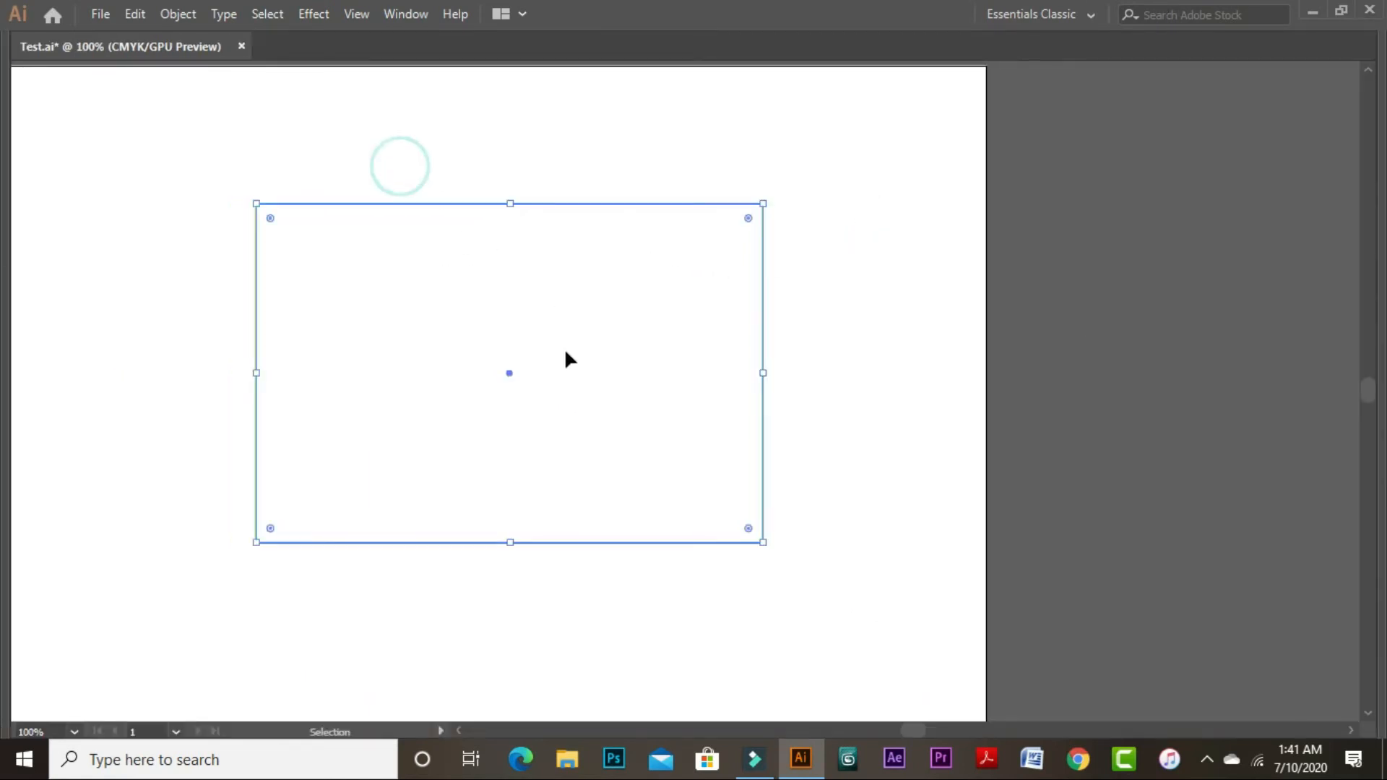
left_click(735, 351)
left_click(833, 325)
left_click_drag(296, 144, 440, 323)
left_click(836, 298)
key("ctrl+minus")
key("Tab")
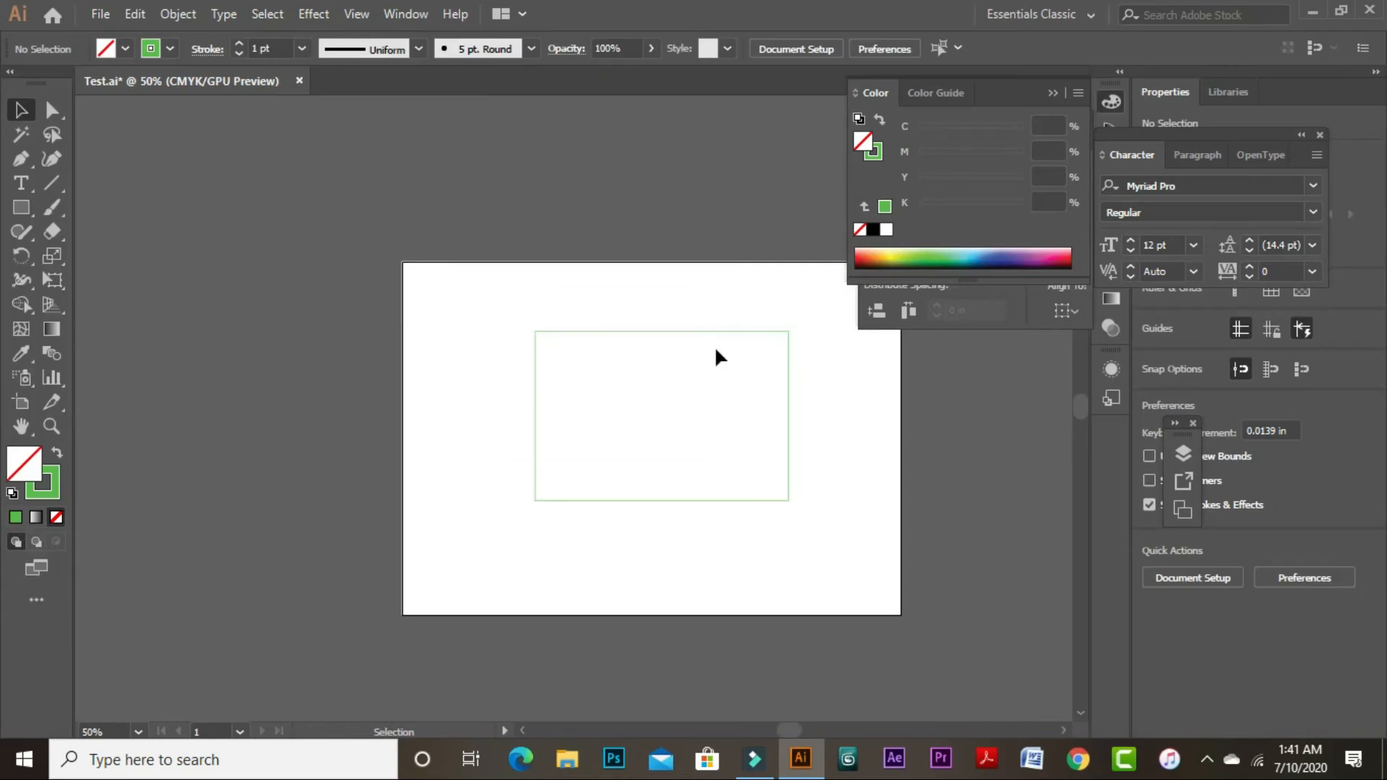
Hide and show all panels several times, leaving them visible around the artboard
key("Tab")
key("Tab")
key("Tab")
key("Tab")
key("Tab")
key("Tab")
key("Tab")
key("Tab")
left_click_drag(730, 271, 742, 338)
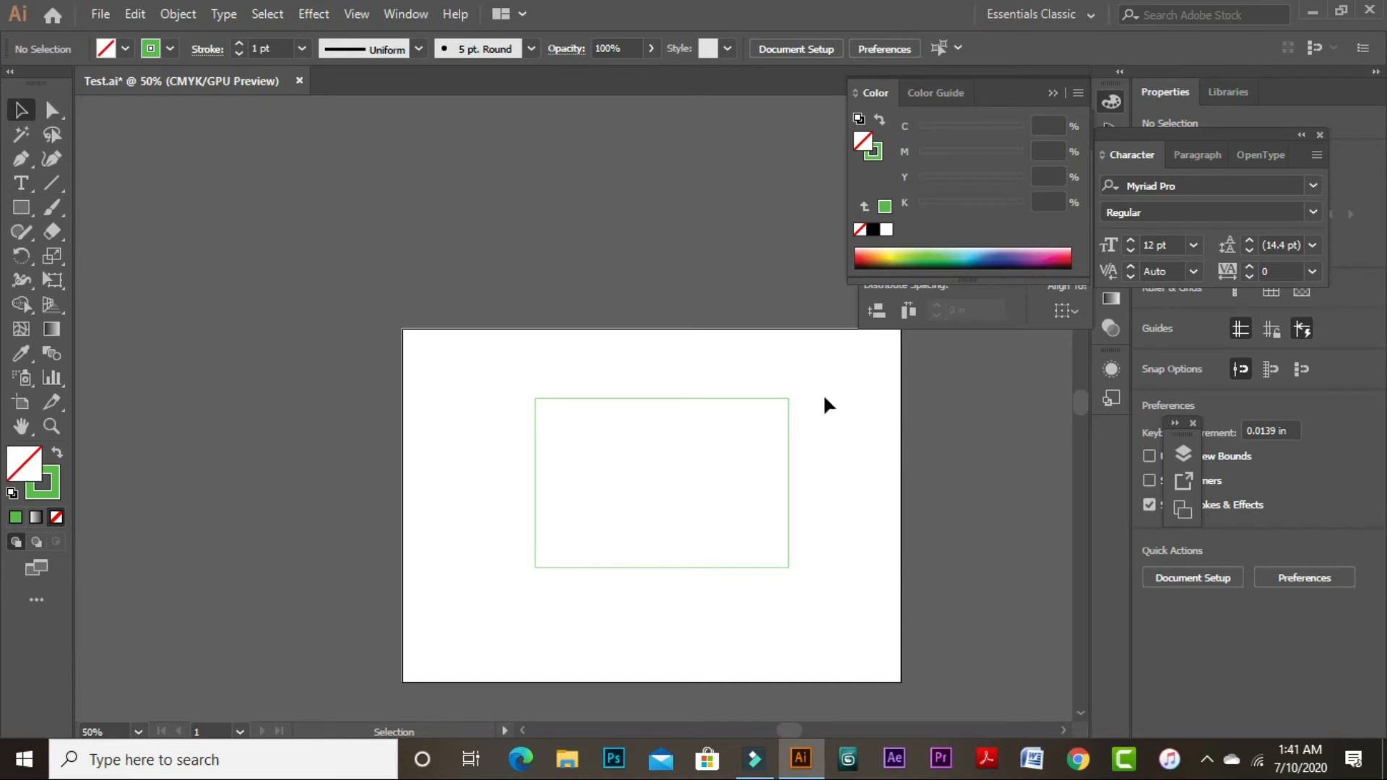
left_click_drag(815, 428, 815, 306)
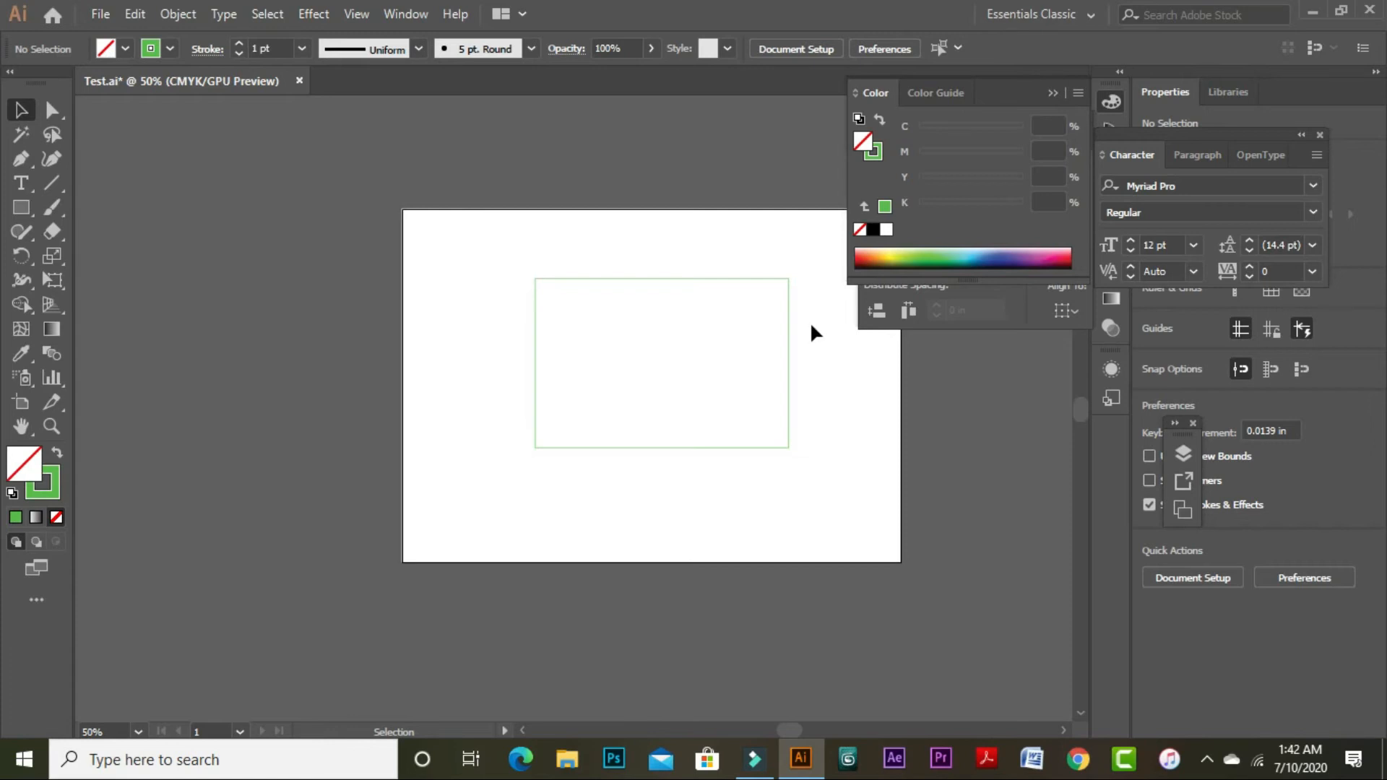
Examine the outlined rectangle up close with the Zoom tool while the panels are hidden, and restore the panels
key("Tab")
key("z")
left_click_drag(459, 120, 794, 99)
left_click_drag(929, 530, 744, 283)
key("v")
key("ctrl+minus")
key("ctrl+minus")
key("ctrl+minus")
key("ctrl+minus")
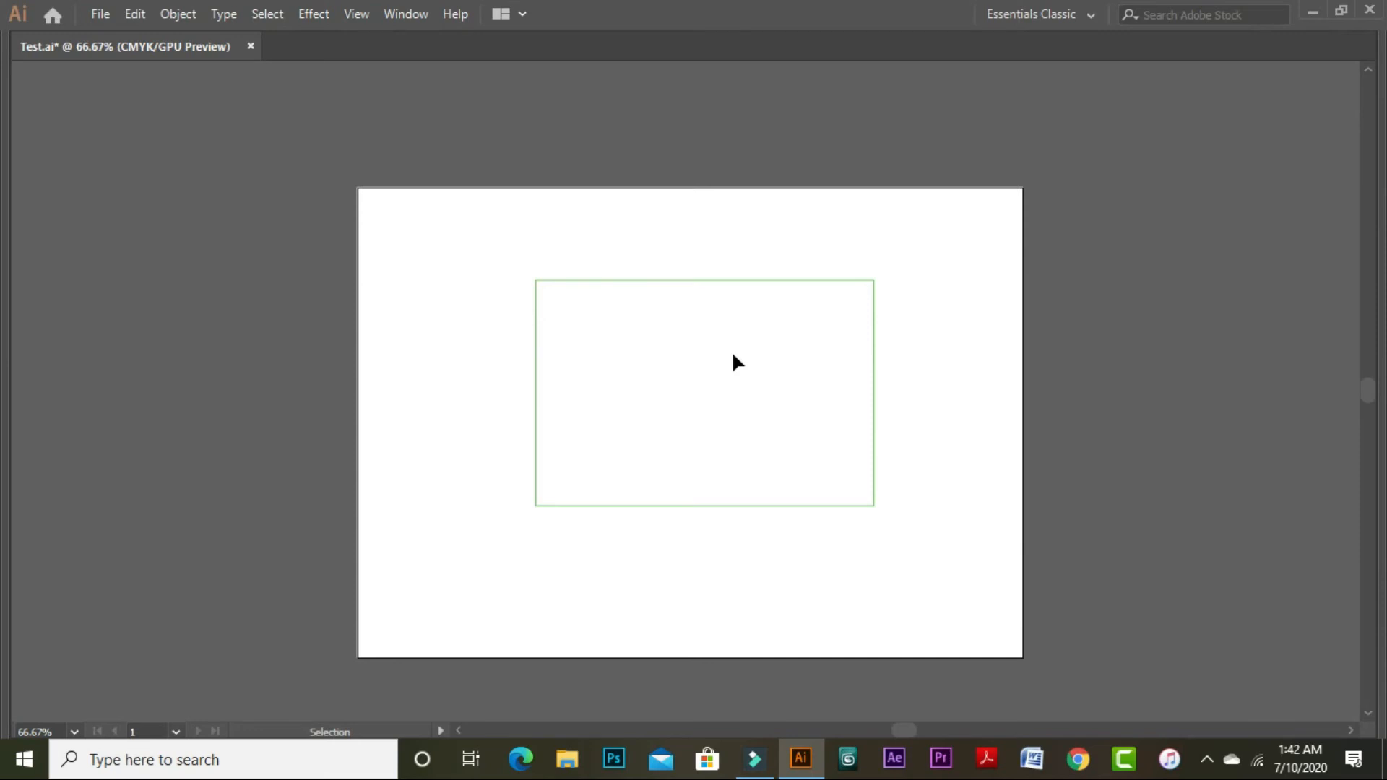
key("Tab")
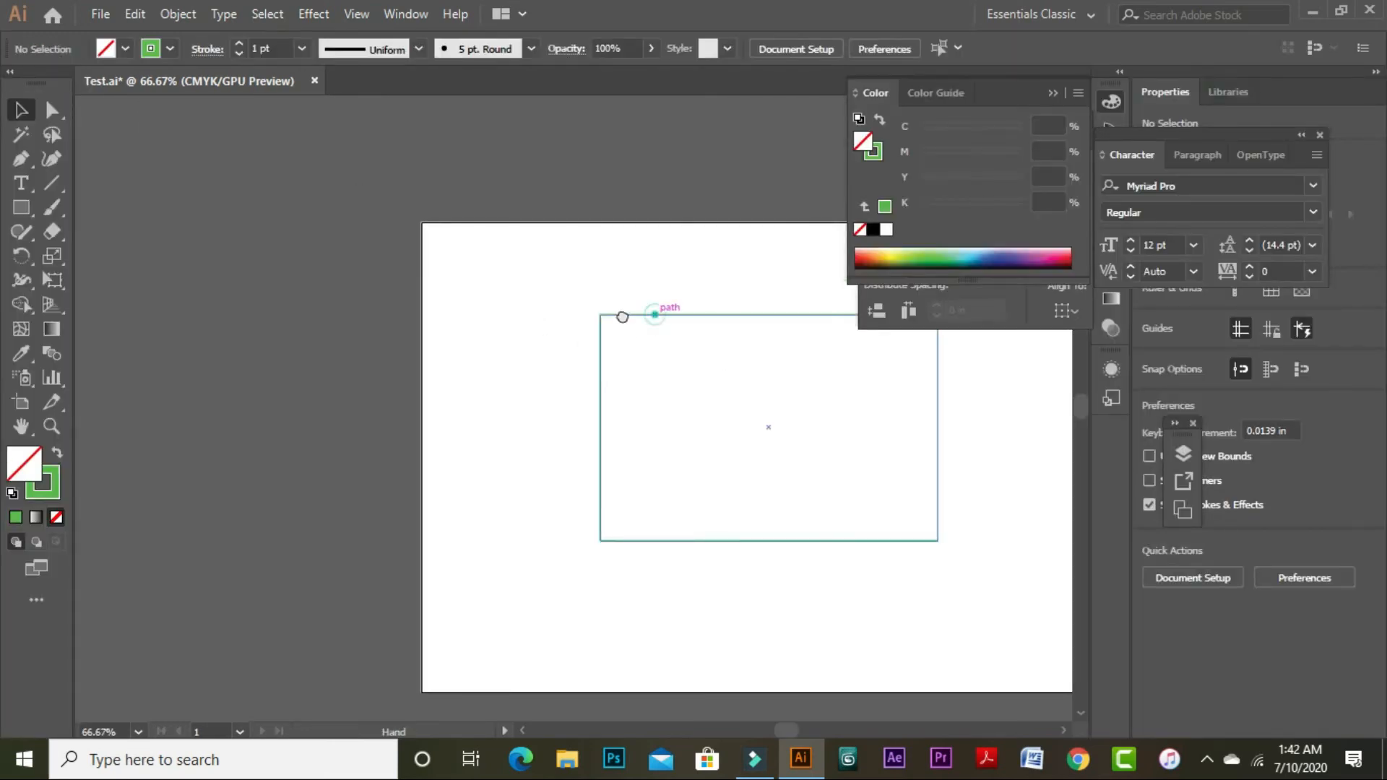
Select the rectangle's upper-right anchor point with the Direct Selection tool and examine its other corner points
left_click_drag(622, 316, 548, 314)
left_click(53, 111)
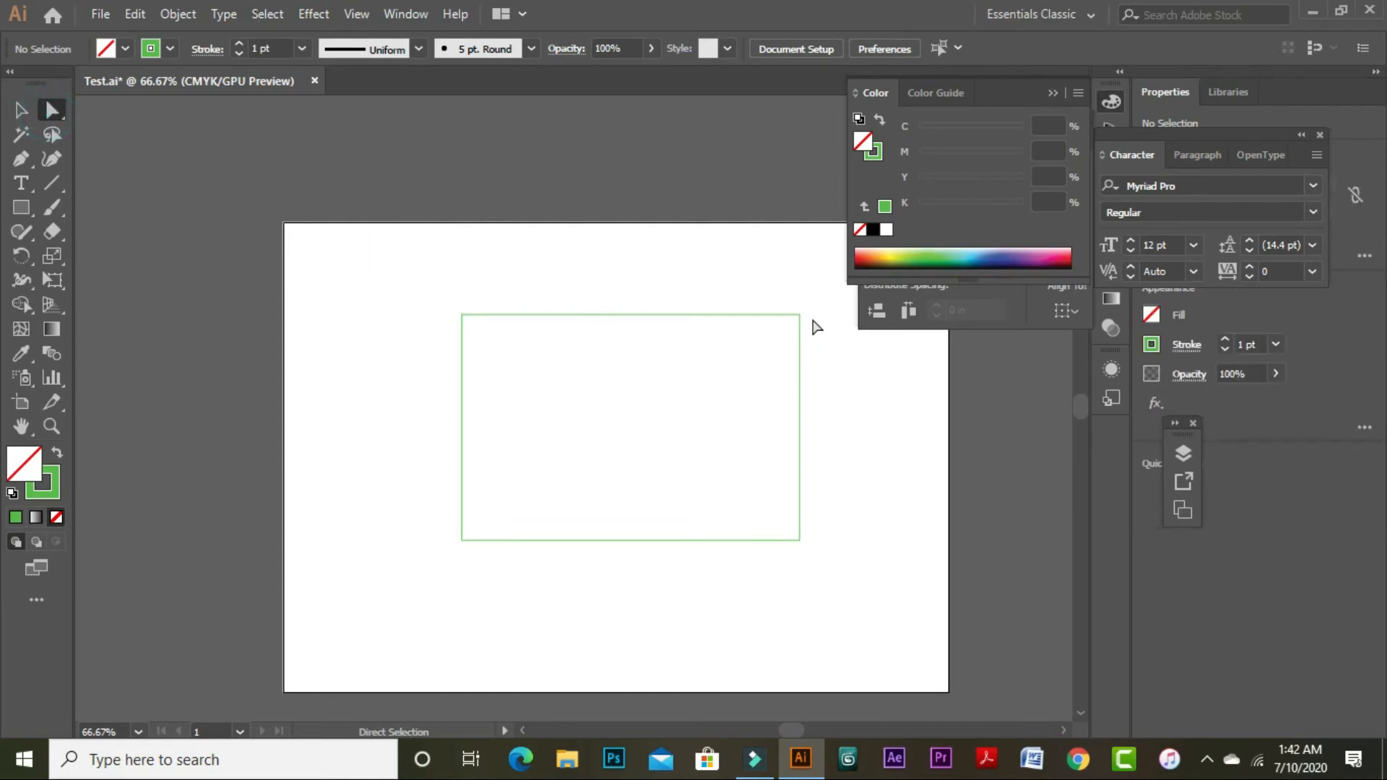
left_click_drag(764, 276, 830, 369)
left_click_drag(675, 210, 848, 409)
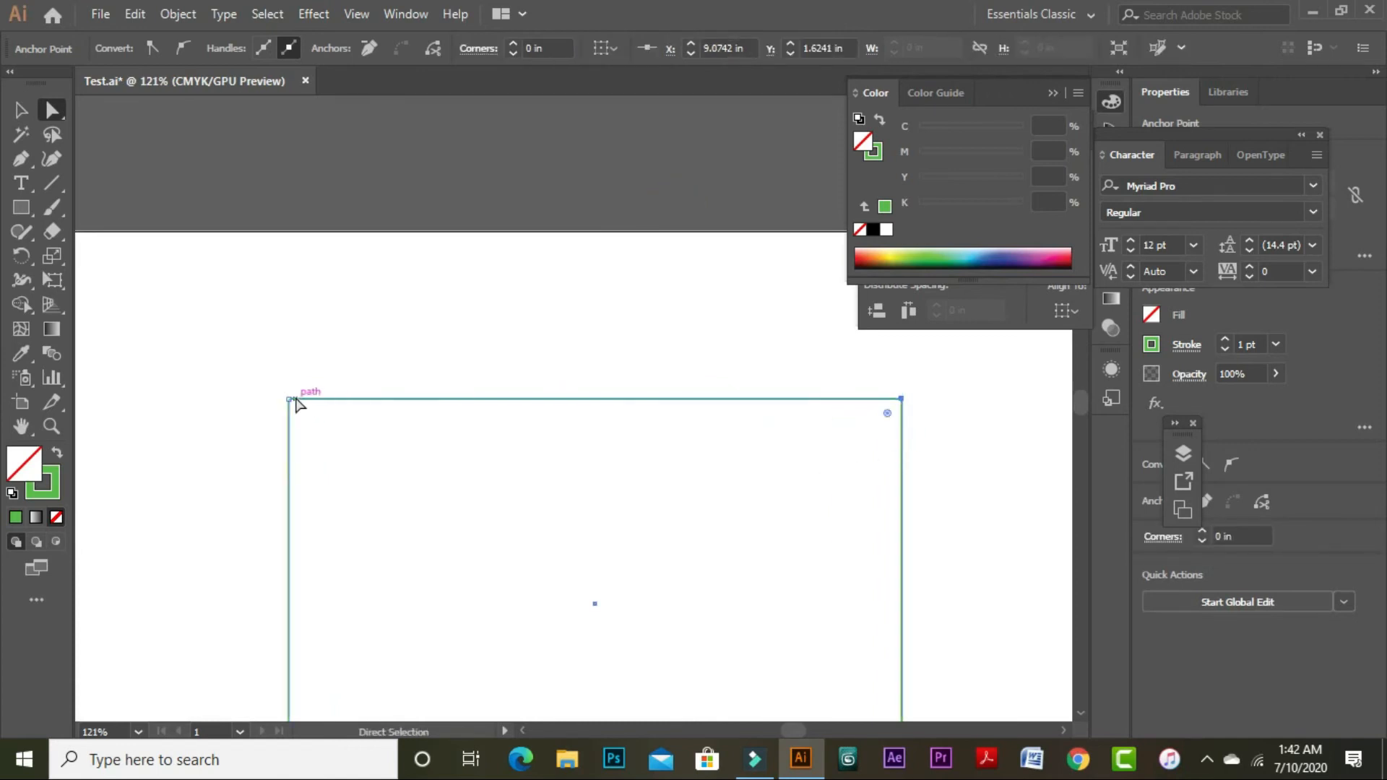
left_click_drag(415, 531, 412, 319)
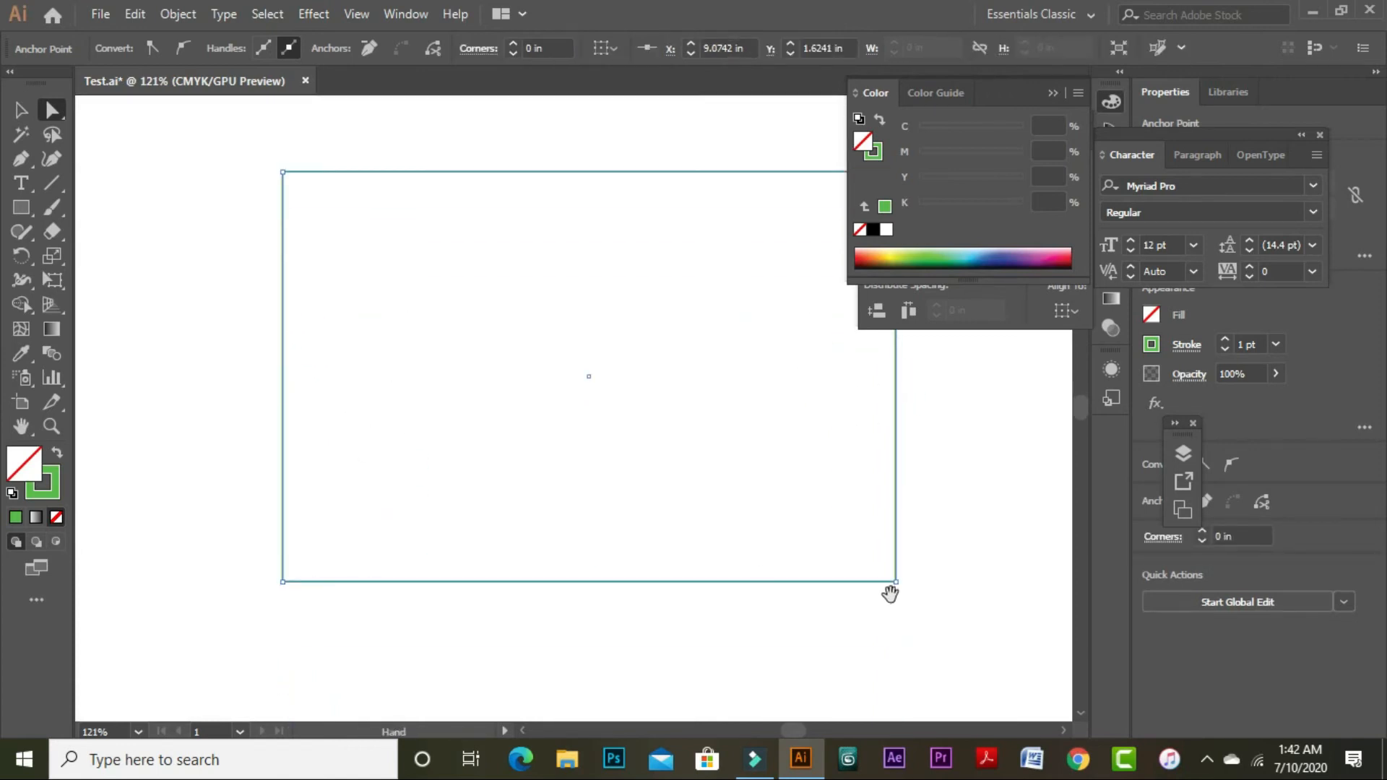
left_click_drag(856, 536, 937, 604)
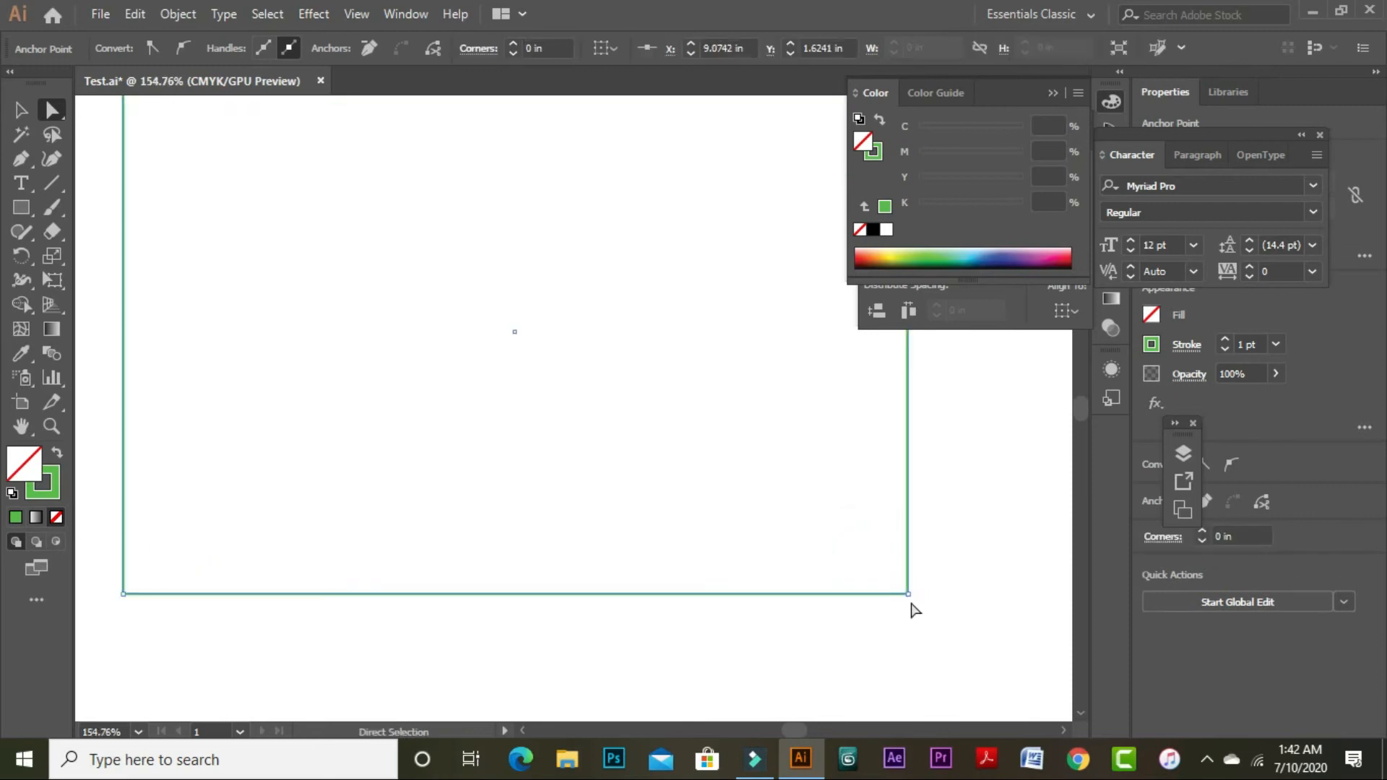
left_click_drag(464, 566, 771, 568)
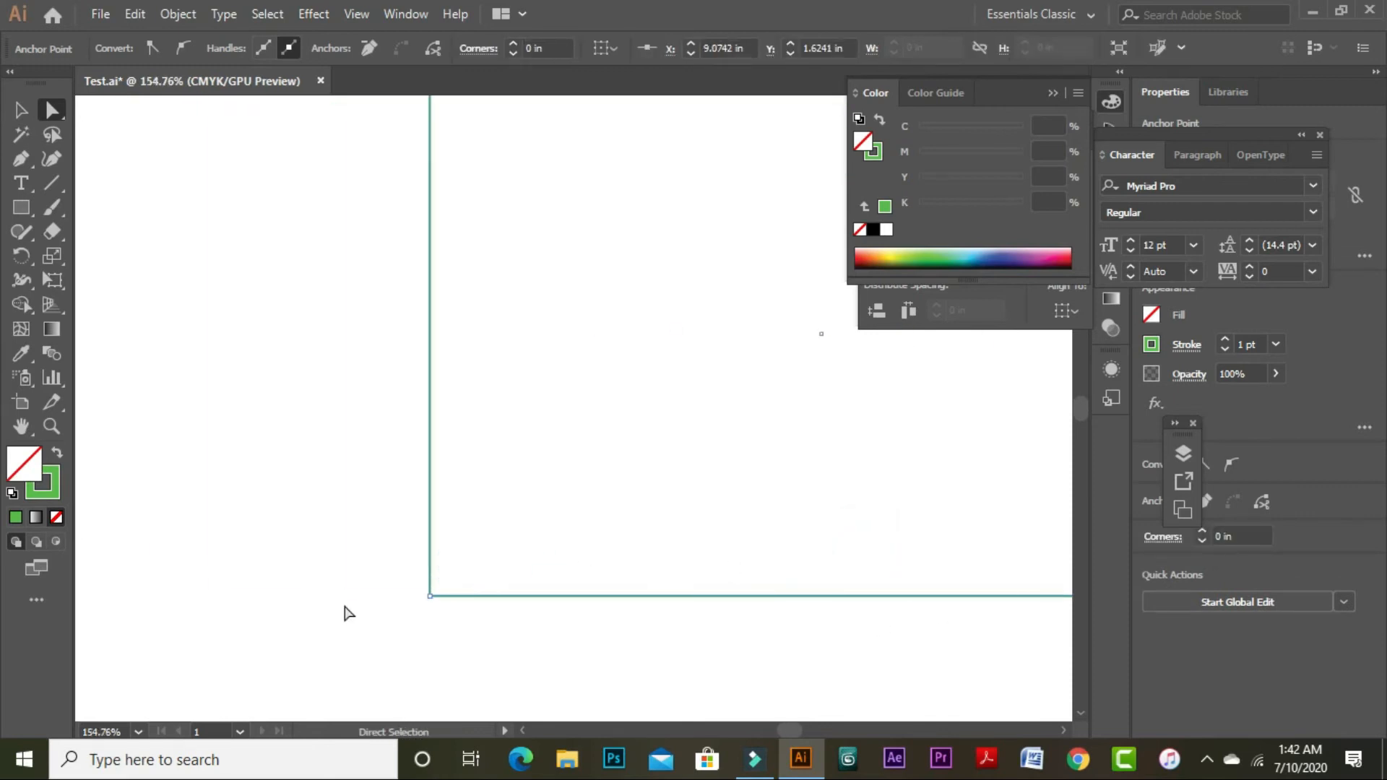
left_click_drag(510, 307, 393, 409)
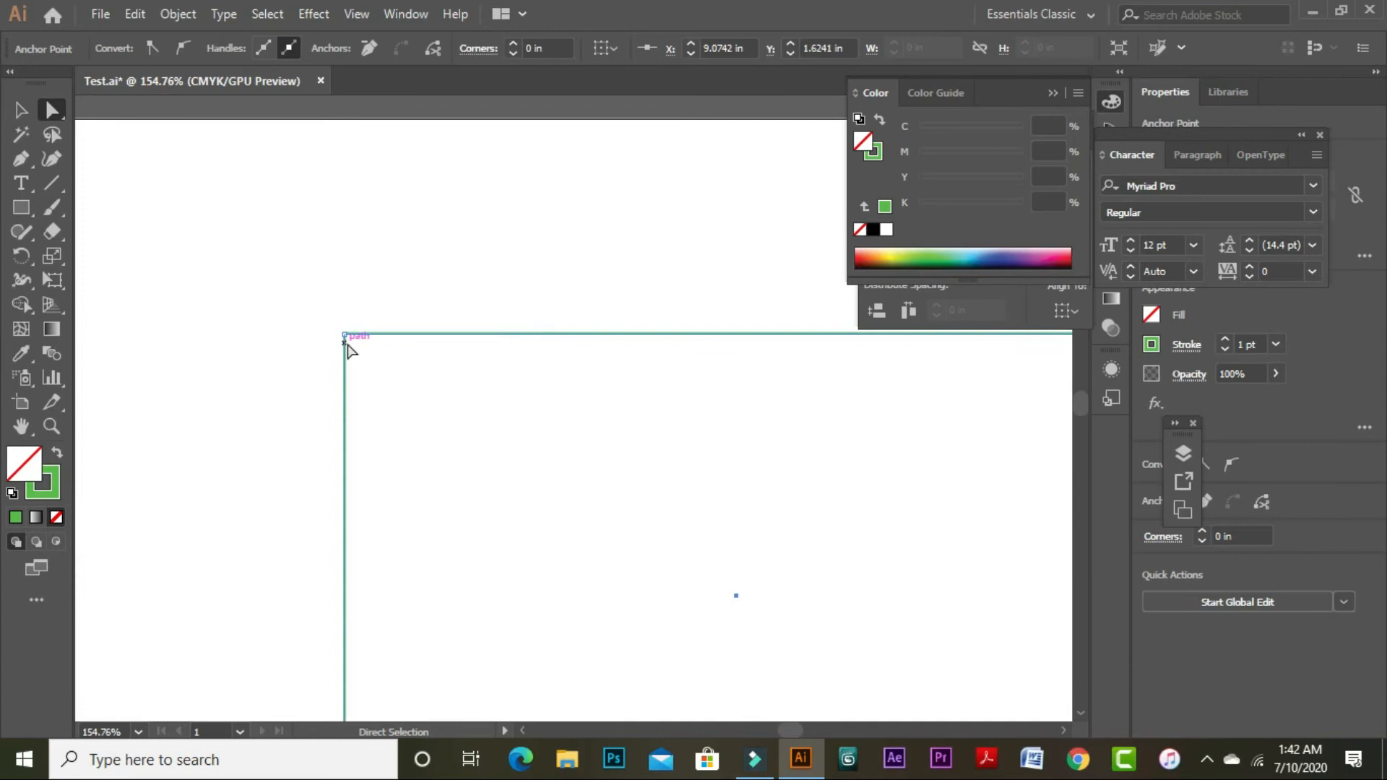
Examine the rectangle's corners up close with the panels hidden, and select the whole rectangle again
key("Tab")
left_click_drag(1010, 352, 818, 370)
left_click_drag(876, 474, 858, 159)
left_click_drag(842, 492, 929, 605)
key("a")
left_click_drag(576, 461, 1110, 581)
left_click_drag(488, 527, 592, 518)
left_click_drag(503, 286, 455, 436)
left_click_drag(395, 114, 390, 235)
left_click_drag(555, 219, 10, 221)
key("ctrl+minus")
key("ctrl+minus")
key("ctrl+minus")
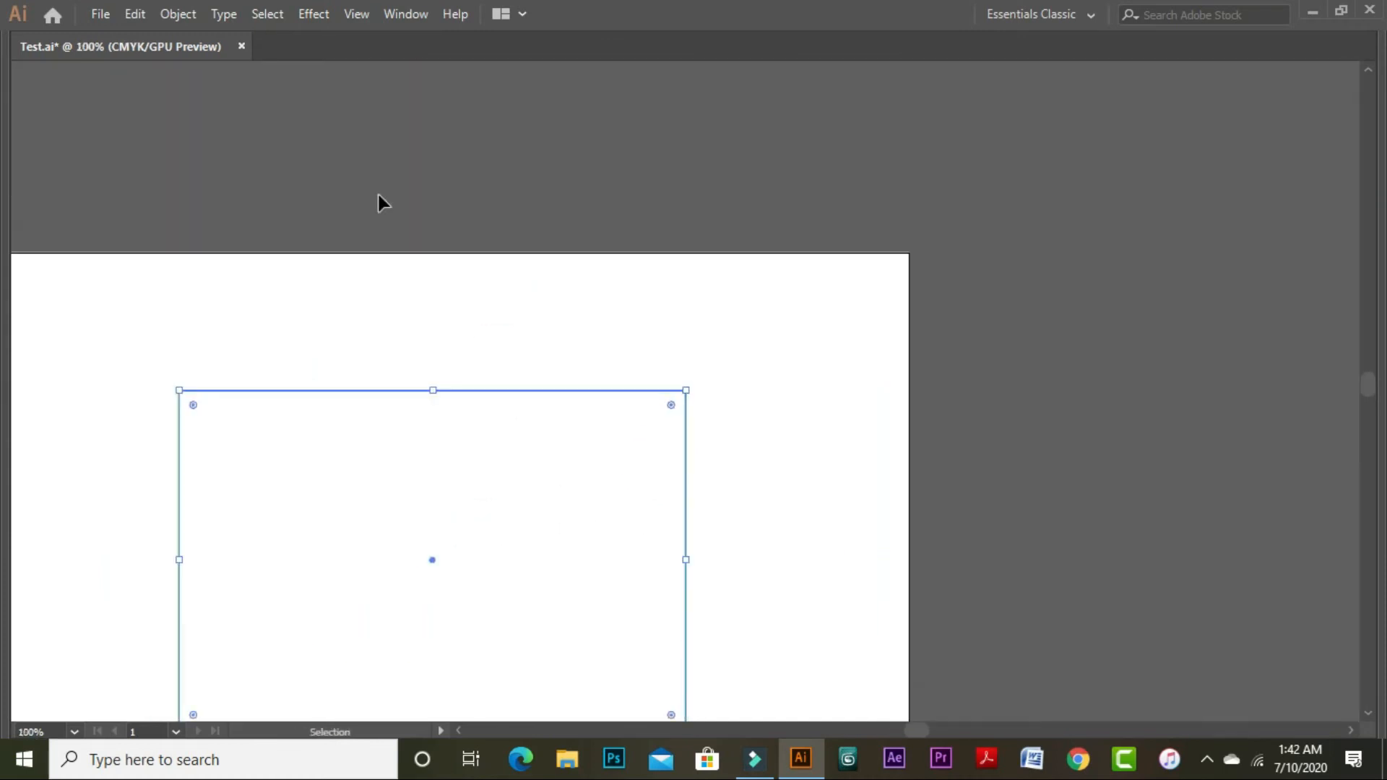
Pull the rectangle's upper-right anchor point outward with the Direct Selection tool, with the panels hidden
key("ctrl+minus")
key("Tab")
key("Tab")
left_click_drag(626, 473, 823, 367)
left_click_drag(917, 208, 712, 363)
left_click_drag(918, 211, 972, 267)
left_click(706, 388)
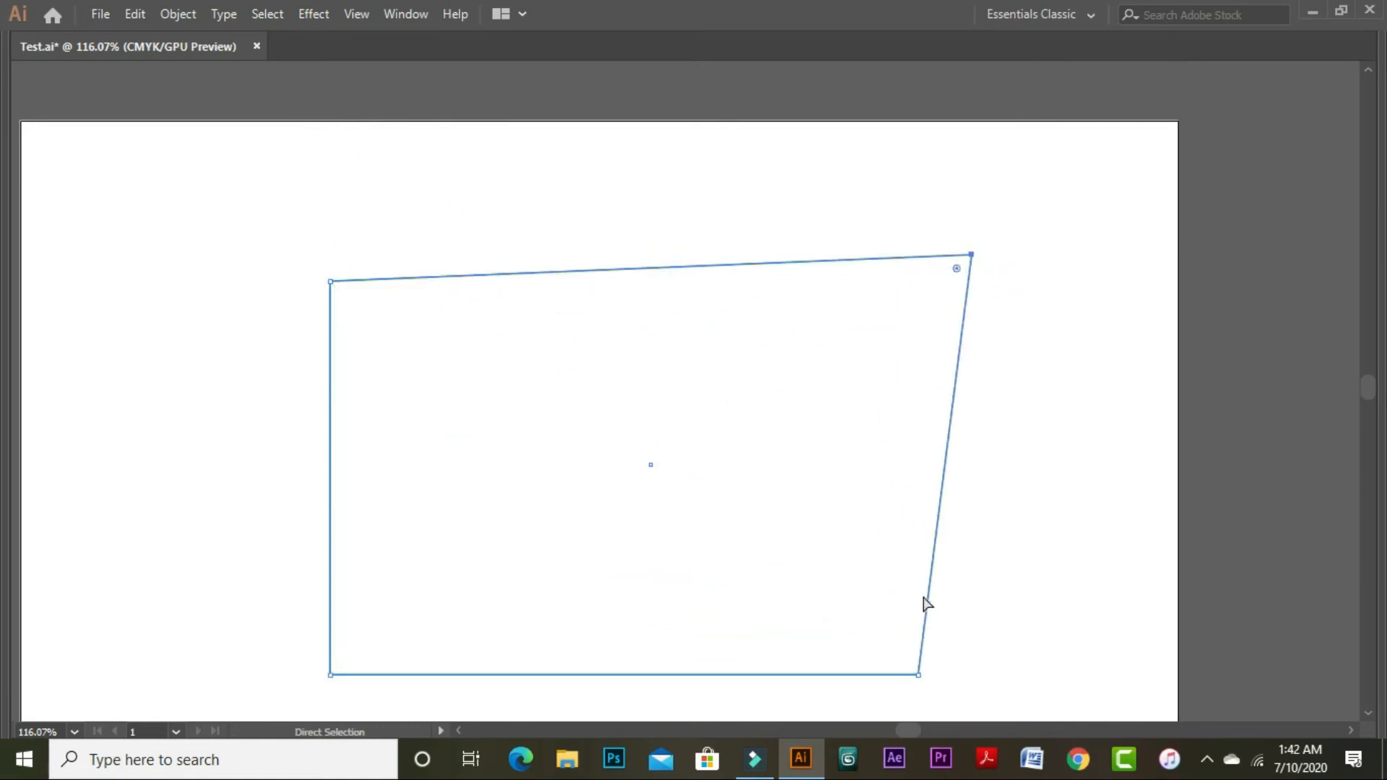
Raise the shape's right edge slightly and reposition both left-hand anchor points to form a slanted quadrilateral
left_click_drag(918, 671, 933, 605)
left_click_drag(331, 674, 671, 397)
left_click_drag(331, 284, 848, 182)
left_click_drag(672, 398, 419, 652)
left_click_drag(849, 184, 465, 205)
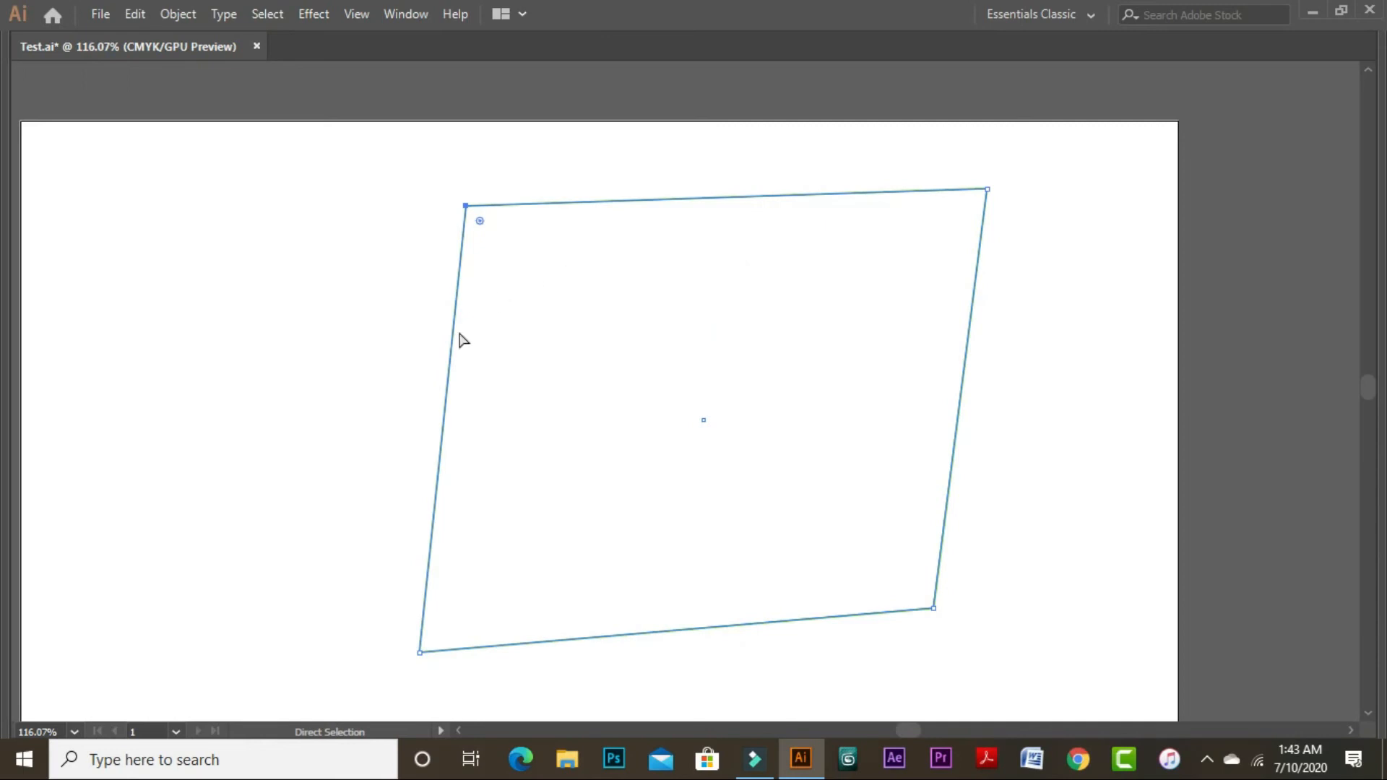
Shift the quadrilateral's left edge inward, move the whole shape toward the artboard's left side, and deselect it
left_click_drag(446, 425, 504, 404)
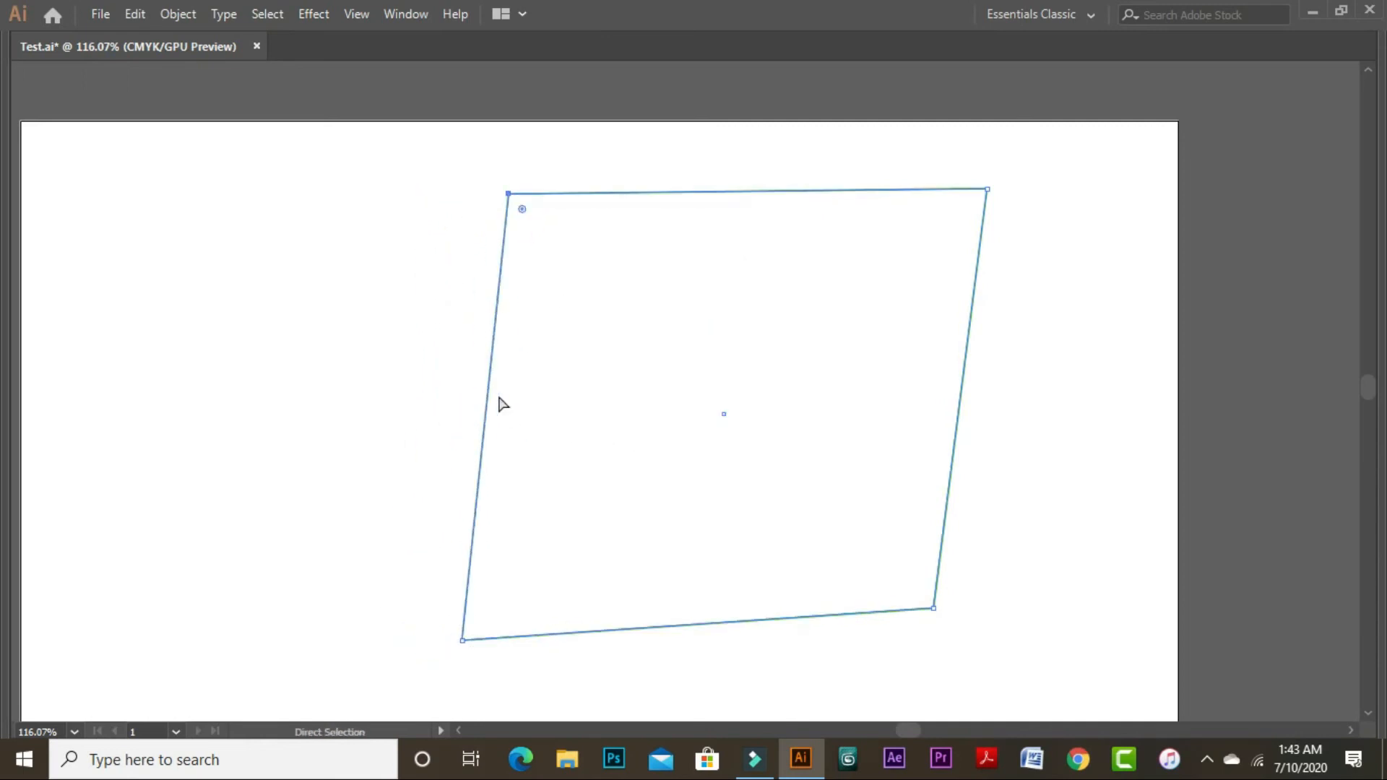
left_click(508, 194)
left_click_drag(508, 197, 423, 268)
left_click_drag(819, 426, 348, 214)
left_click(945, 456)
left_click(547, 342)
left_click(859, 408)
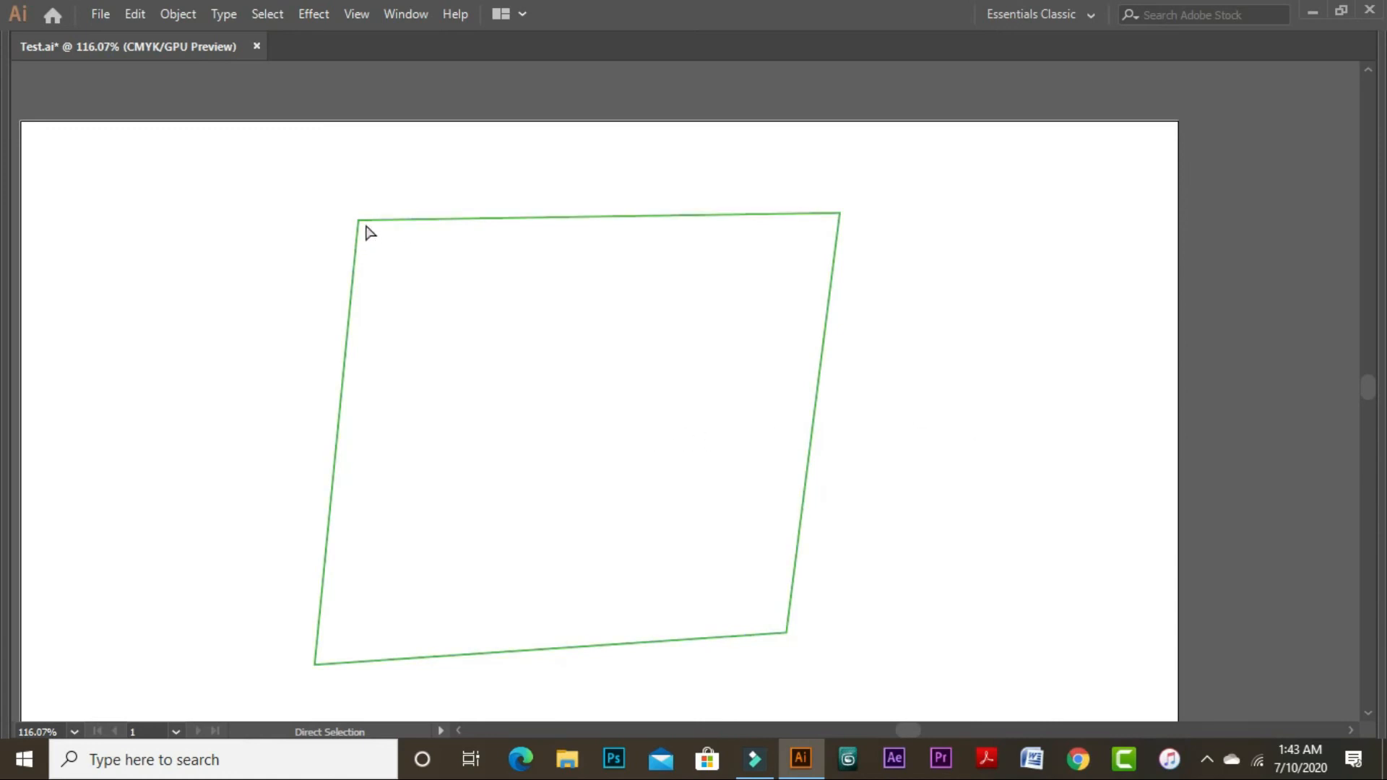
Marquee-select the quadrilateral's upper-left anchor point, move it to the right along the top, and deselect the shape
left_click_drag(353, 207, 463, 329)
left_click_drag(357, 220, 430, 218)
left_click(505, 310)
Try pulling the upper-right, lower-right and lower-left anchor points inward one after another, and undo those moves
left_click_drag(740, 179, 878, 310)
left_click_drag(839, 214, 854, 418)
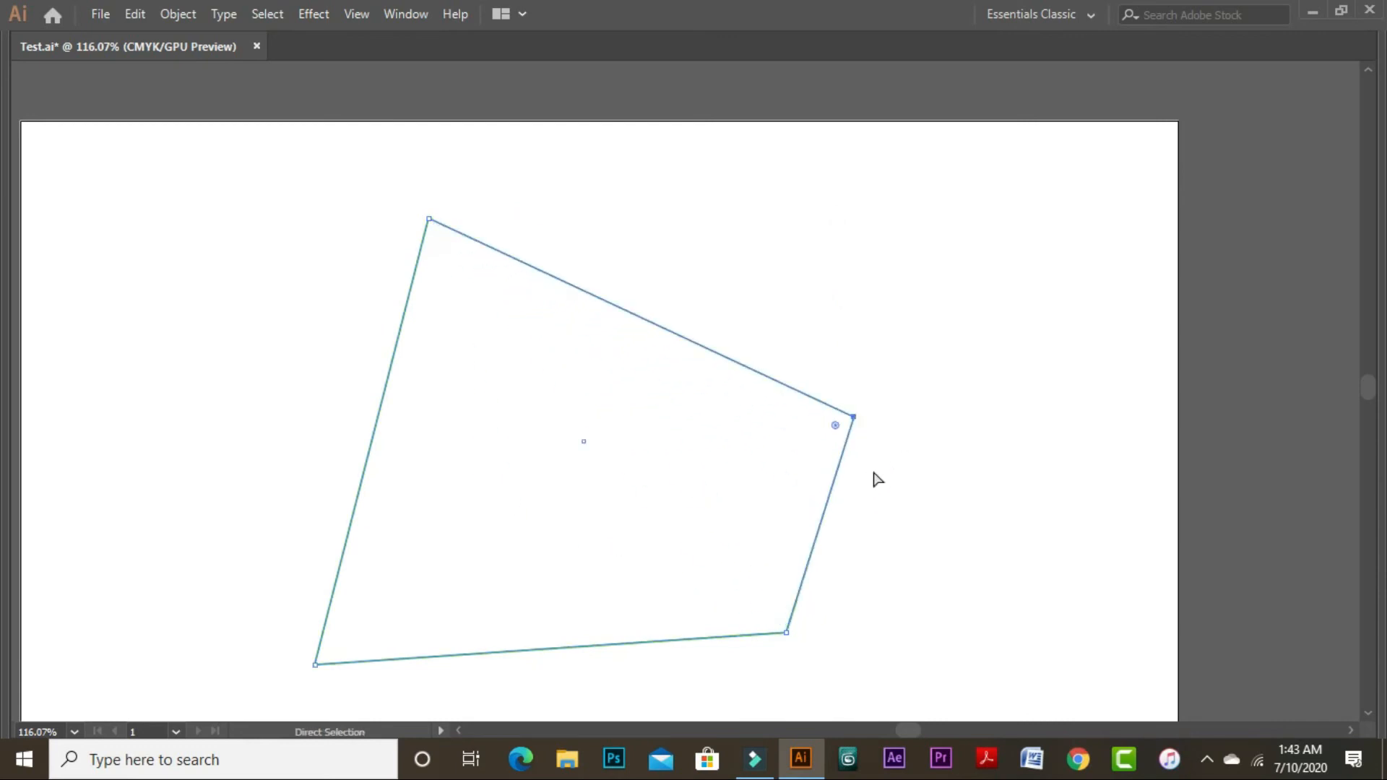
left_click_drag(787, 635, 593, 441)
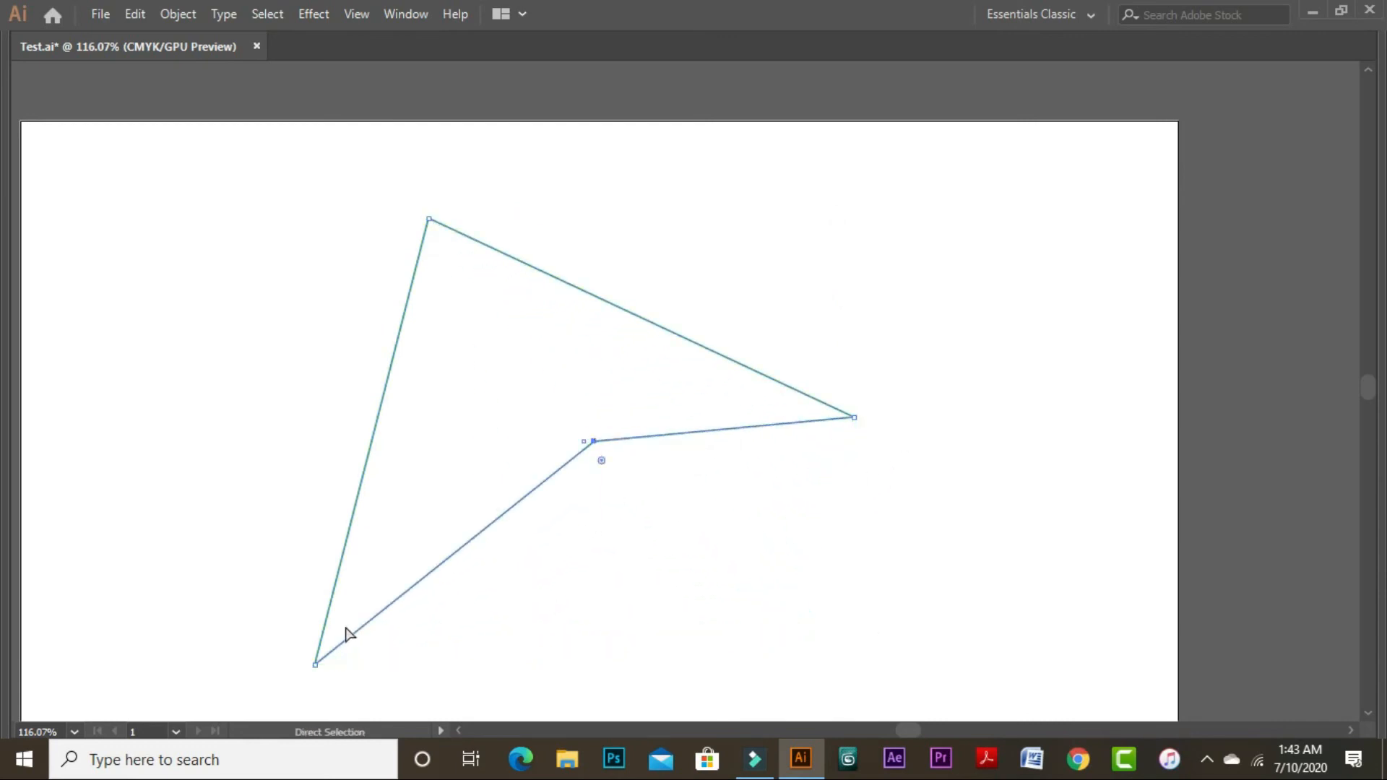
left_click_drag(316, 661, 485, 371)
left_click(737, 452)
key("space")
left_click_drag(615, 244, 718, 425)
key("ctrl+z")
key("ctrl+z")
key("ctrl+z")
Show the hidden panels again and lower the quadrilateral's upper-right and upper-left anchor points with the Direct Selection tool
key("space")
left_click_drag(889, 437, 888, 170)
key("ctrl+minus")
key("ctrl+minus")
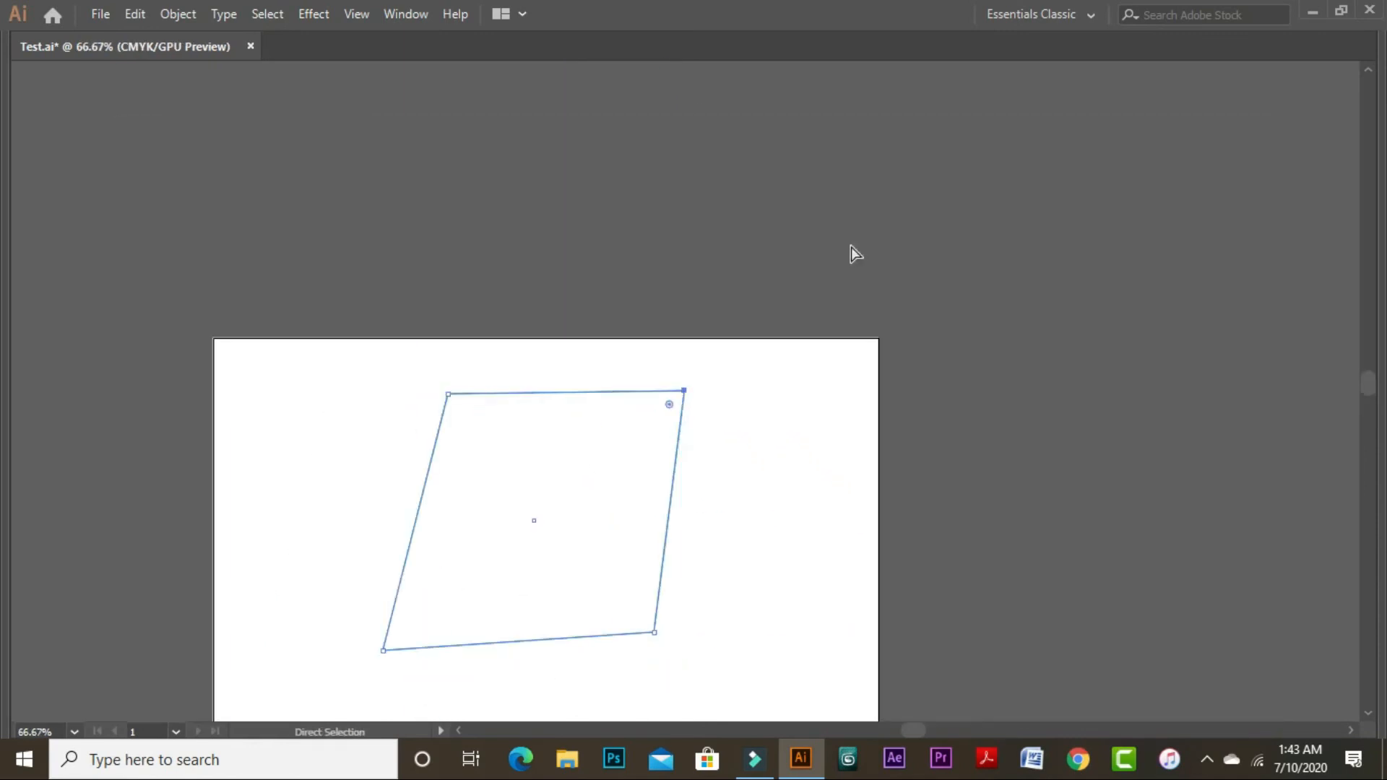
key("Tab")
key("space")
left_click_drag(623, 515, 657, 361)
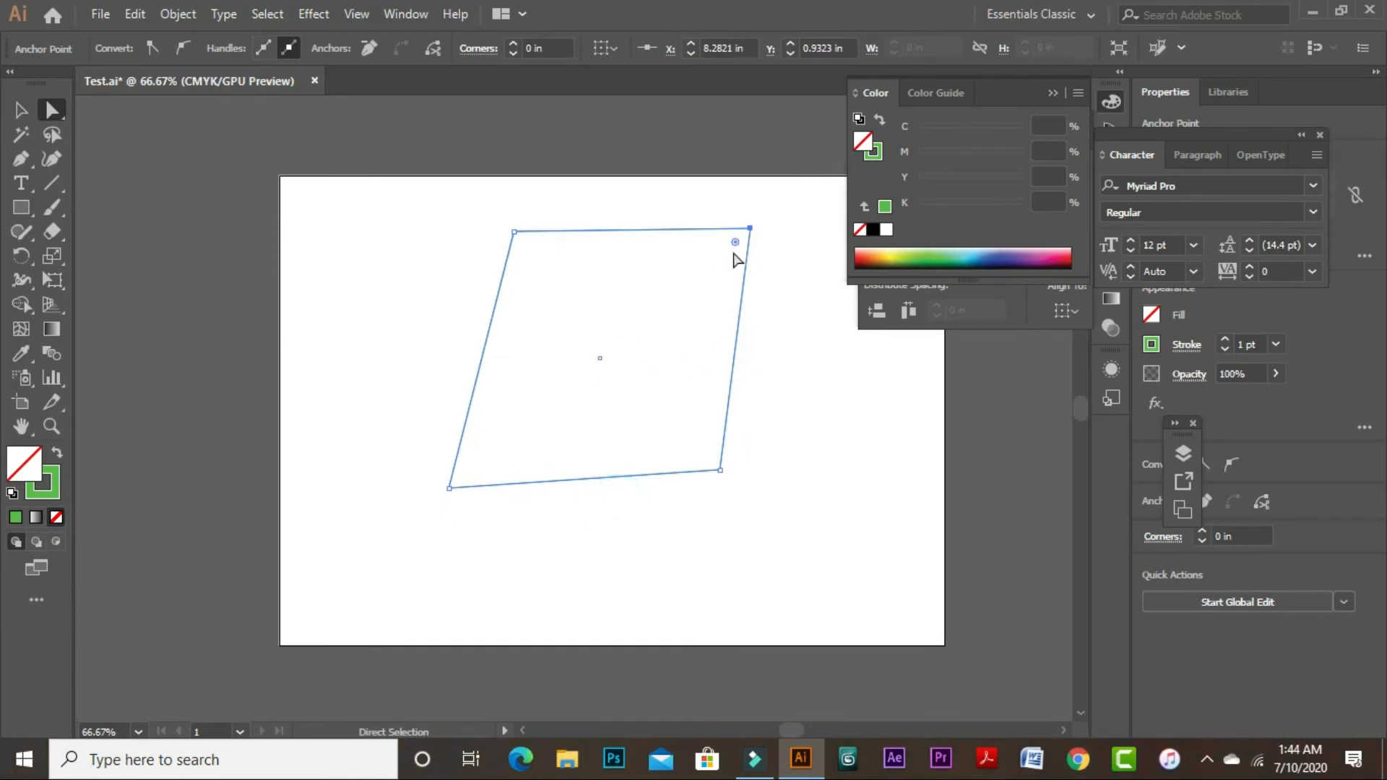
left_click_drag(752, 231, 805, 317)
left_click_drag(520, 232, 491, 267)
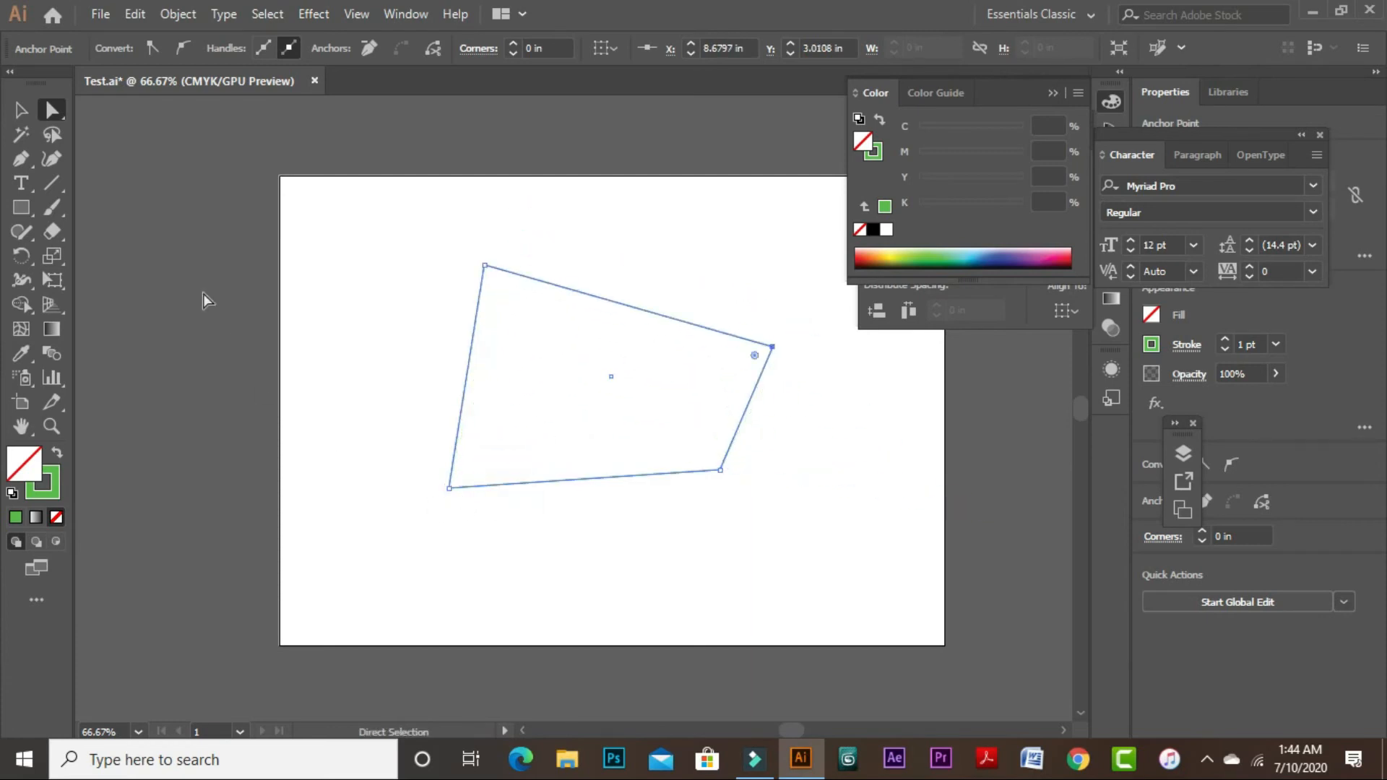
Move the whole quadrilateral around the artboard with the Selection tool, finishing near the artboard's center
left_click(24, 113)
left_click(461, 177)
left_click_drag(600, 297, 486, 279)
left_click(508, 289)
left_click(806, 402)
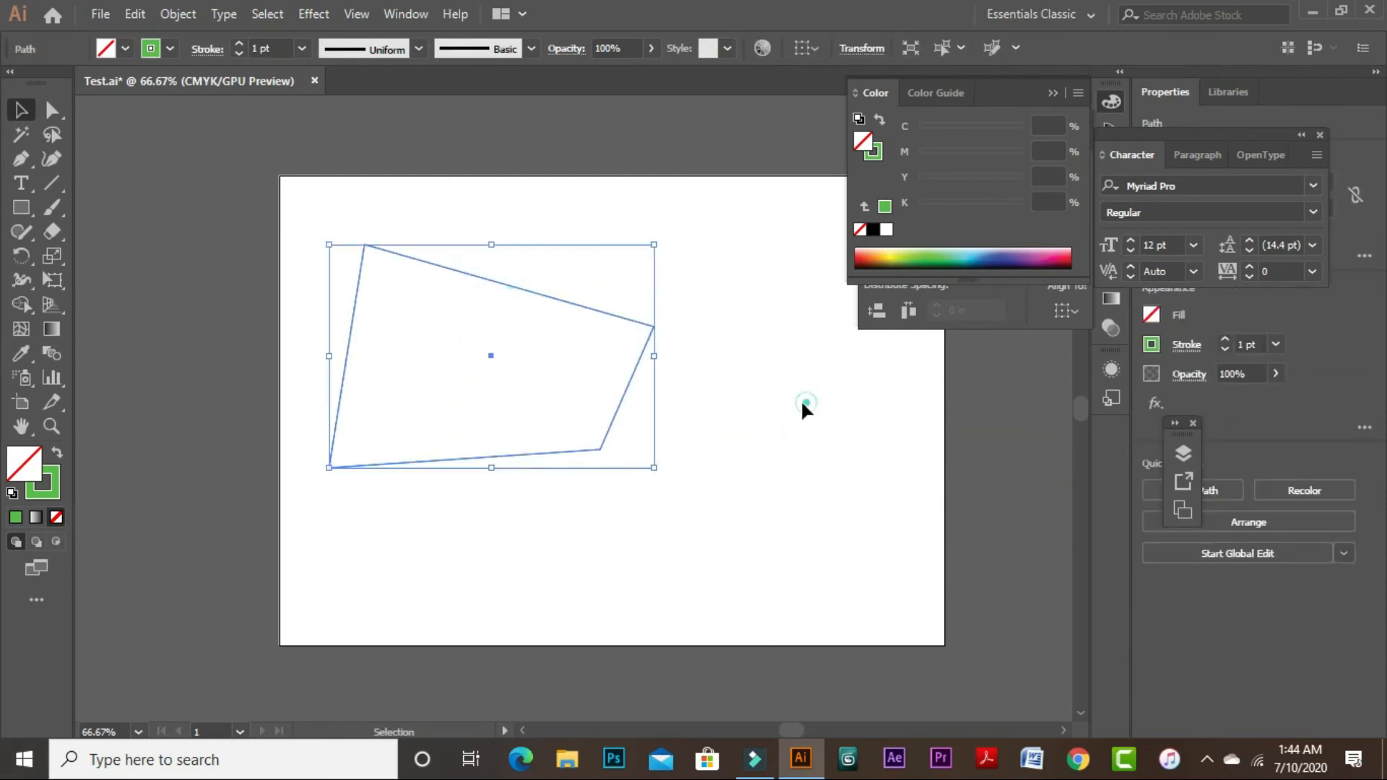
left_click(653, 325)
left_click_drag(538, 298, 840, 416)
left_click_drag(753, 411, 442, 230)
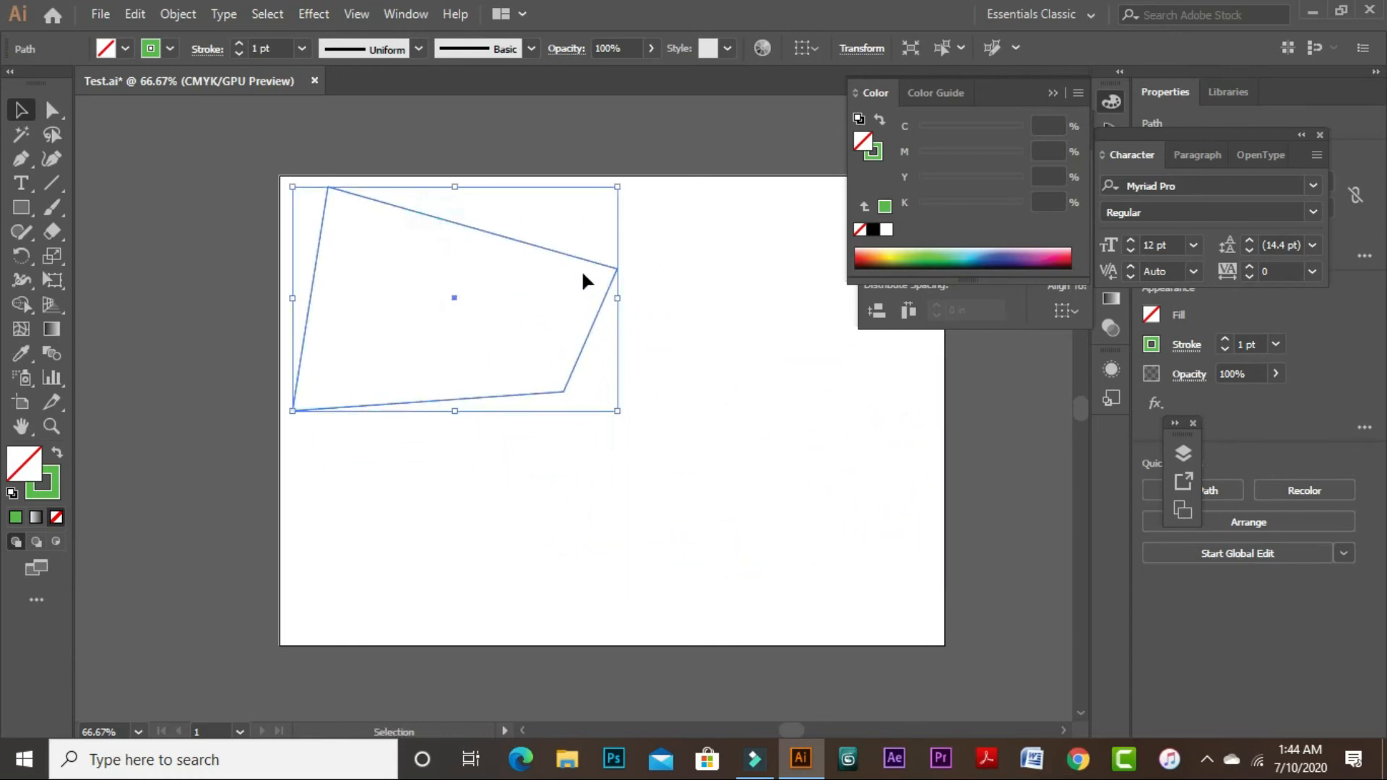
left_click_drag(585, 264, 747, 387)
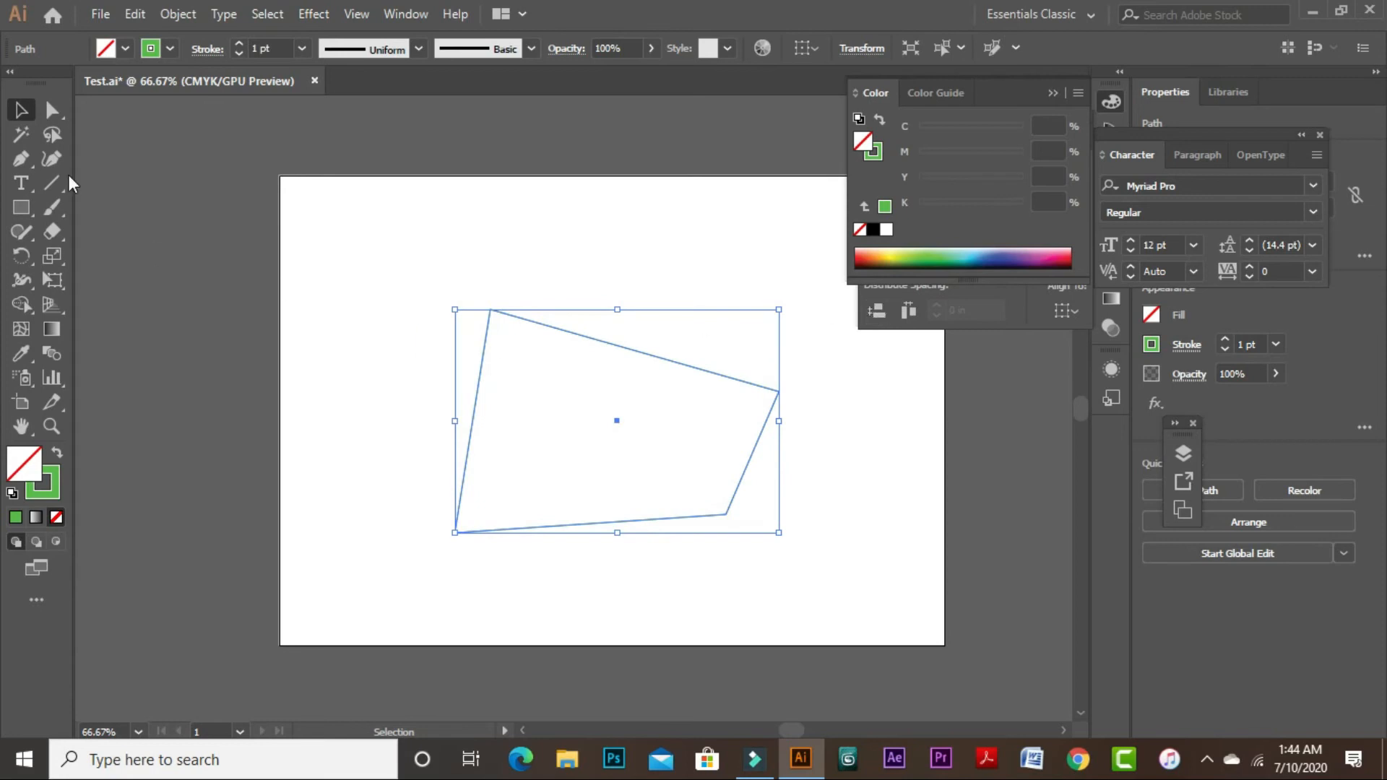
Try moving the whole shape with the Selection tool and its top edge with the Direct Selection tool, and undo those moves
left_click_drag(576, 333, 811, 419)
left_click(876, 468)
left_click_drag(582, 352, 541, 292)
left_click(709, 330)
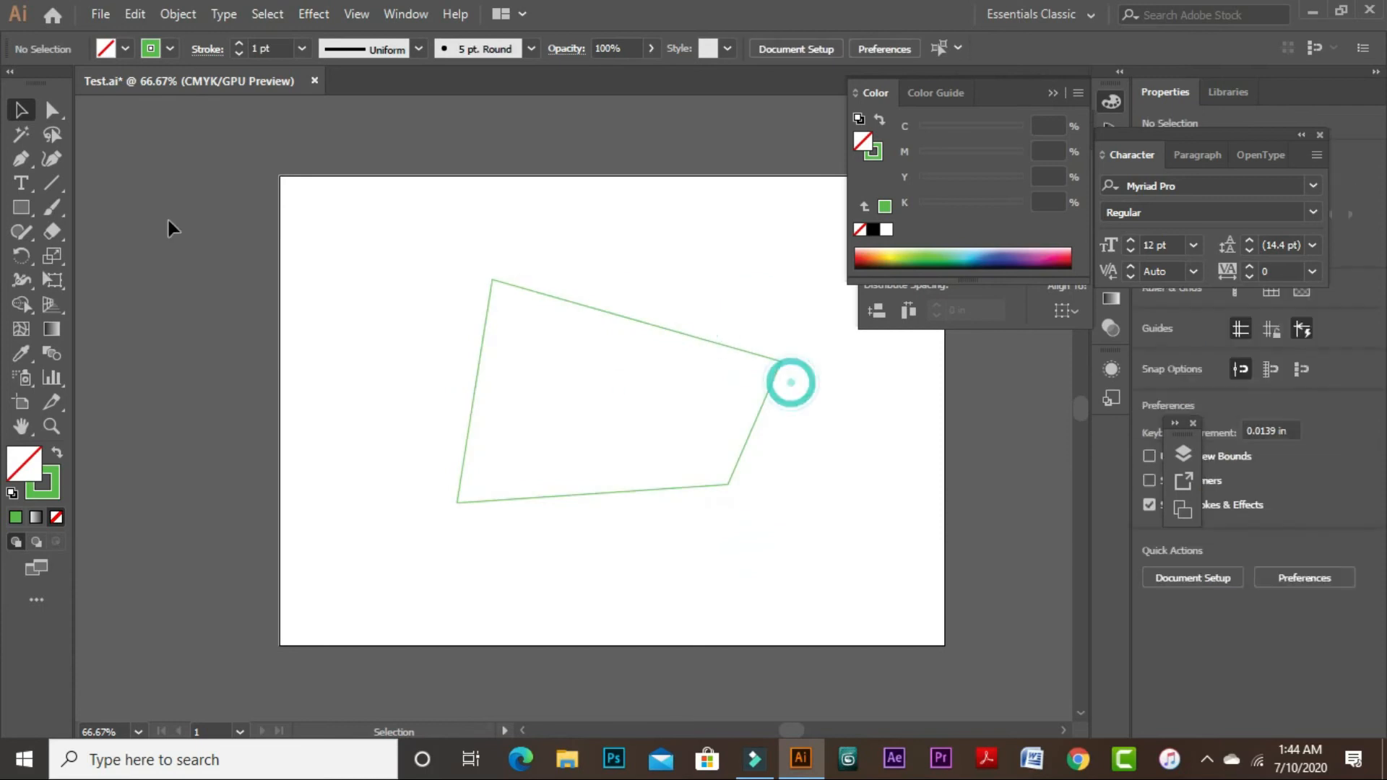
key("a")
left_click_drag(538, 295, 530, 253)
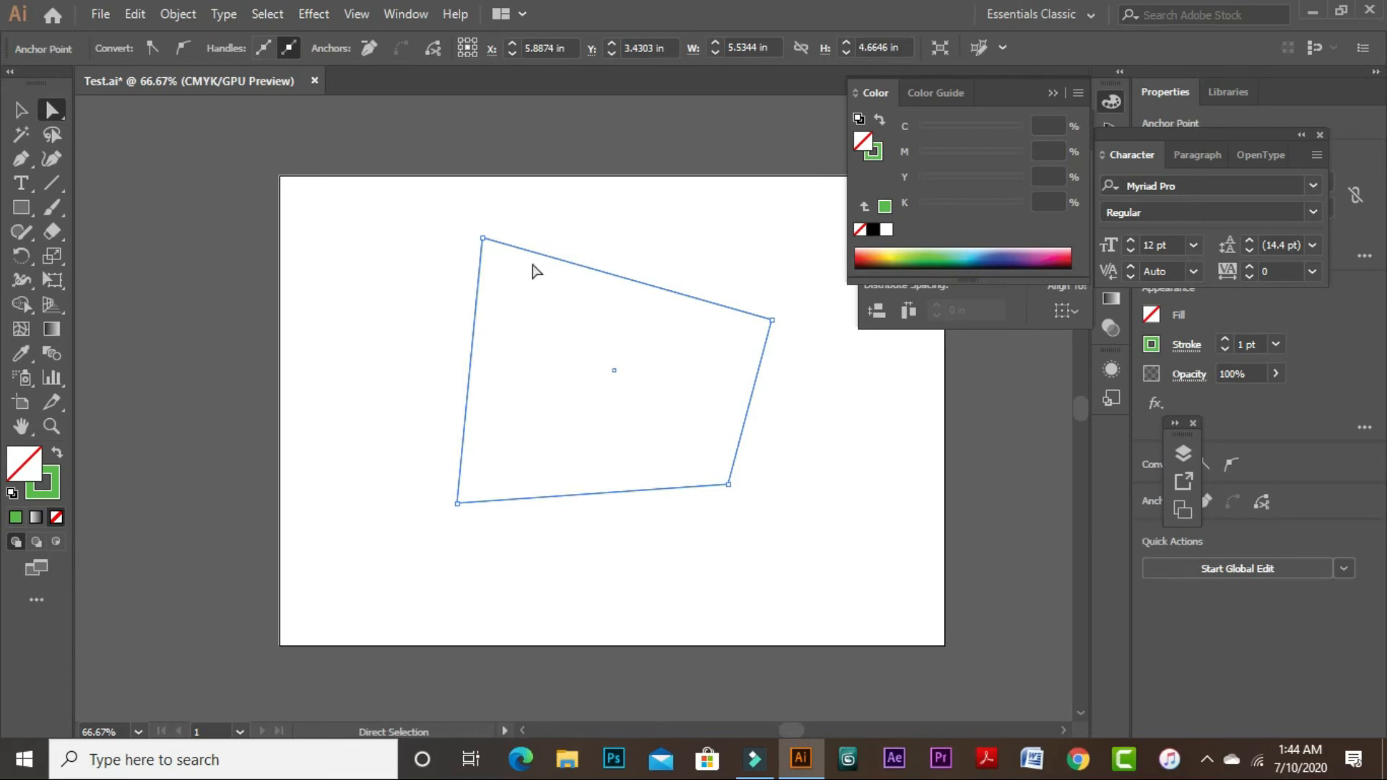
left_click_drag(526, 255, 567, 364)
left_click(586, 302)
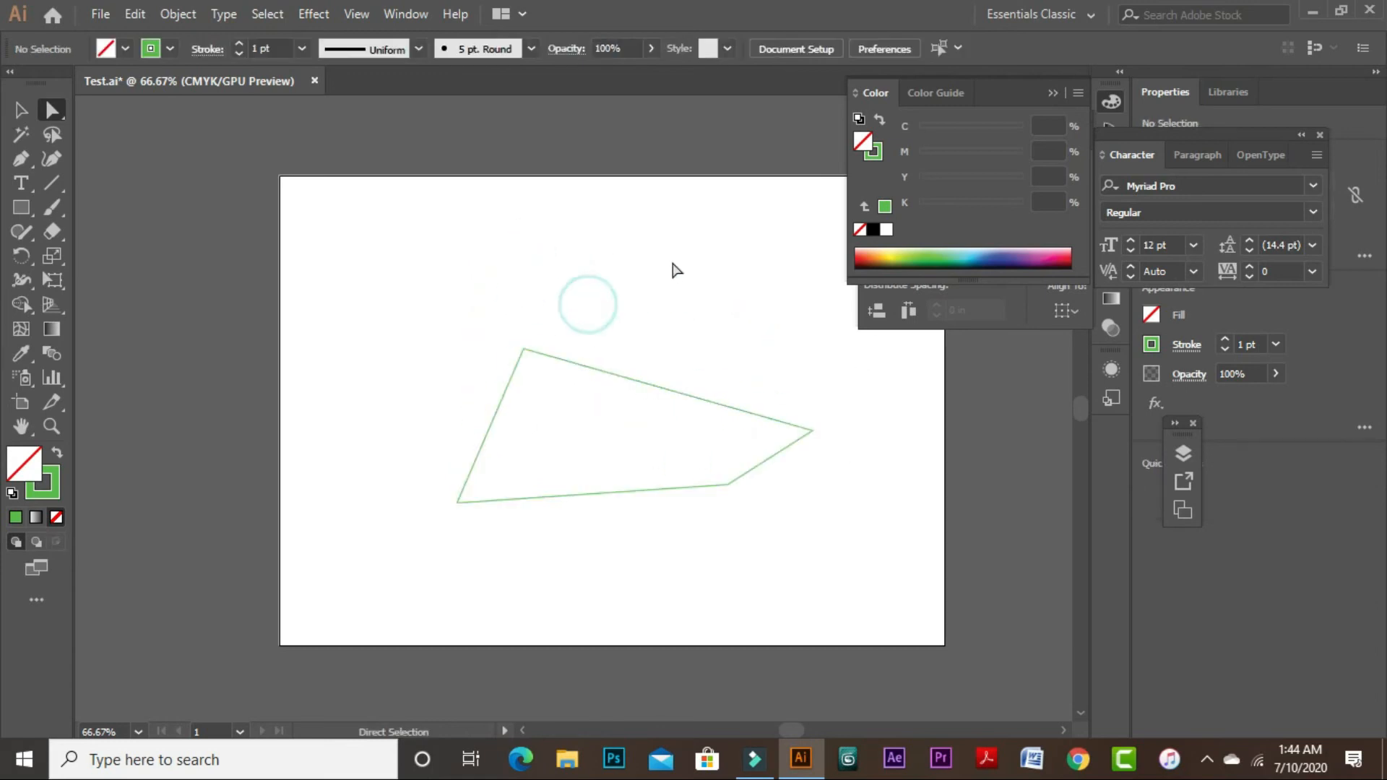
key("ctrl+z")
key("ctrl+z")
key("ctrl+z")
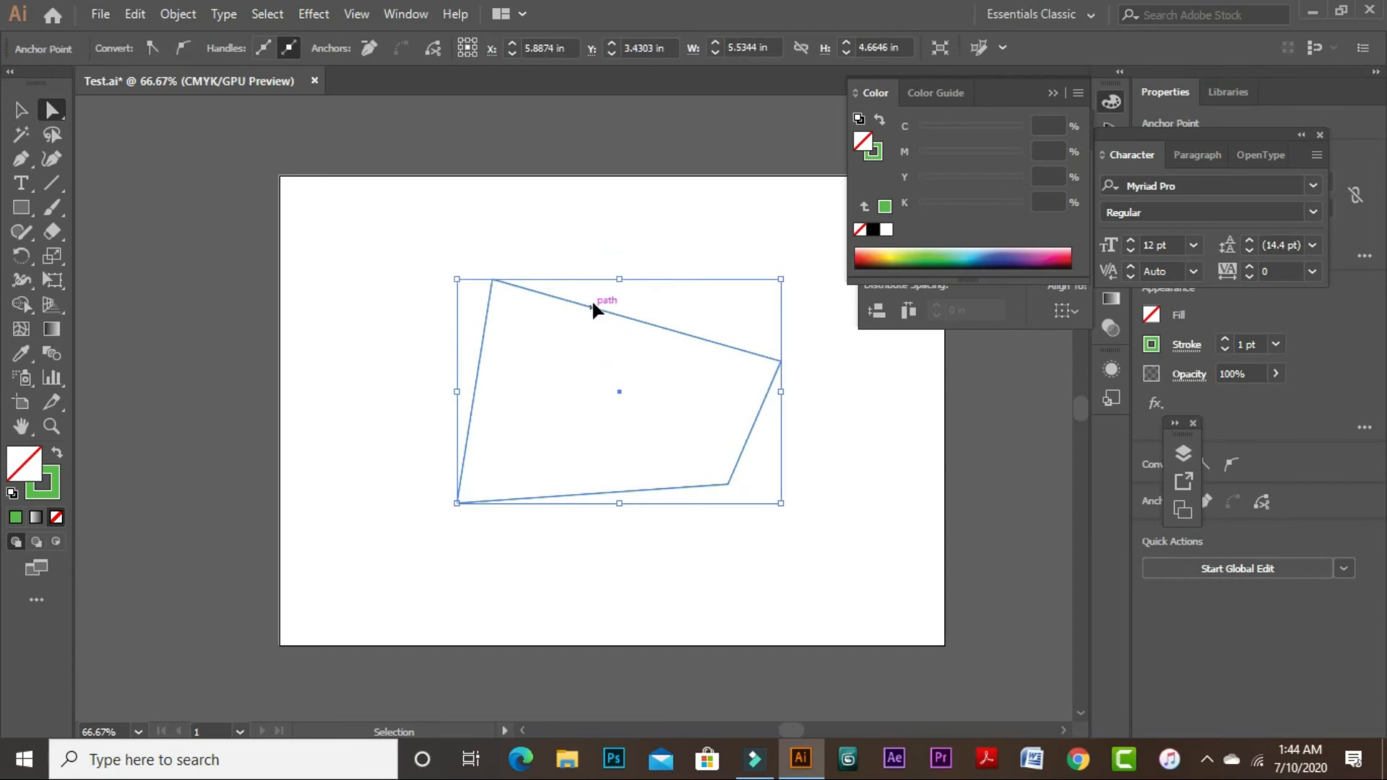
Raise the quadrilateral's upper-right anchor point slightly with the Direct Selection tool and deselect the shape
left_click(711, 265)
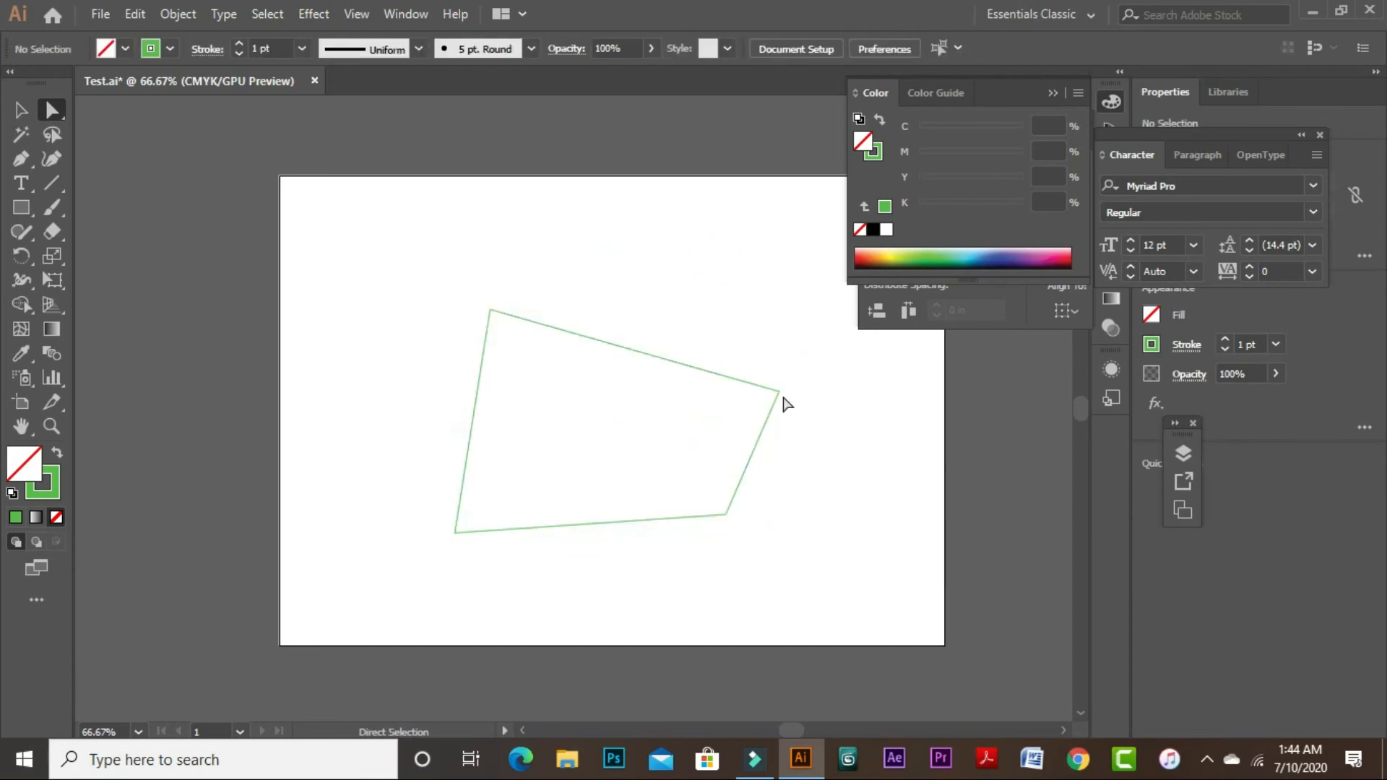
mouse_move(778, 391)
left_mouse_down()
mouse_move(489, 424)
mouse_move(768, 358)
left_mouse_up()
left_click(870, 374)
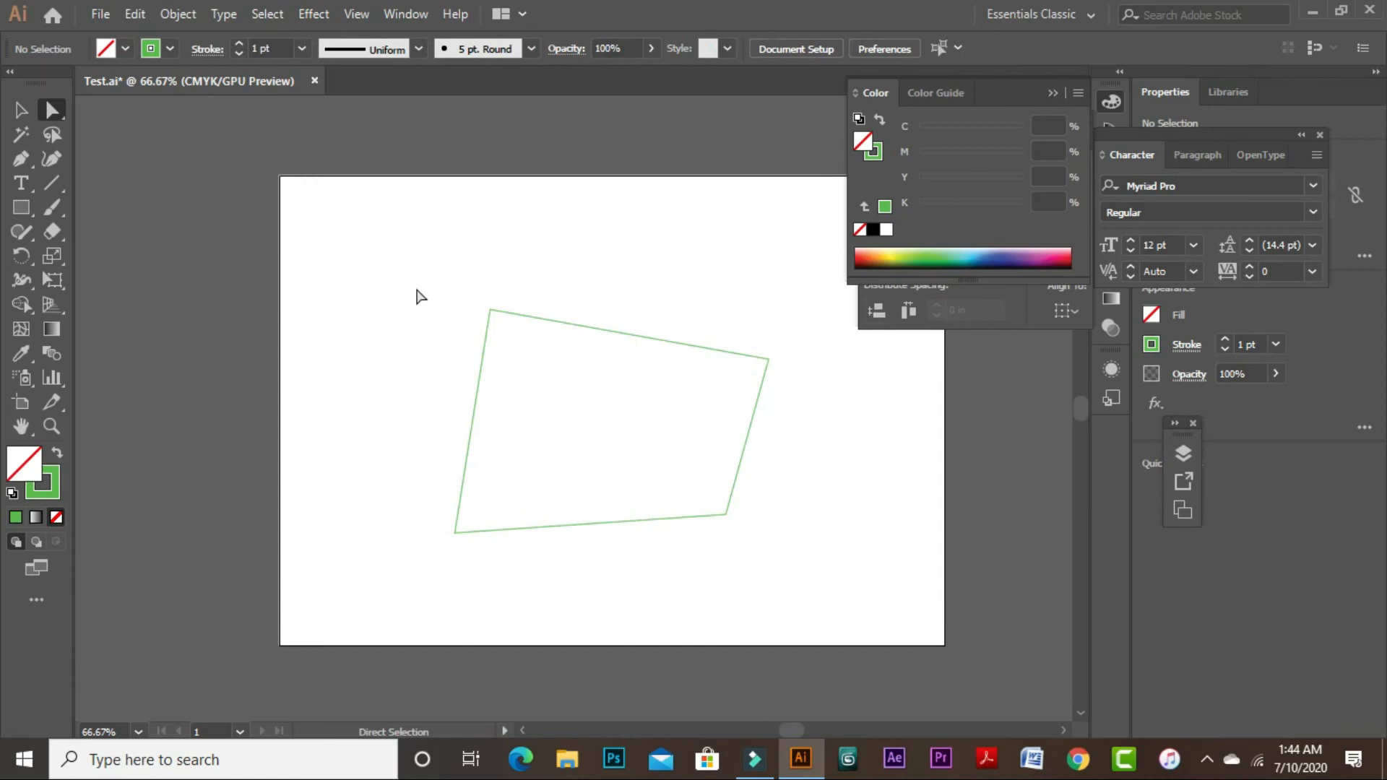
Move the whole quadrilateral to several places on the artboard with the Group Selection tool
left_click(66, 118)
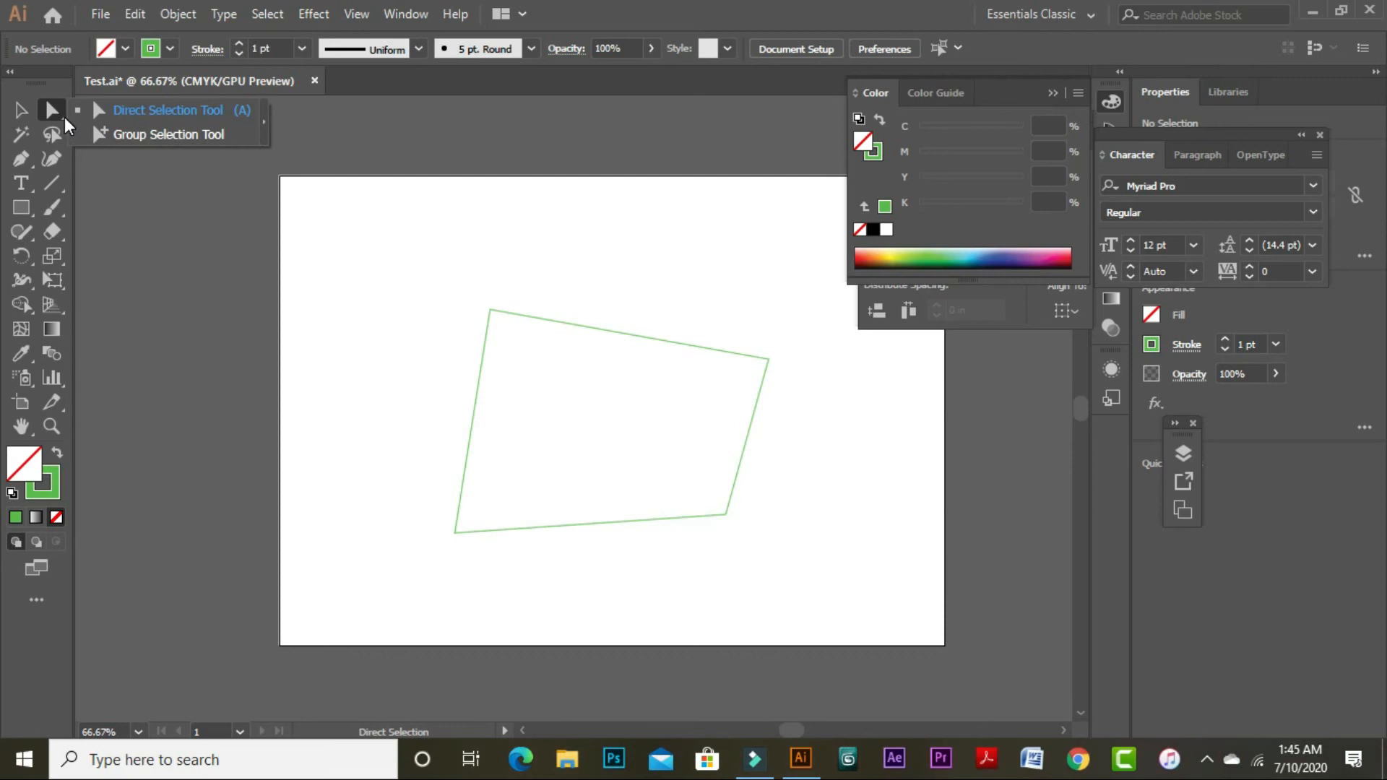
left_click(114, 131)
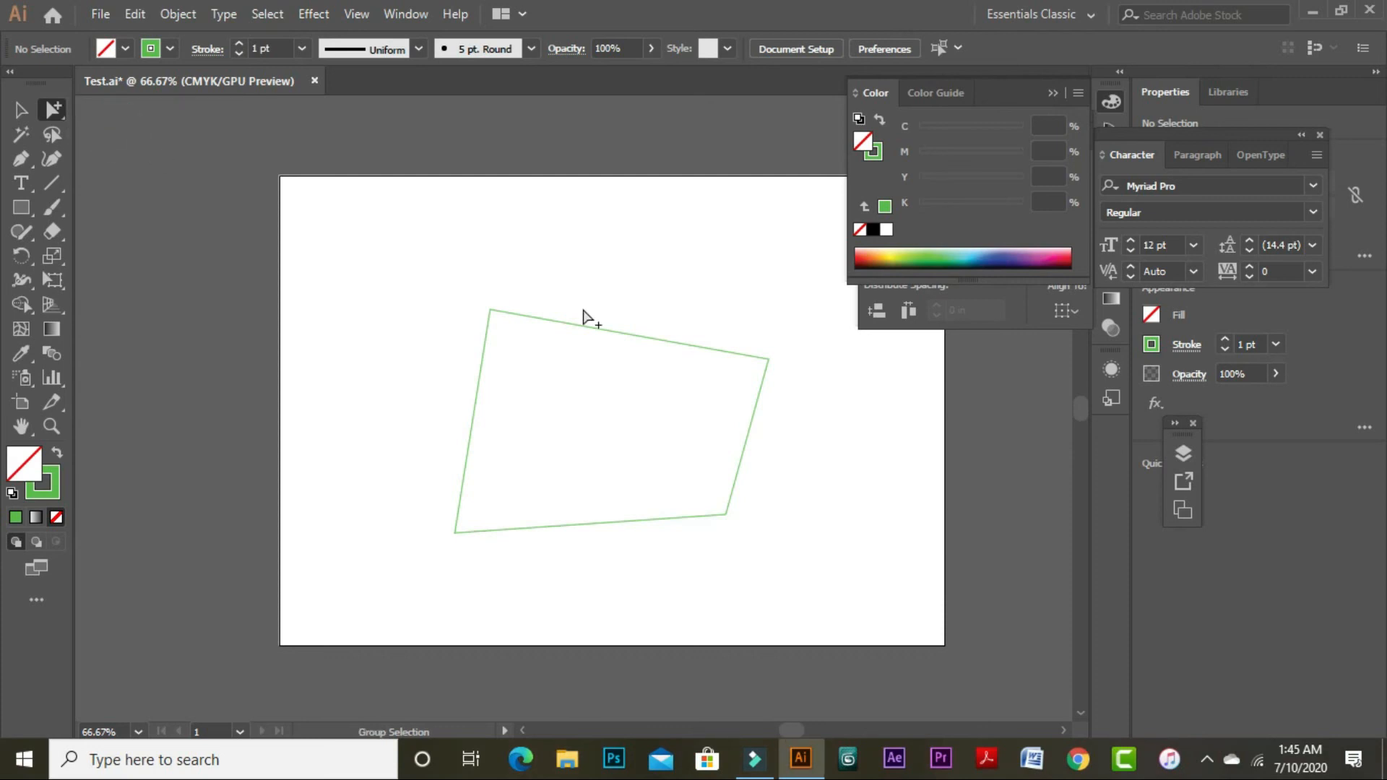
left_click_drag(569, 312, 541, 296)
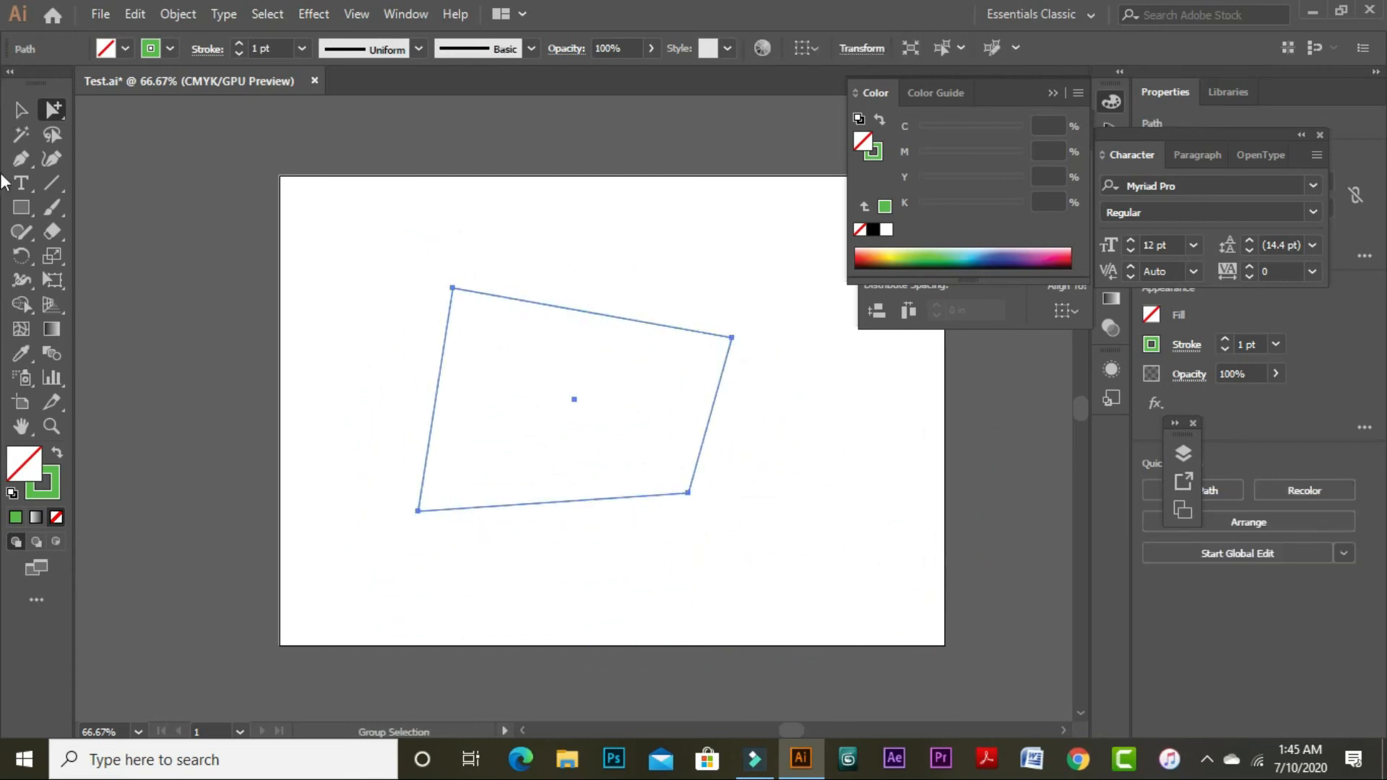
left_click_drag(548, 303, 809, 419)
left_click_drag(686, 334, 810, 335)
left_click_drag(826, 454, 632, 416)
left_click_drag(588, 291, 663, 325)
left_click(799, 452)
left_click(677, 386)
left_click(791, 422)
left_click_drag(580, 305, 639, 372)
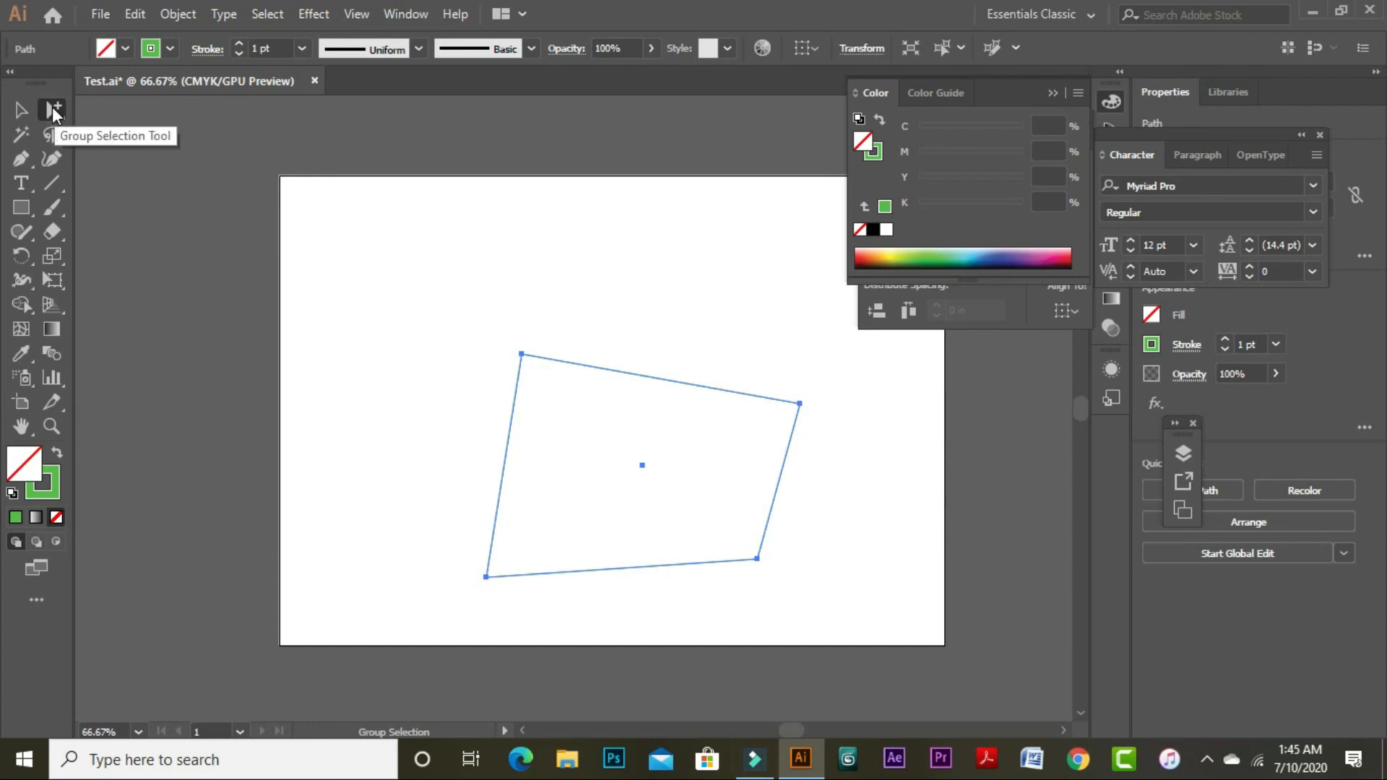
left_click_drag(571, 365, 526, 364)
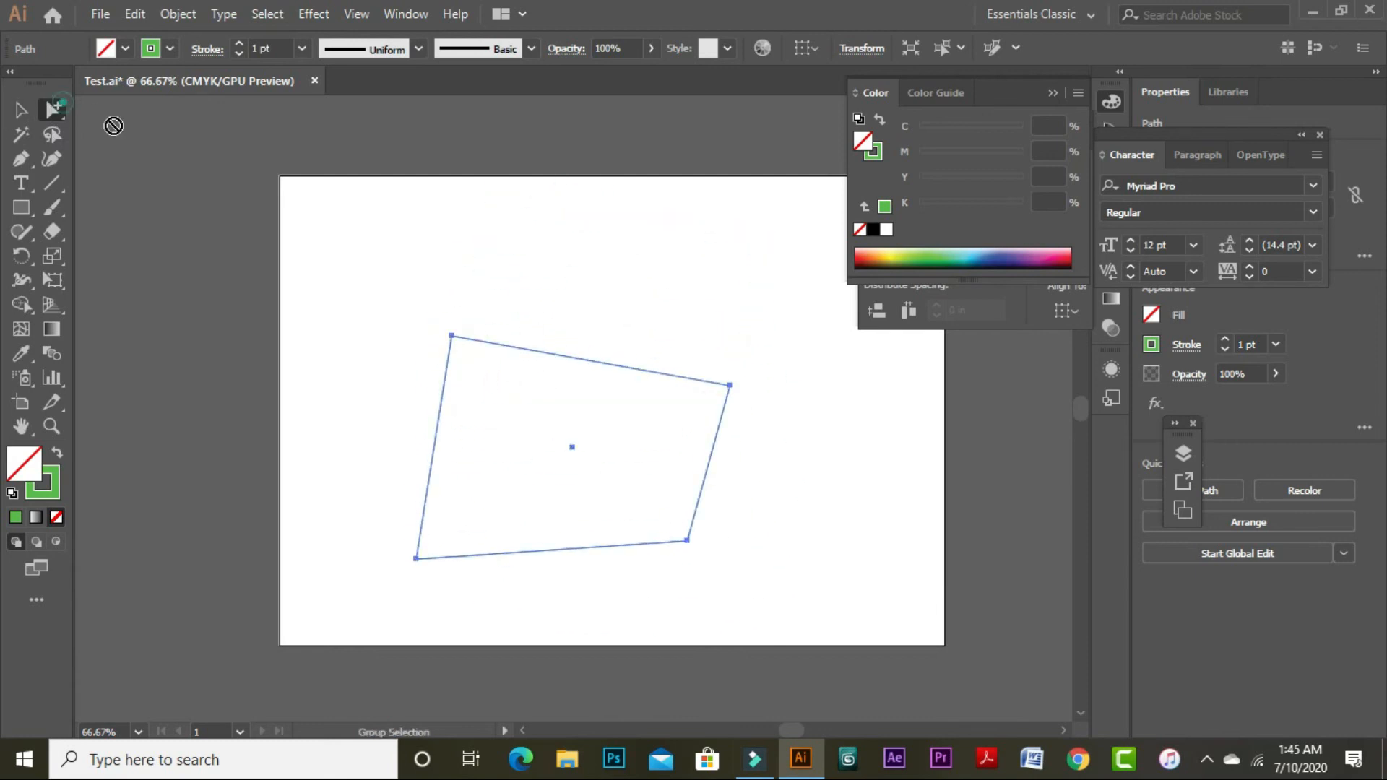
Return to the Direct Selection tool and move the upper-left anchor point up and right and the upper-right one outward
left_click(61, 114)
left_click(49, 104)
left_click(166, 109)
left_click(447, 336)
left_click(455, 330)
left_click_drag(451, 337, 600, 232)
left_click_drag(728, 389, 813, 385)
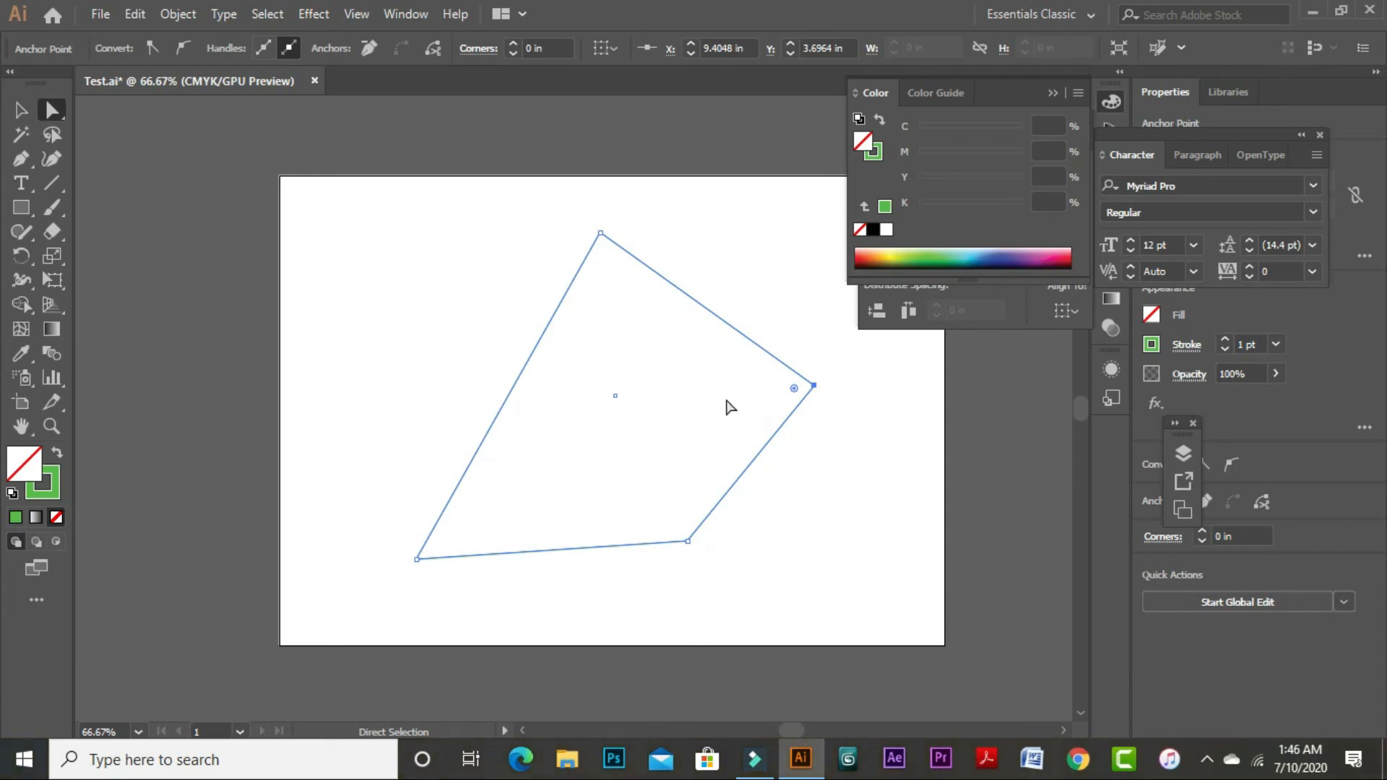
Reshape the quadrilateral into a wide four-sided form by moving its right edge outward and leveling both upper anchor points
left_click(669, 347)
left_click(896, 436)
left_click_drag(527, 194, 683, 354)
left_click_drag(815, 387, 745, 300)
left_click_drag(687, 541, 797, 572)
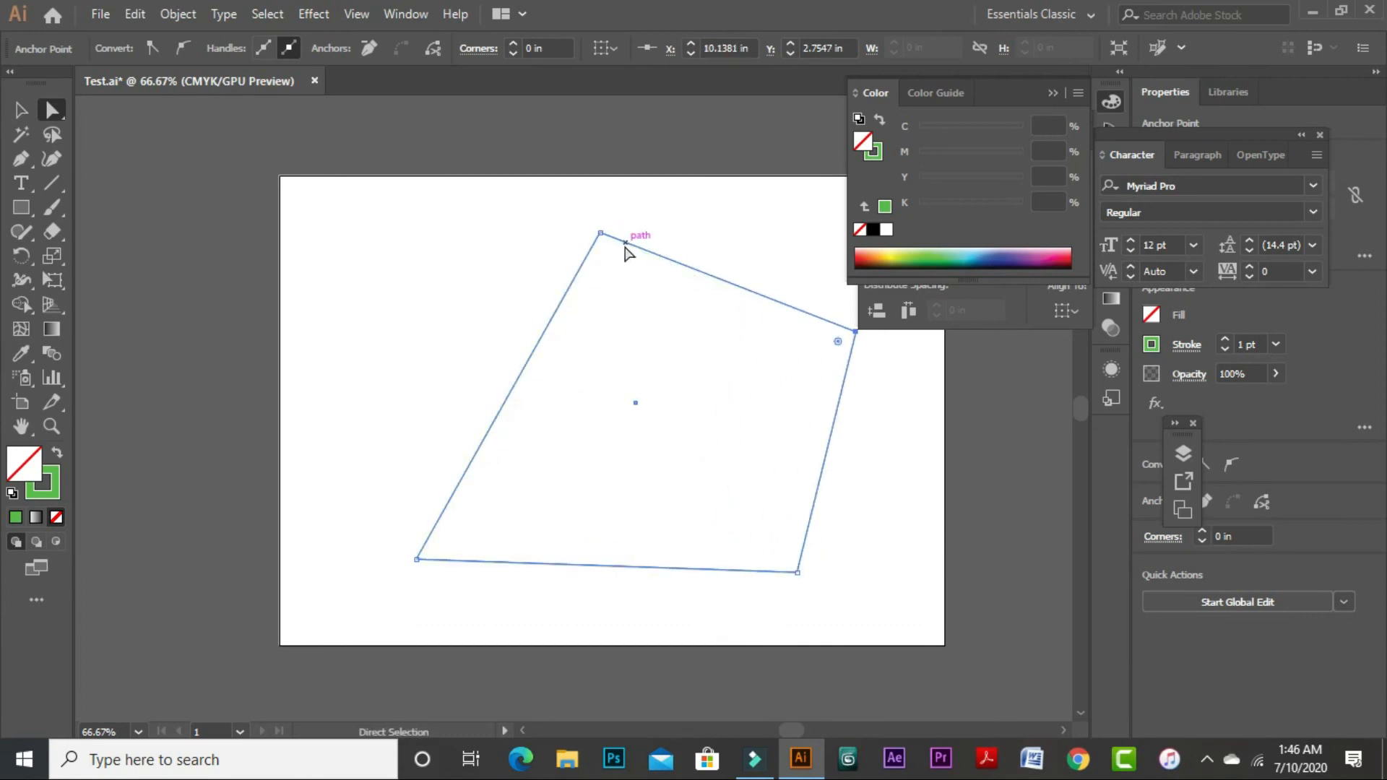
left_click_drag(600, 233, 451, 294)
left_click_drag(856, 332, 788, 296)
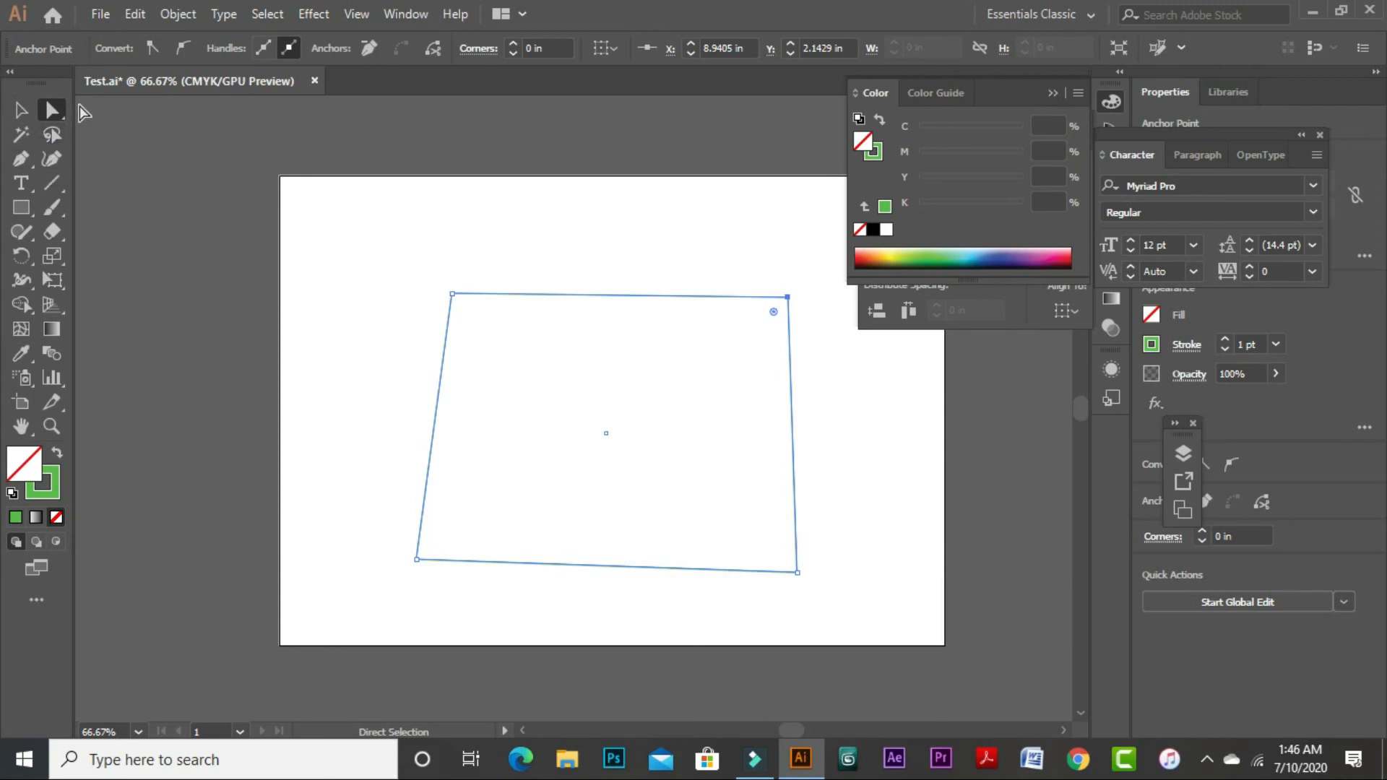
Nudge the upper-left anchor point outward, raise the left edge slightly, and pull the lower-right anchor point outward
mouse_move(452, 294)
left_mouse_down()
mouse_move(347, 273)
mouse_move(444, 333)
mouse_move(434, 300)
left_mouse_up()
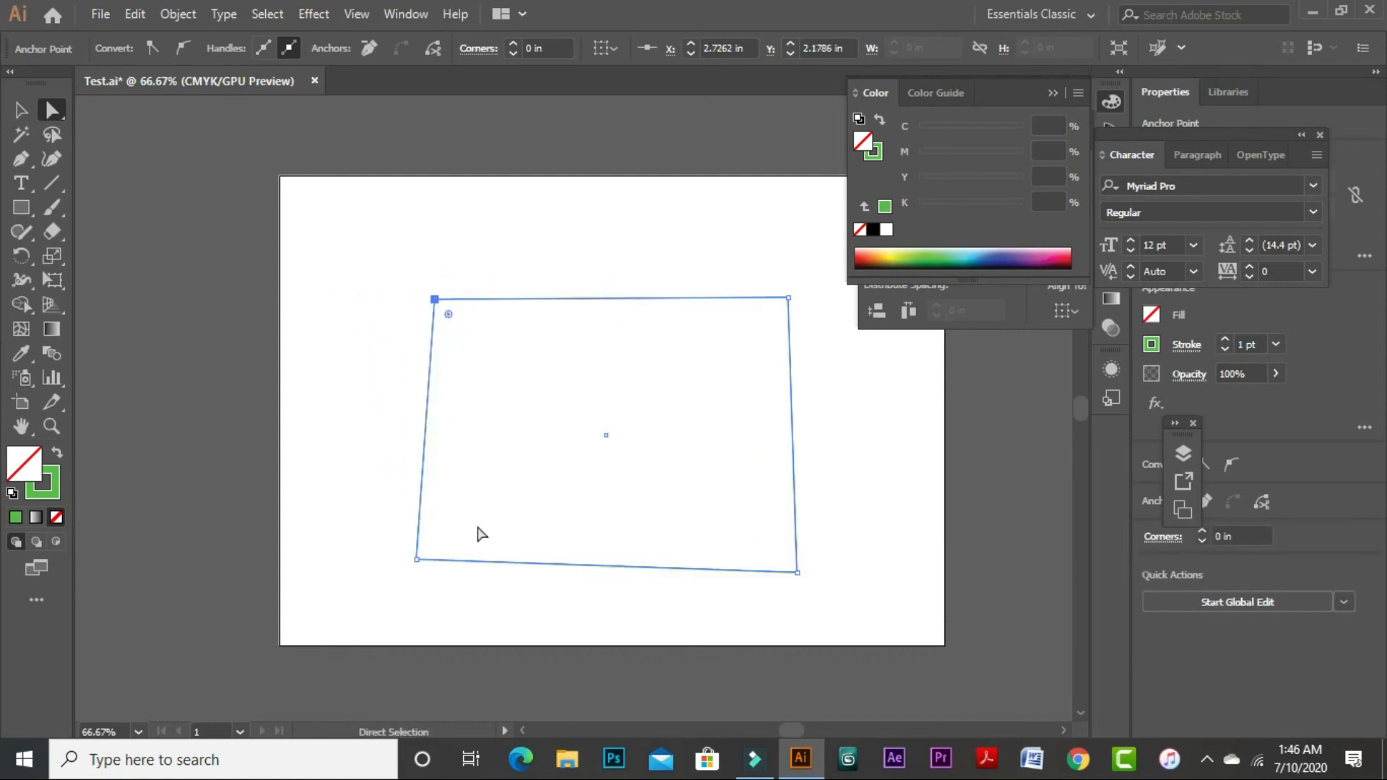
mouse_move(417, 557)
left_mouse_down()
mouse_move(552, 509)
mouse_move(859, 533)
mouse_move(412, 526)
mouse_move(390, 375)
mouse_move(422, 547)
left_mouse_up()
left_click(661, 437)
left_click_drag(797, 572, 822, 556)
left_click(867, 526)
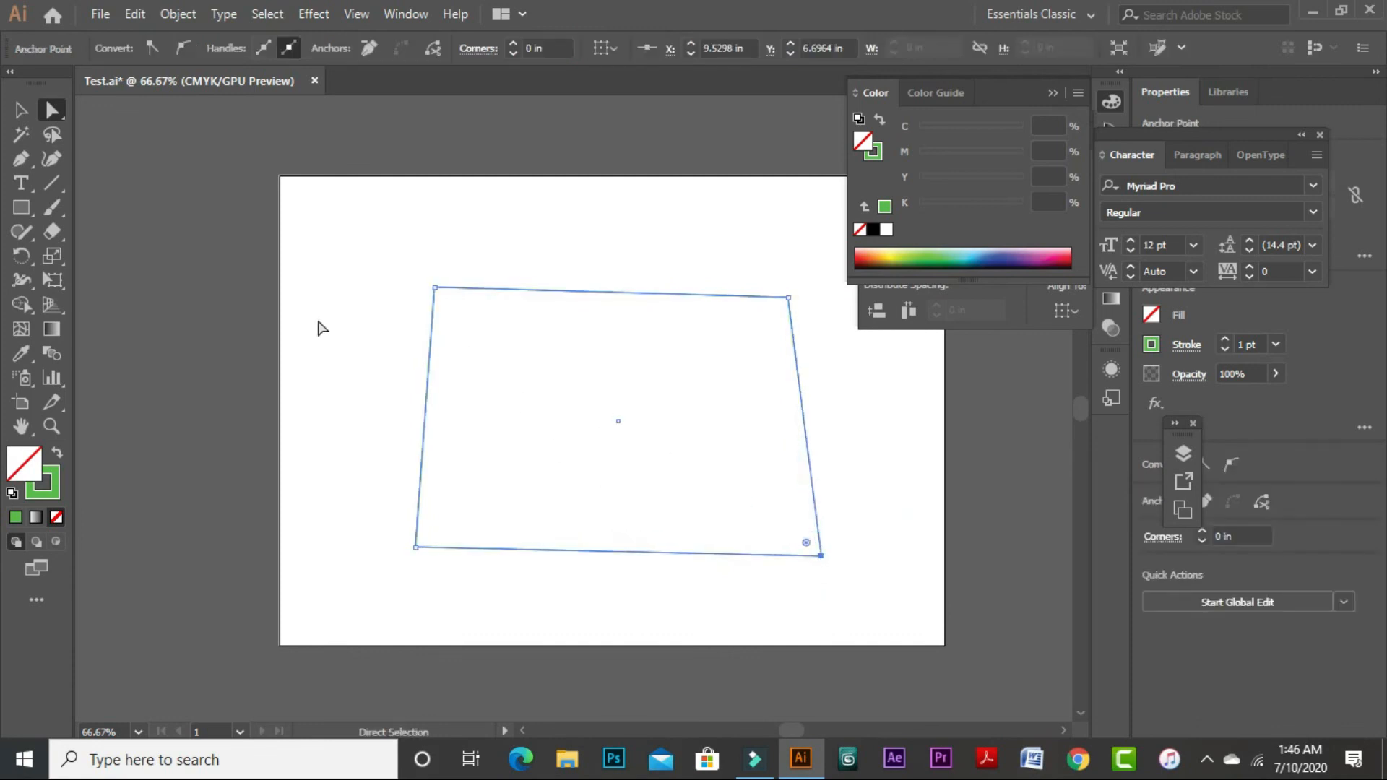
Marquee-select only the upper-left anchor point, deselect the shape, and marquee-select only the lower-right anchor point
left_click(266, 270)
left_click_drag(340, 254, 585, 390)
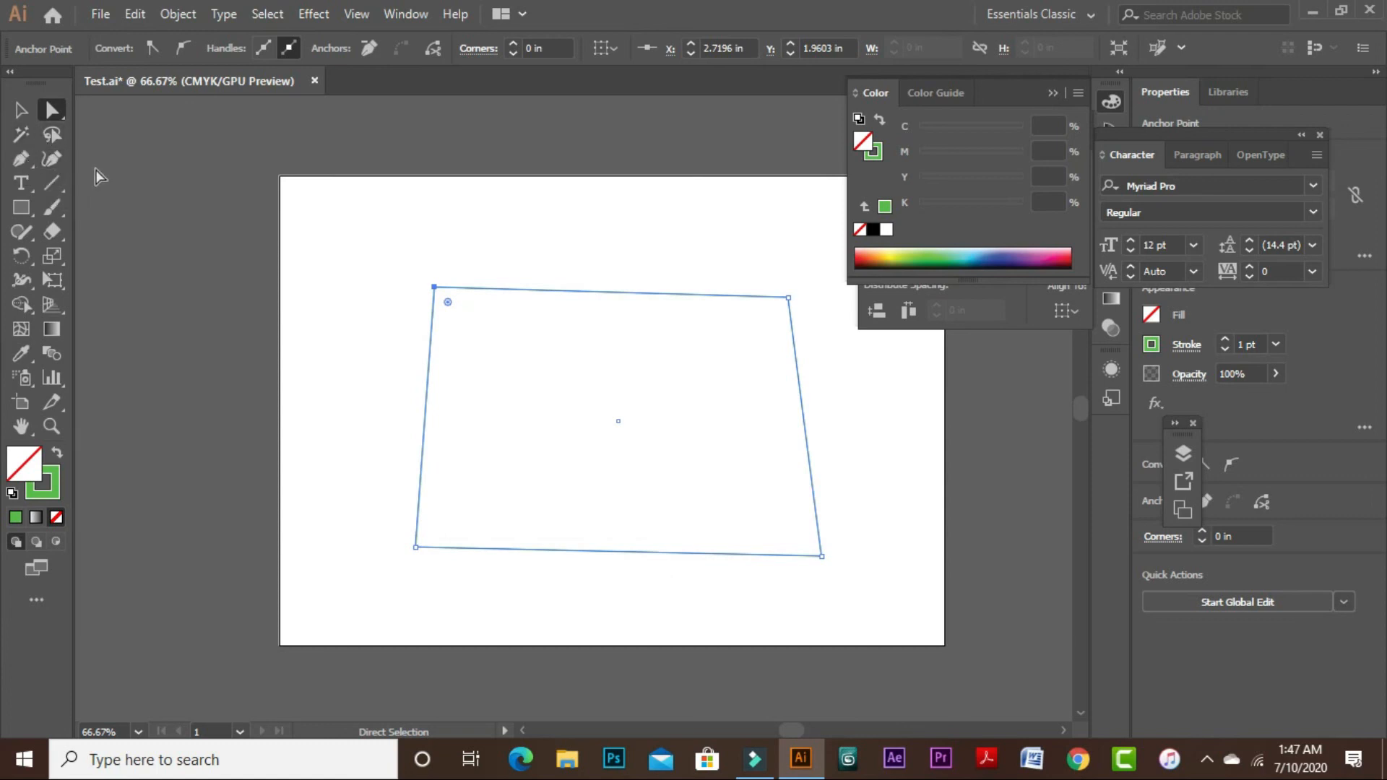
left_click(603, 416)
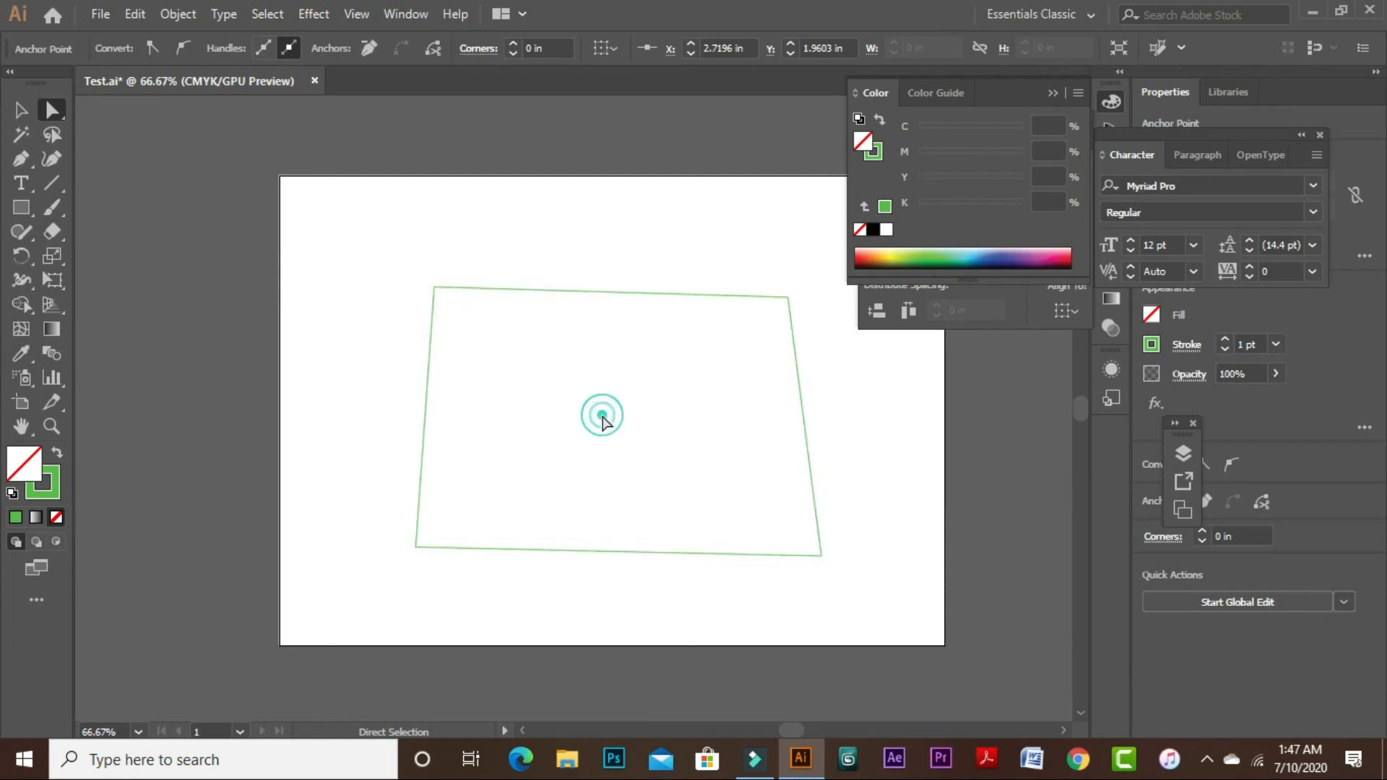
left_click_drag(778, 588, 830, 517)
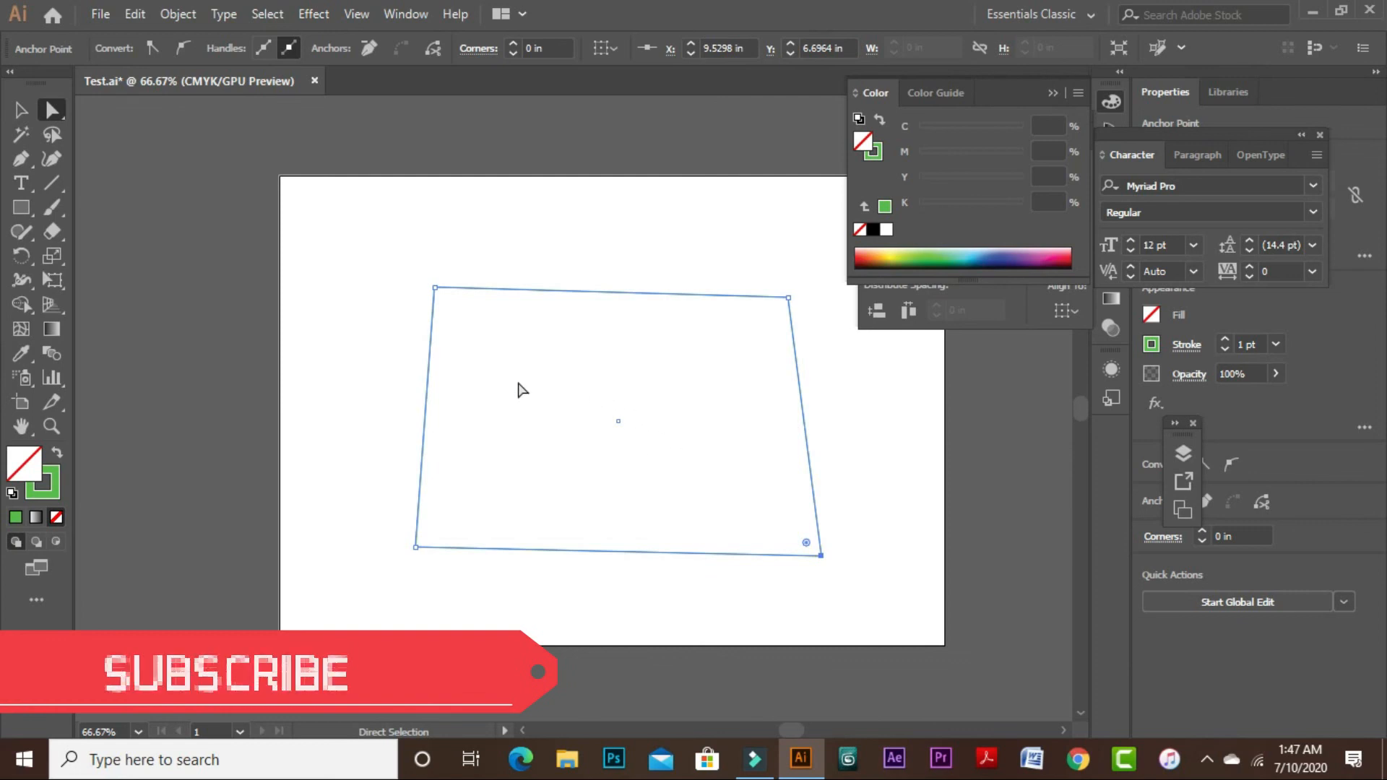
Move both upper anchor points outward directly above the lower corners, and shift the left edge outward and slightly down
mouse_move(437, 288)
left_mouse_down()
mouse_move(375, 303)
mouse_move(434, 271)
mouse_move(415, 271)
left_mouse_up()
left_click_drag(789, 296, 821, 269)
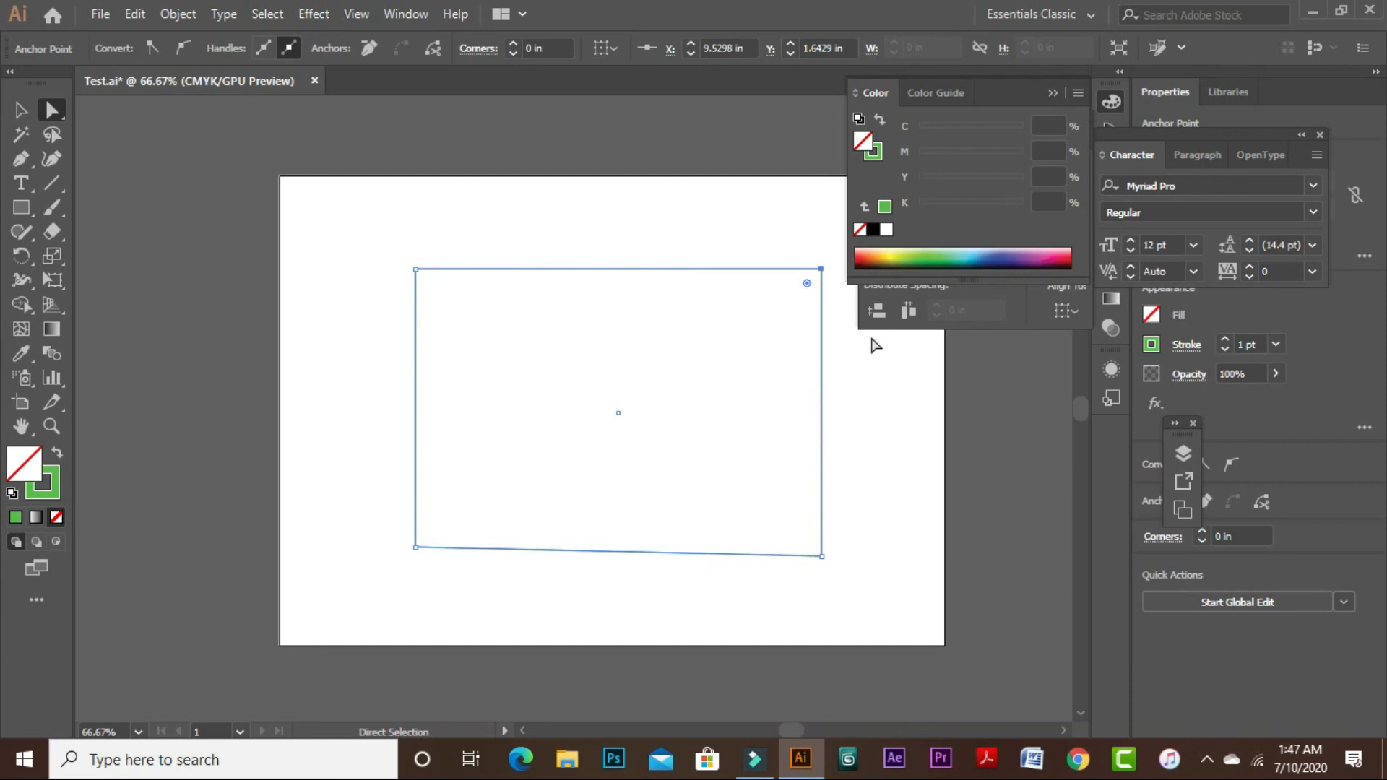
left_click(873, 413)
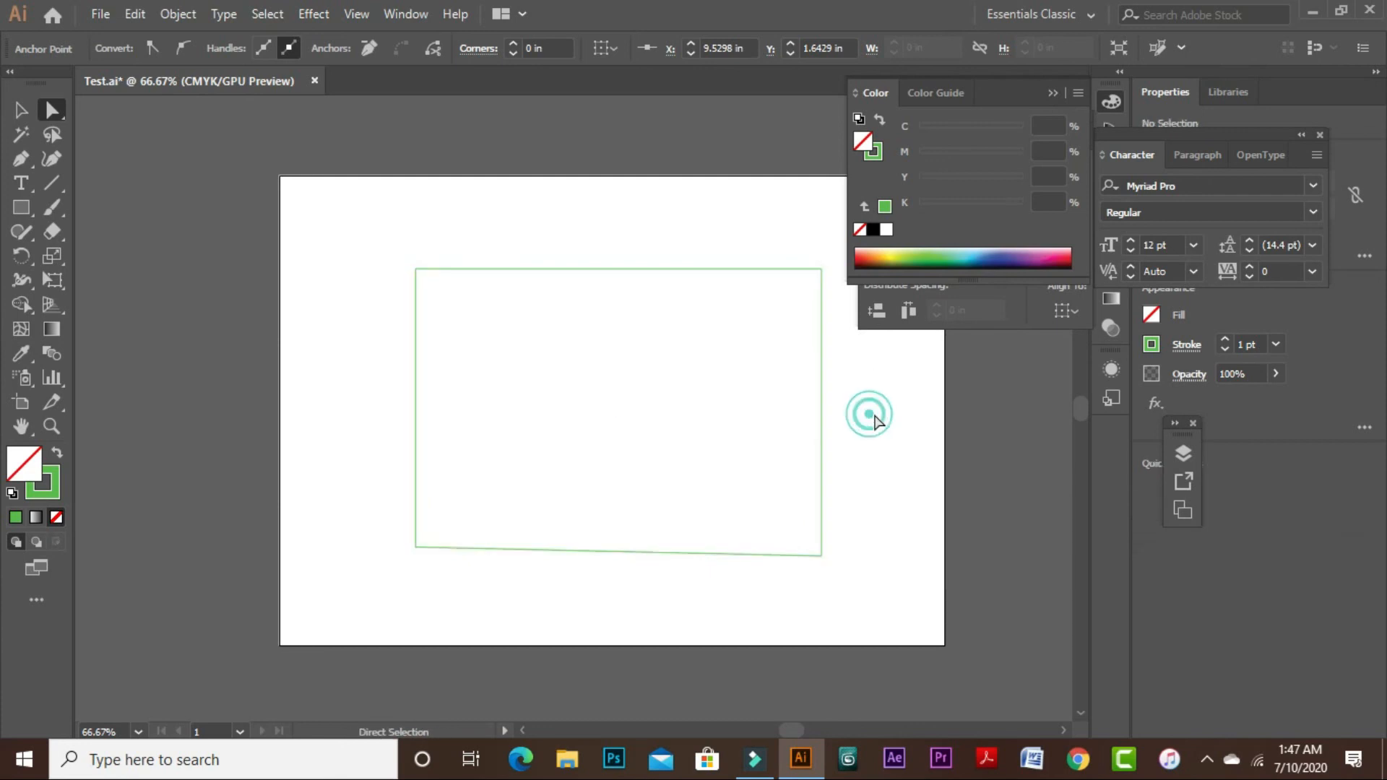
left_click_drag(787, 592, 916, 482)
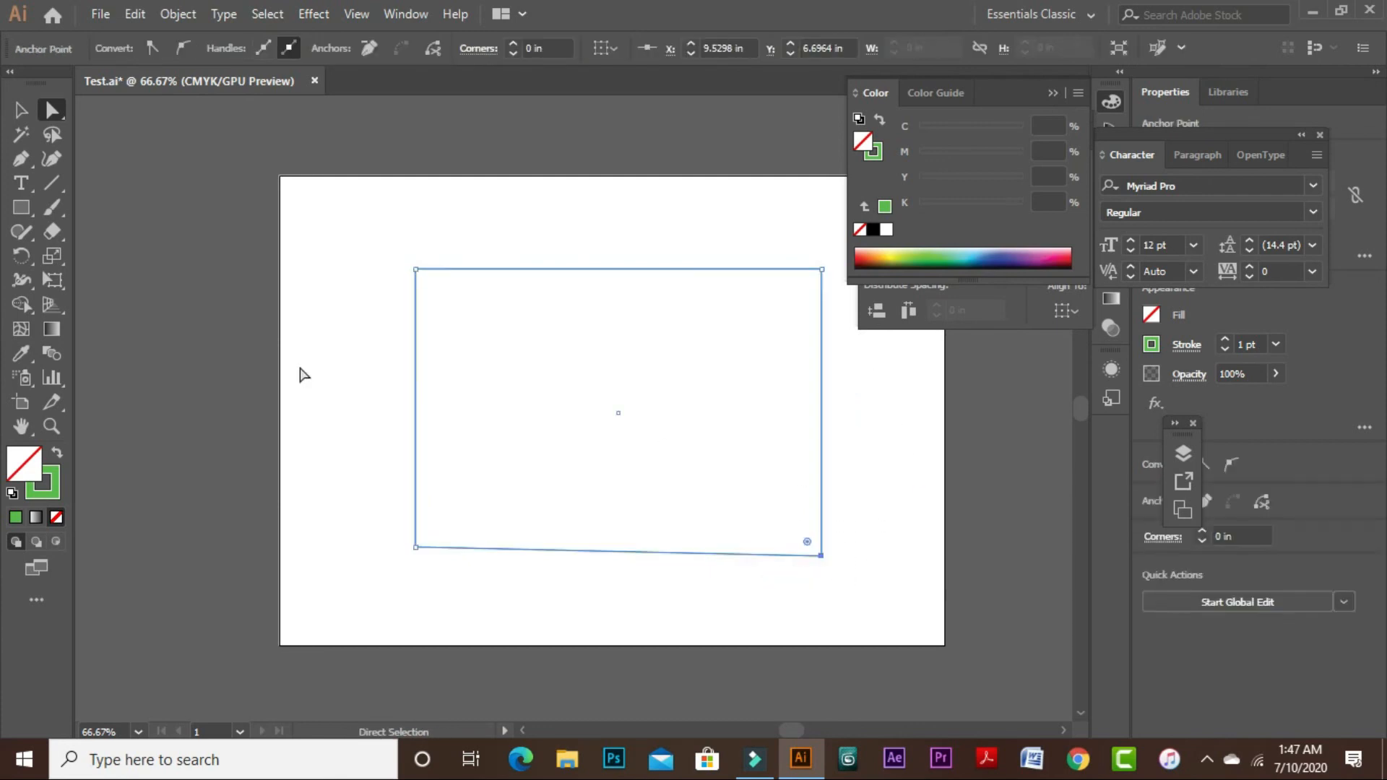
left_click_drag(413, 547, 382, 565)
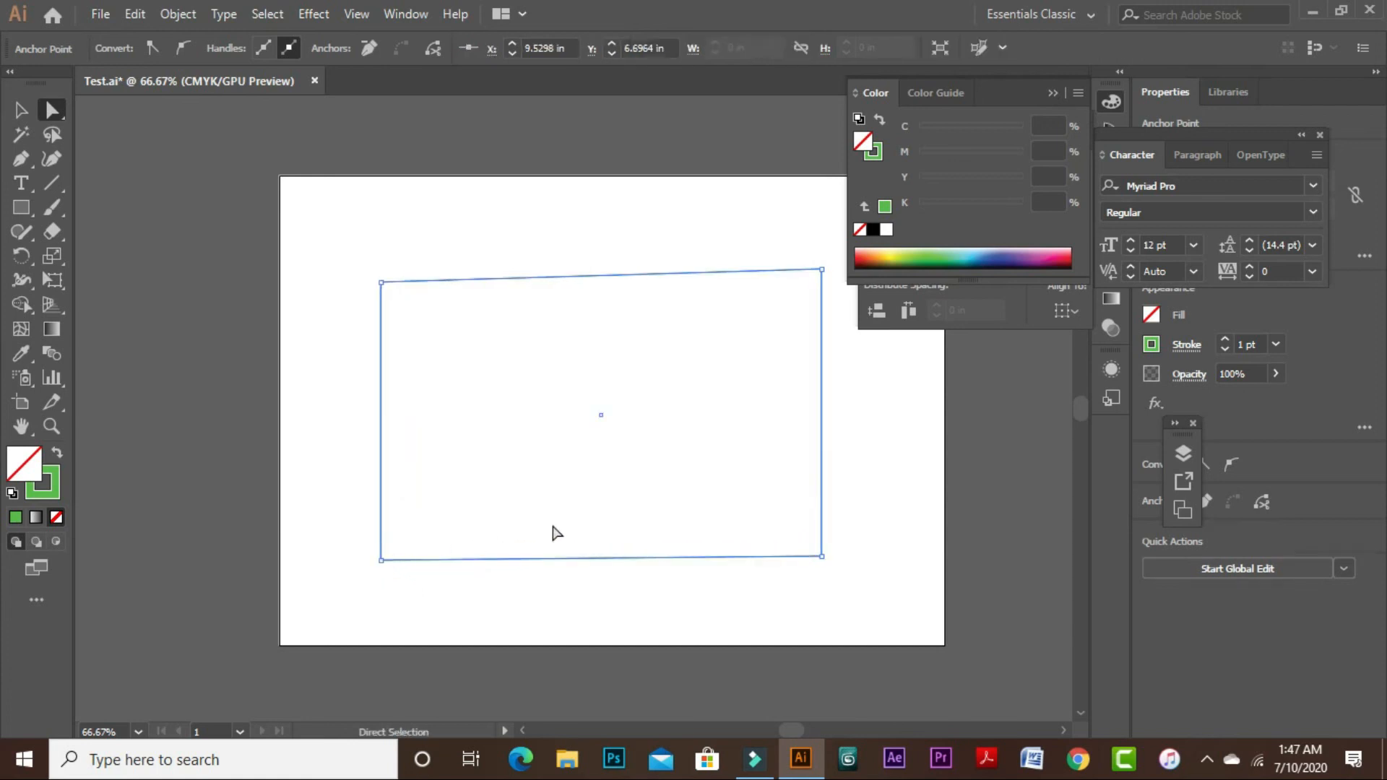
Move the quadrilateral's right edge far inward to turn it into a narrow upright shape, and deselect it
left_click(870, 548)
left_click_drag(822, 463, 474, 458)
left_click(630, 471)
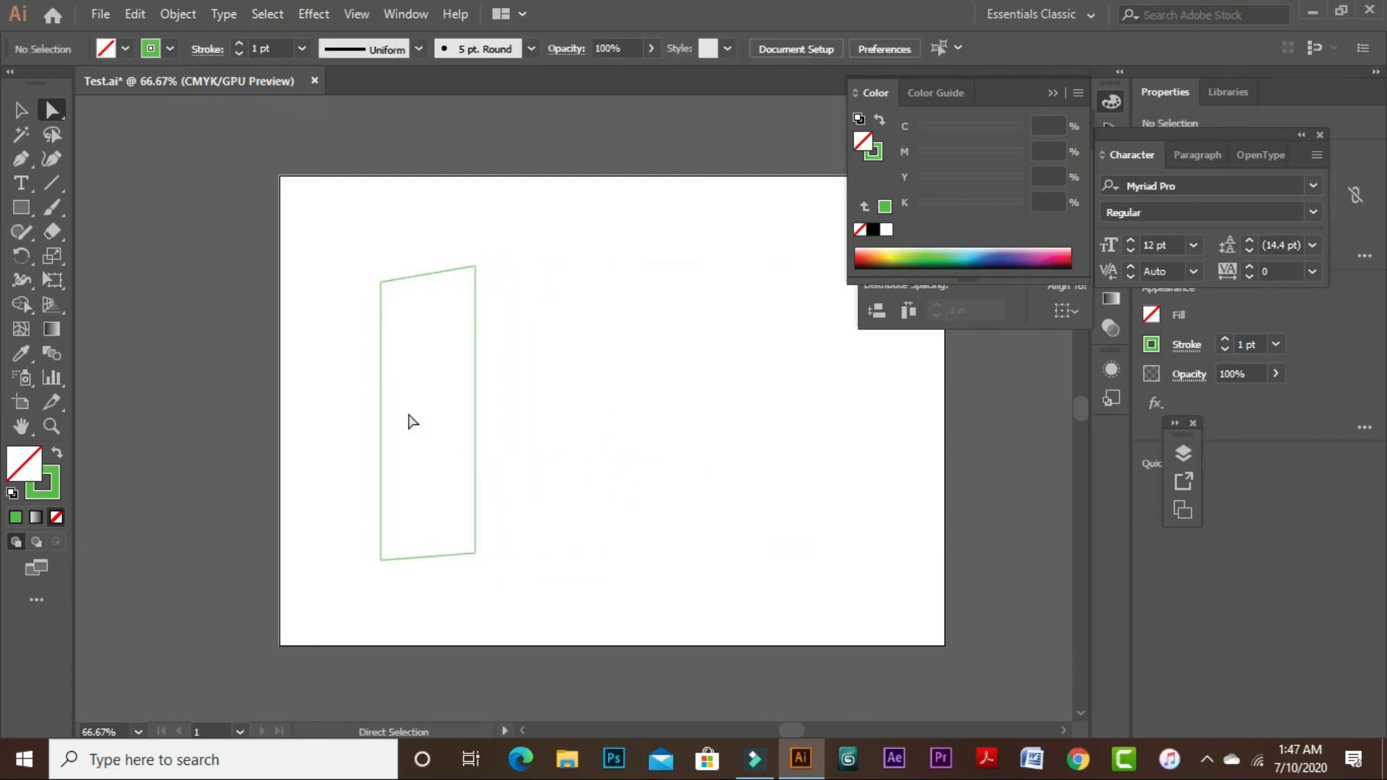
Try to move the narrow shape's right edge back outward, and undo the move
left_click_drag(474, 393, 820, 421)
key("ctrl+z")
left_click(827, 455)
Move the upper-right and lower-right anchor points outward individually until they align vertically in a wide, nearly rectangular form, and deselect the shape
left_click_drag(475, 266, 703, 309)
left_click_drag(476, 554, 848, 557)
left_click(864, 586)
mouse_move(698, 268)
left_mouse_down()
mouse_move(494, 434)
mouse_move(642, 337)
mouse_move(693, 273)
left_mouse_up()
left_click(787, 353)
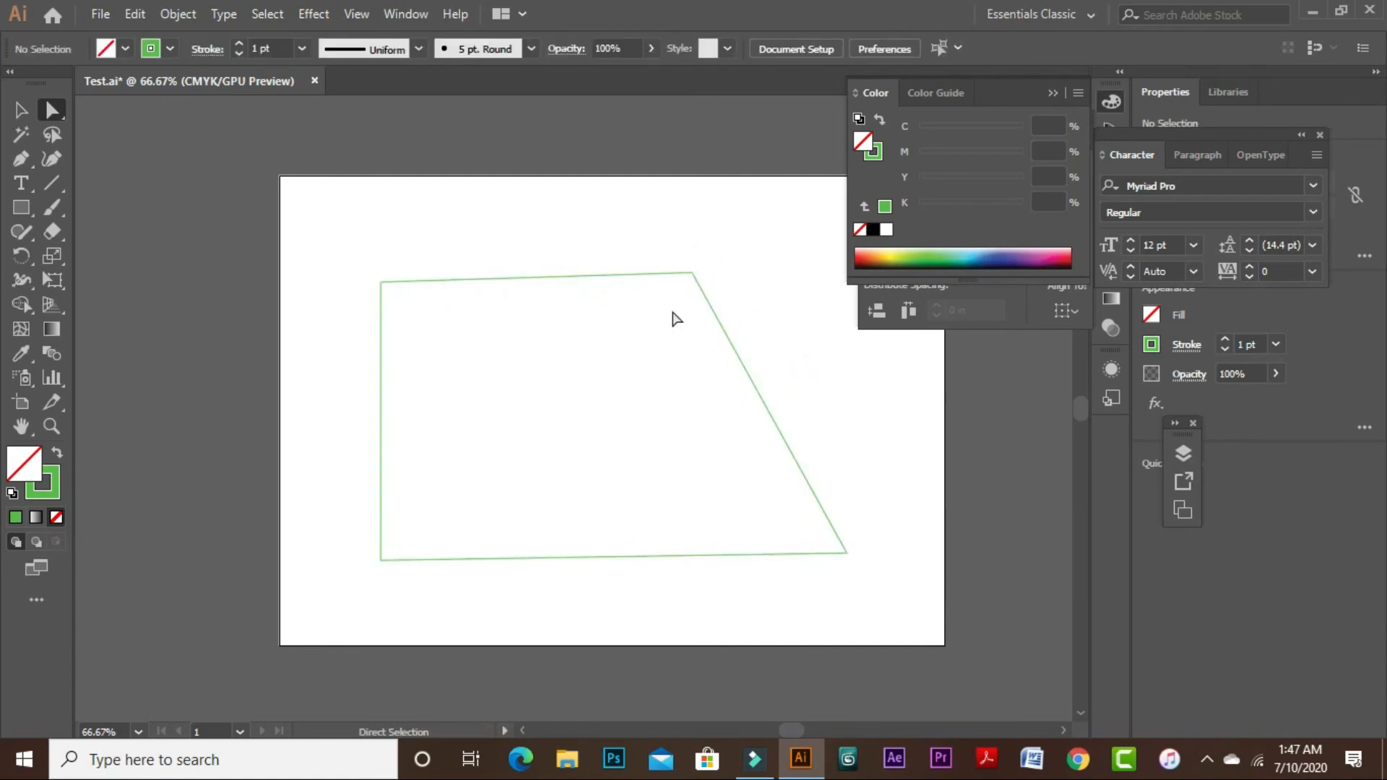
left_click_drag(693, 274, 848, 299)
left_click(873, 458)
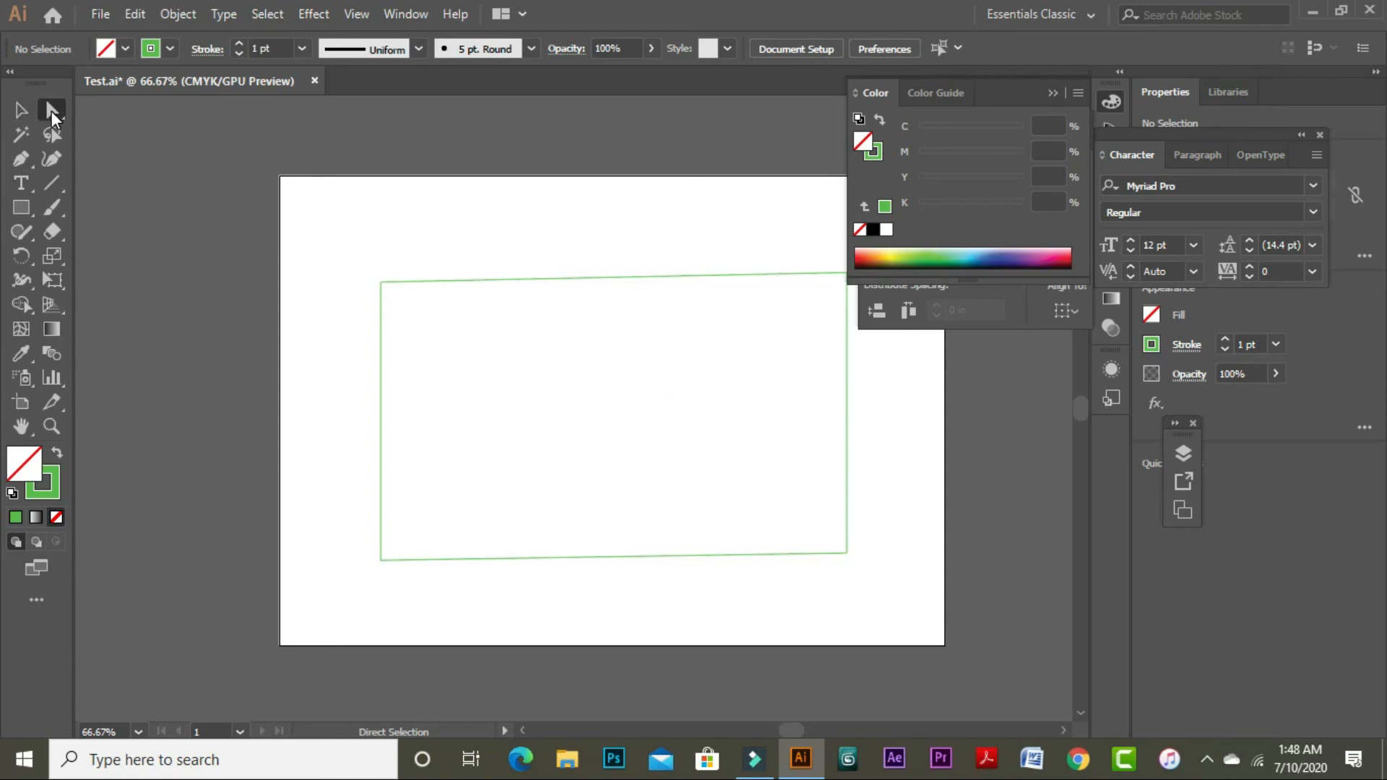
left_click(100, 14)
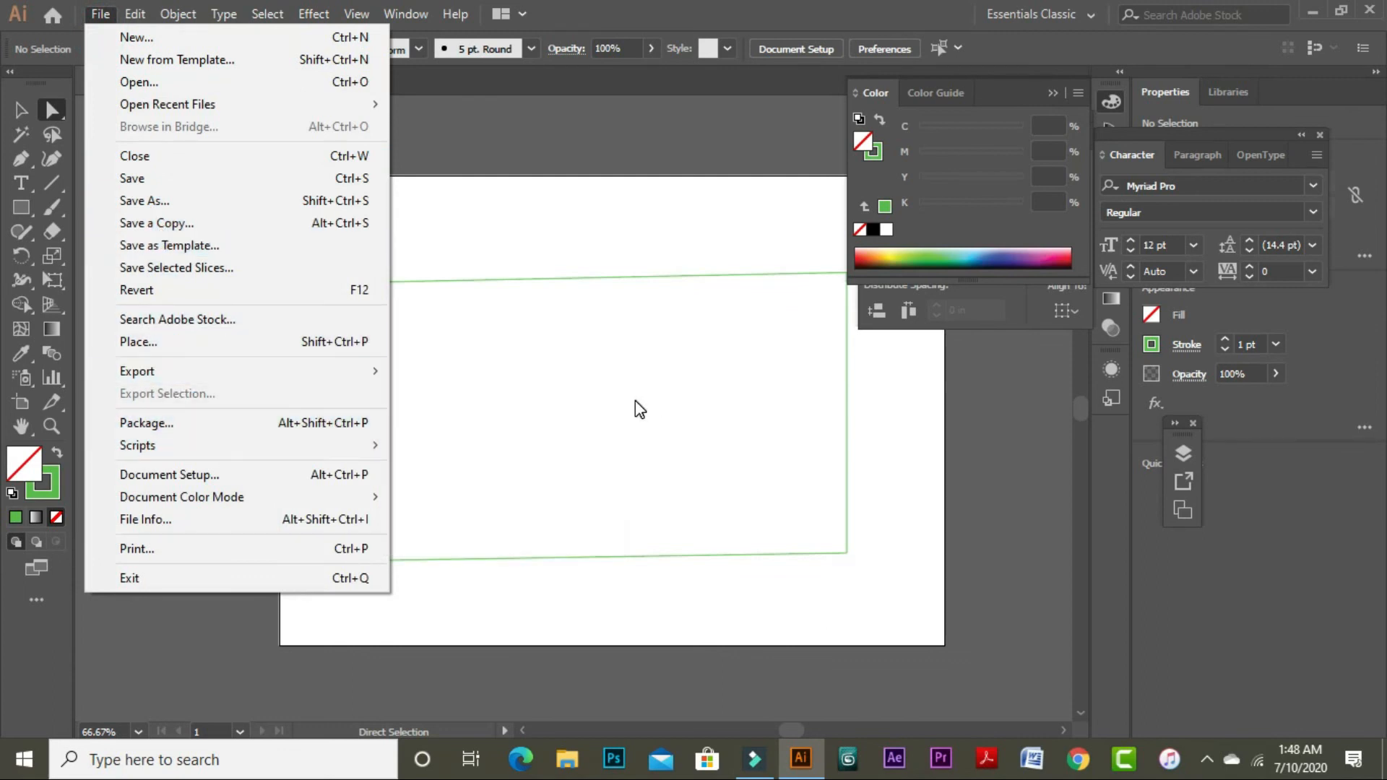
left_click(872, 601)
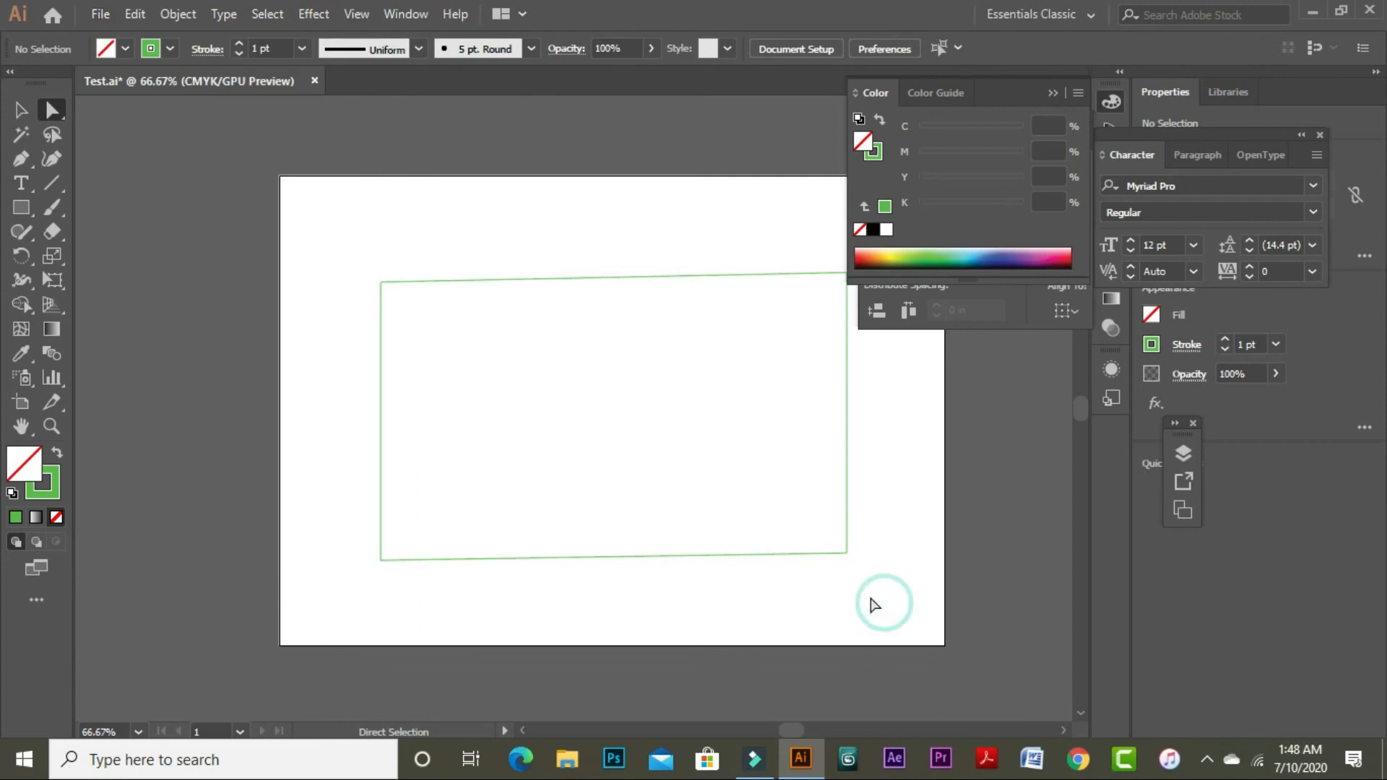
left_click(847, 554)
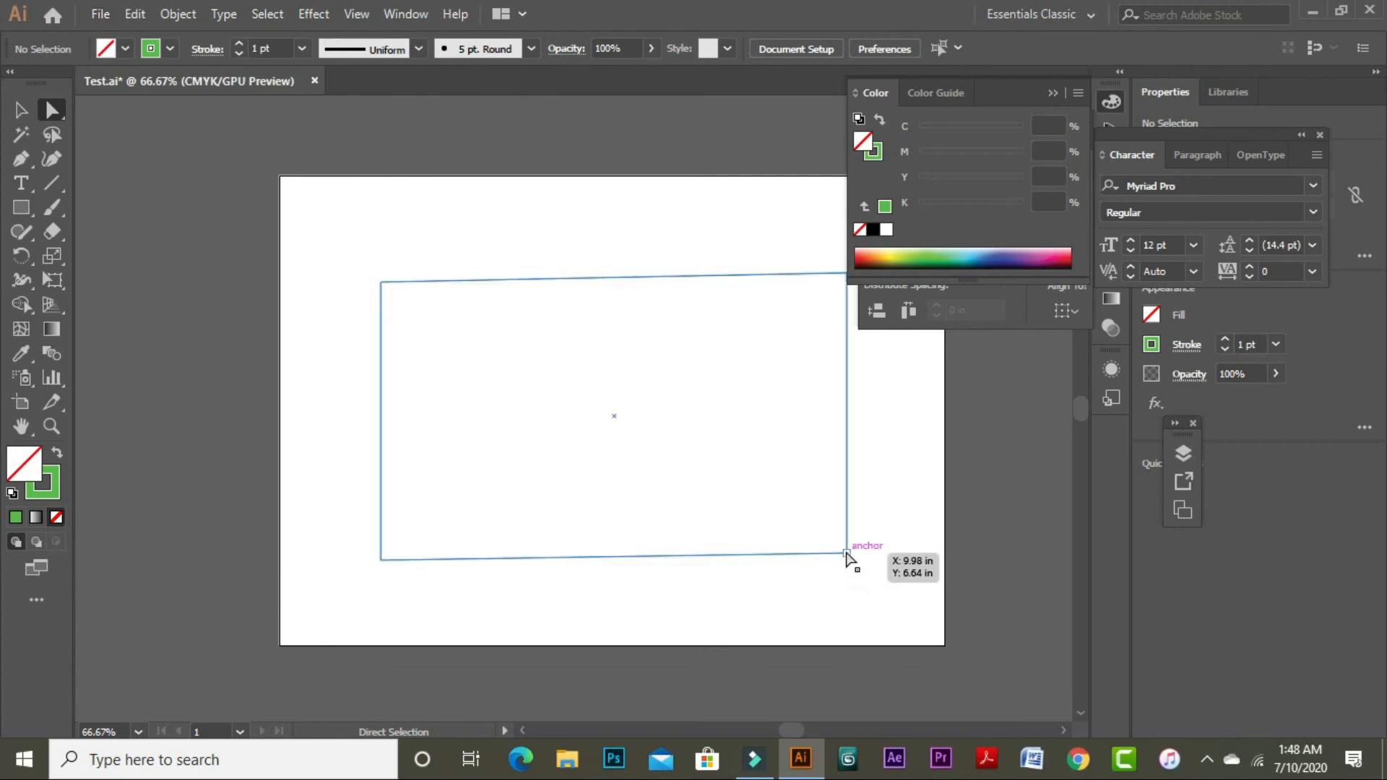
left_click(871, 562)
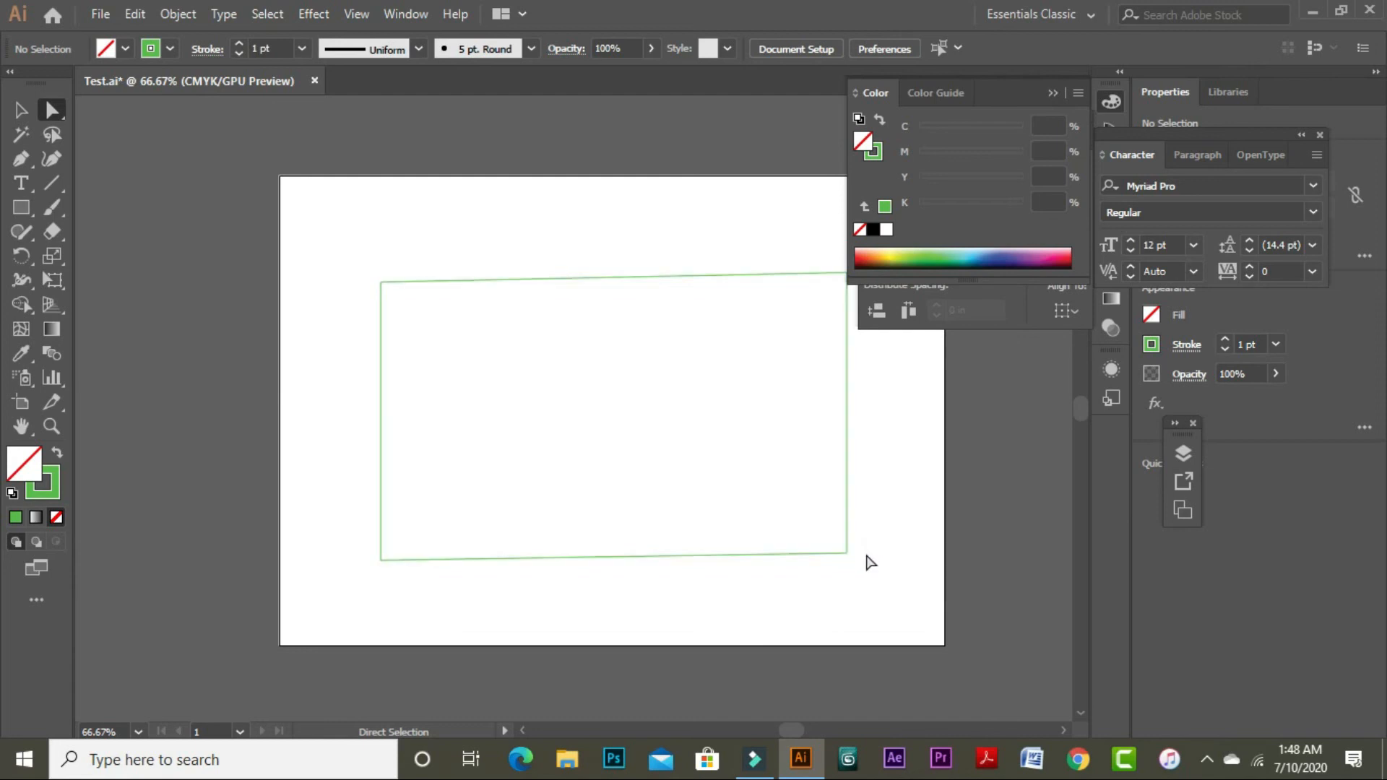